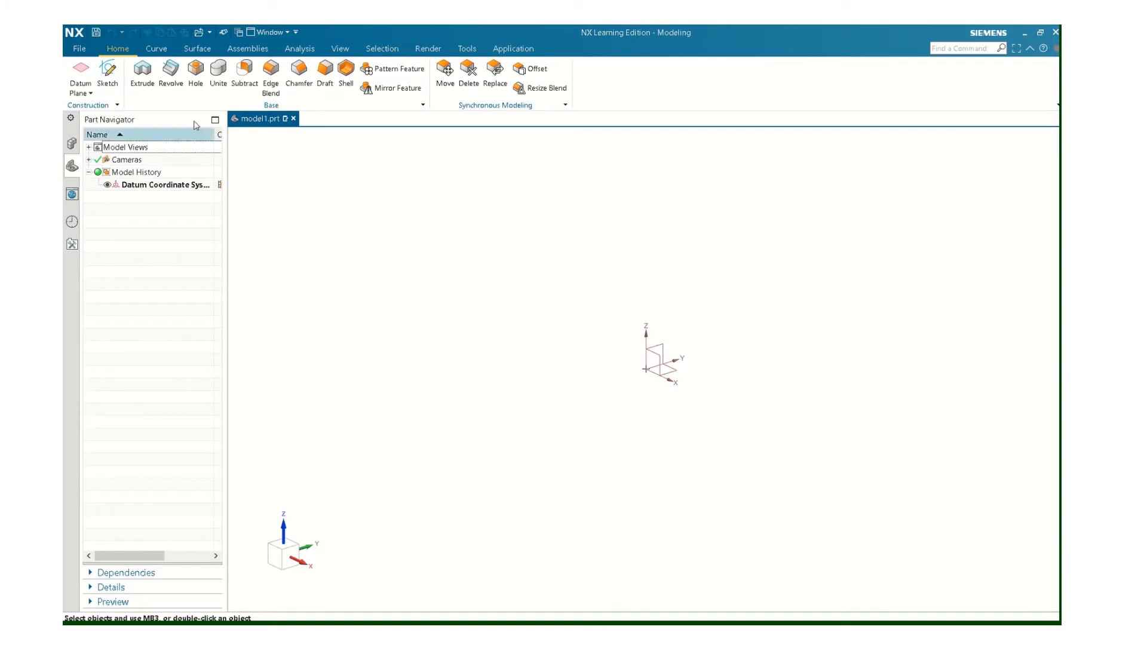
Step: Start a new sketch on the YZ plane of the datum coordinate system
click(108, 73)
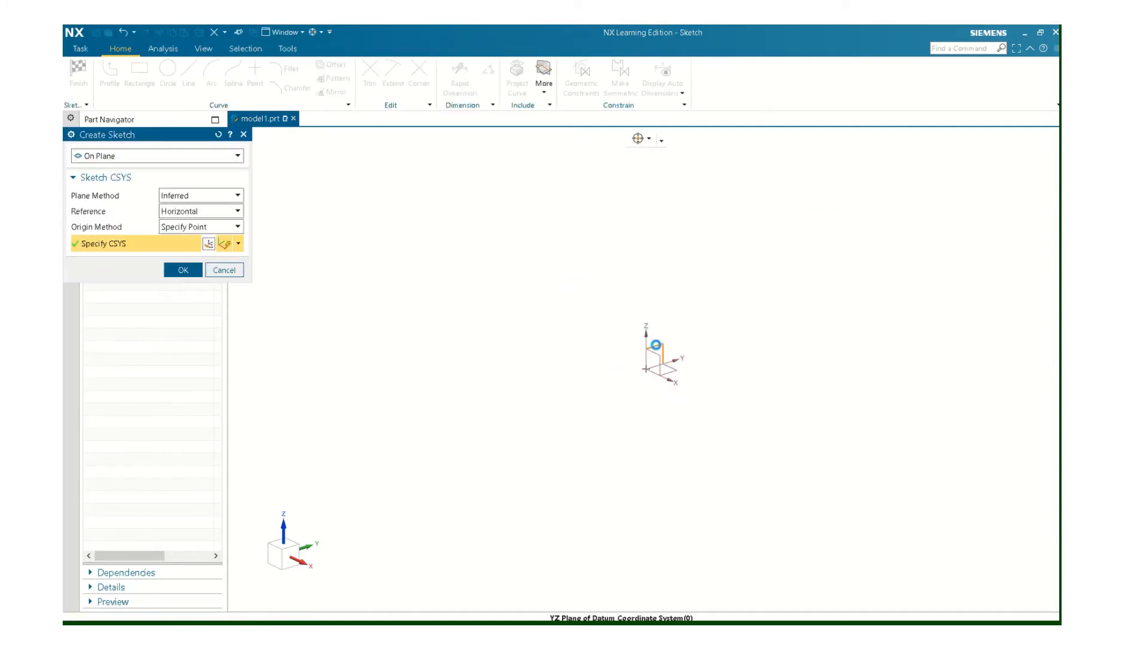
click(656, 352)
click(197, 269)
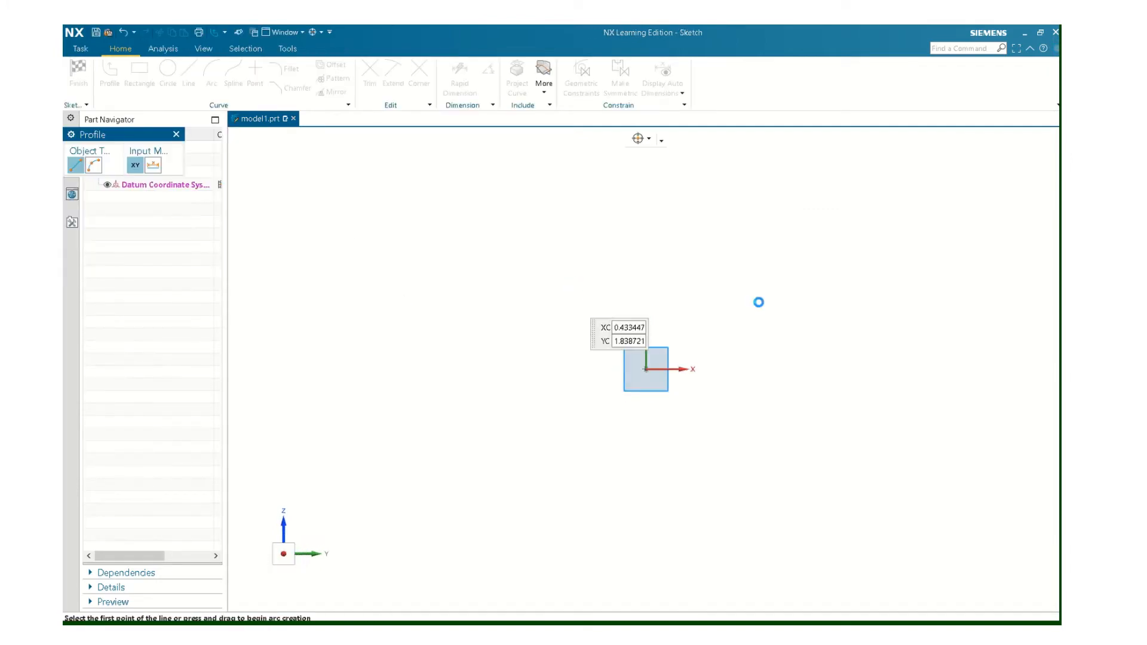
Step: Draw a circle of 2 in diameter centred on the sketch origin
click(645, 370)
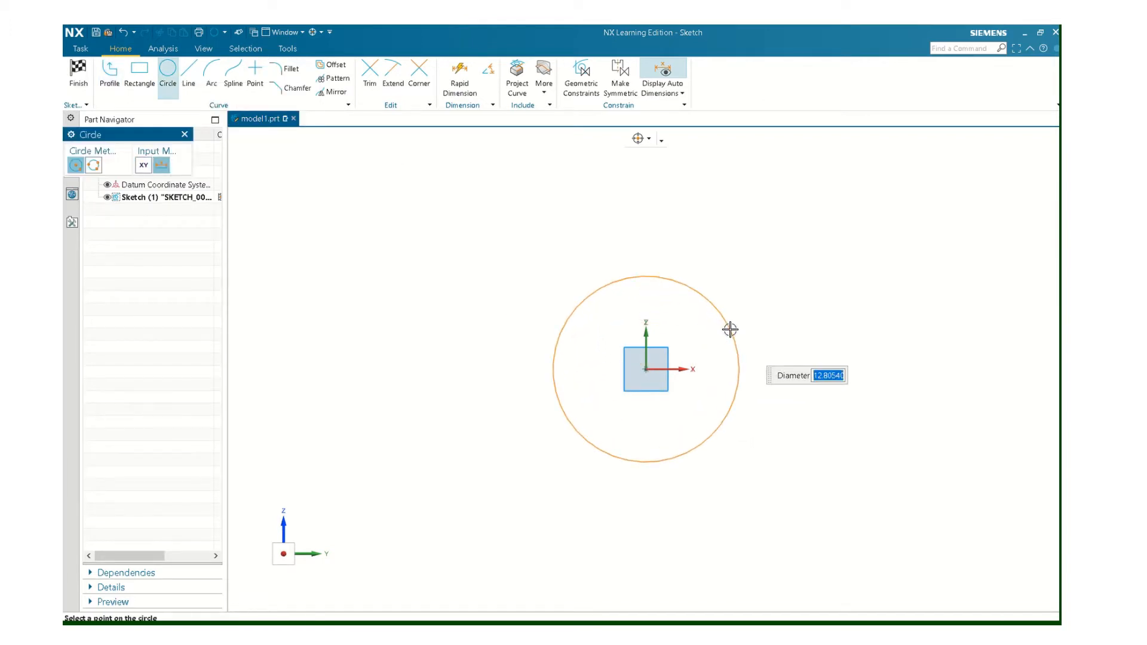
text(2)
key(Return)
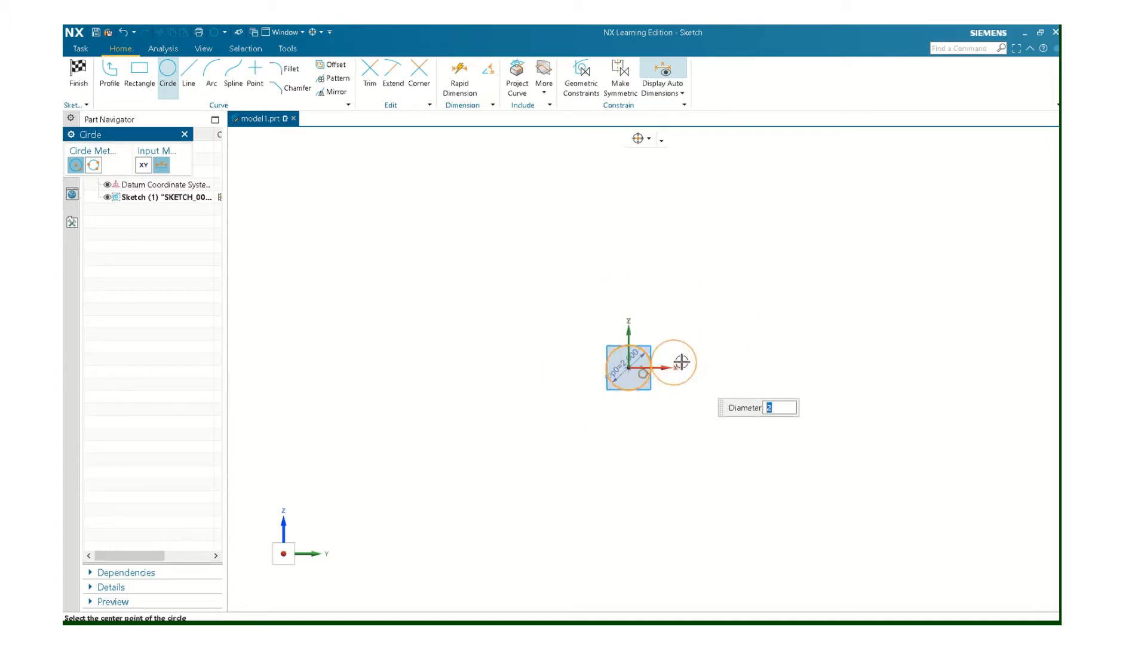
Step: Draw a horizontal line about 2.54 in long below the circle and a slightly sloped line about 2.55 in long between them
scroll(675, 358, up, 7)
mouse_move(583, 370)
middle_down()
mouse_move(578, 329)
mouse_move(583, 355)
middle_up()
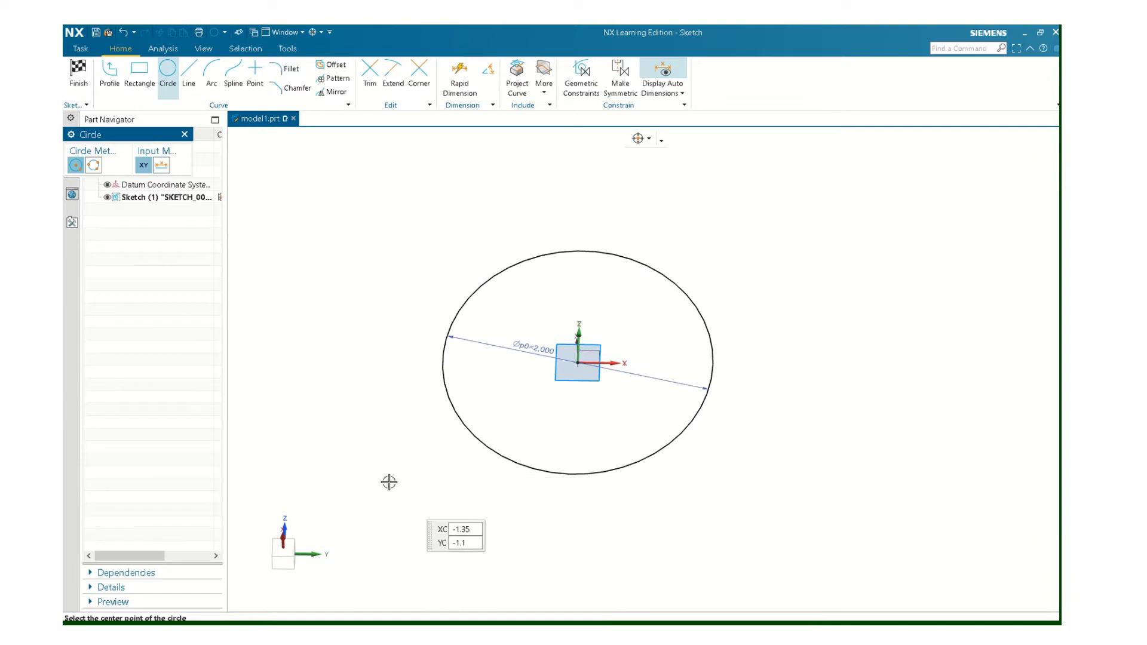
middle_drag(448, 397, 435, 367)
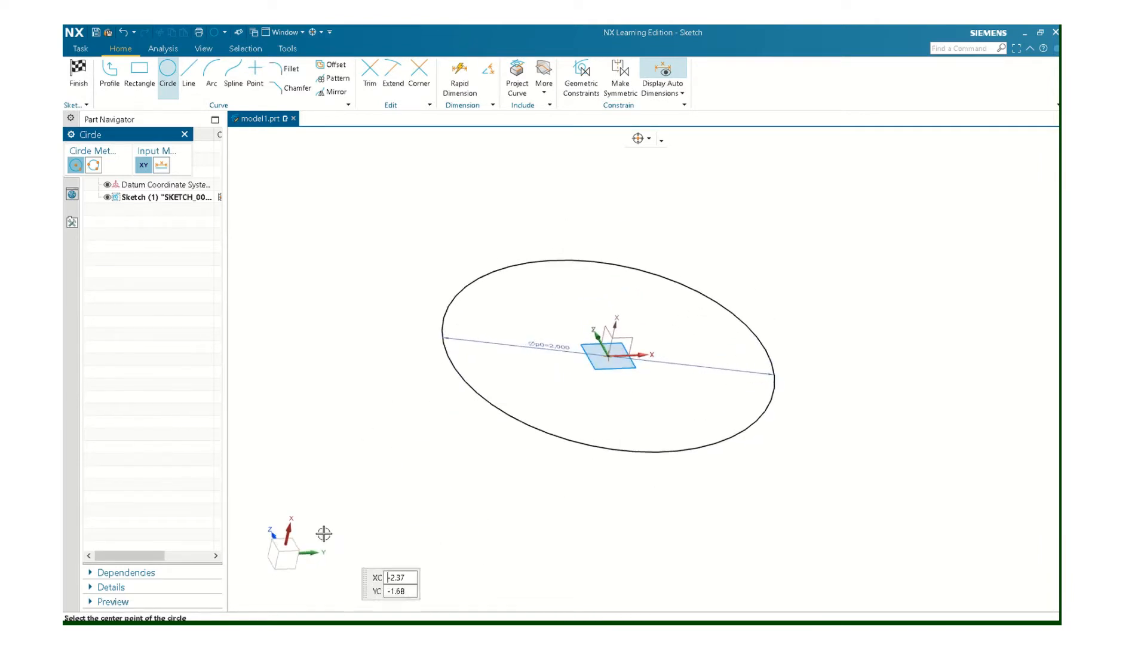
click(291, 546)
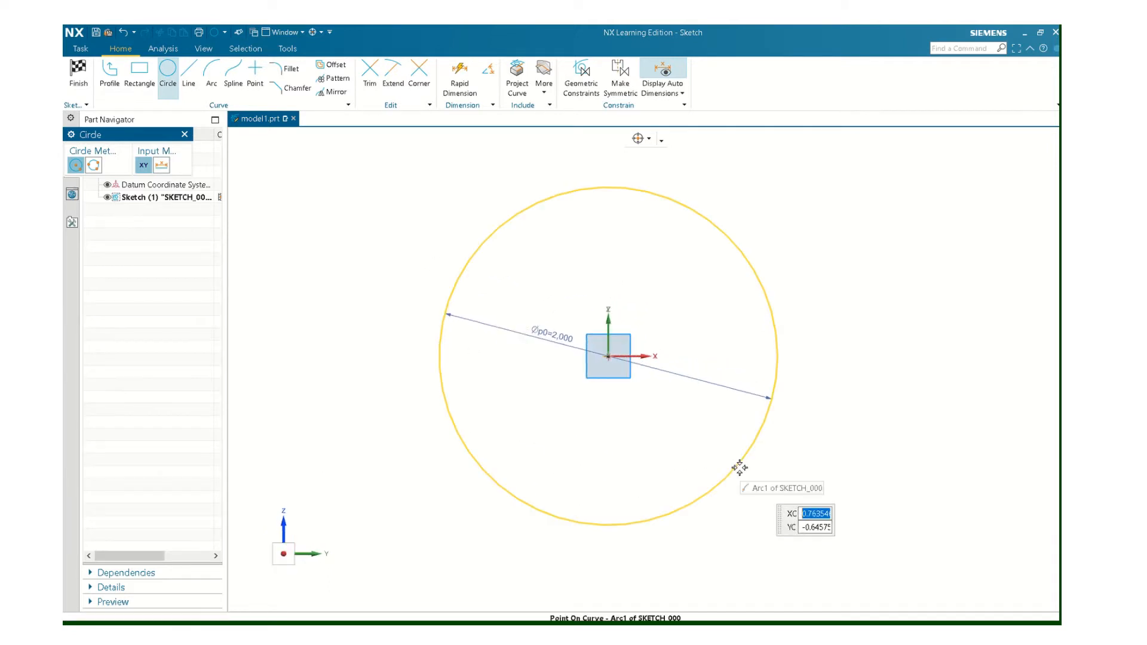
mouse_move(739, 466)
shift+middle_down()
mouse_move(689, 387)
mouse_move(710, 388)
shift+middle_up()
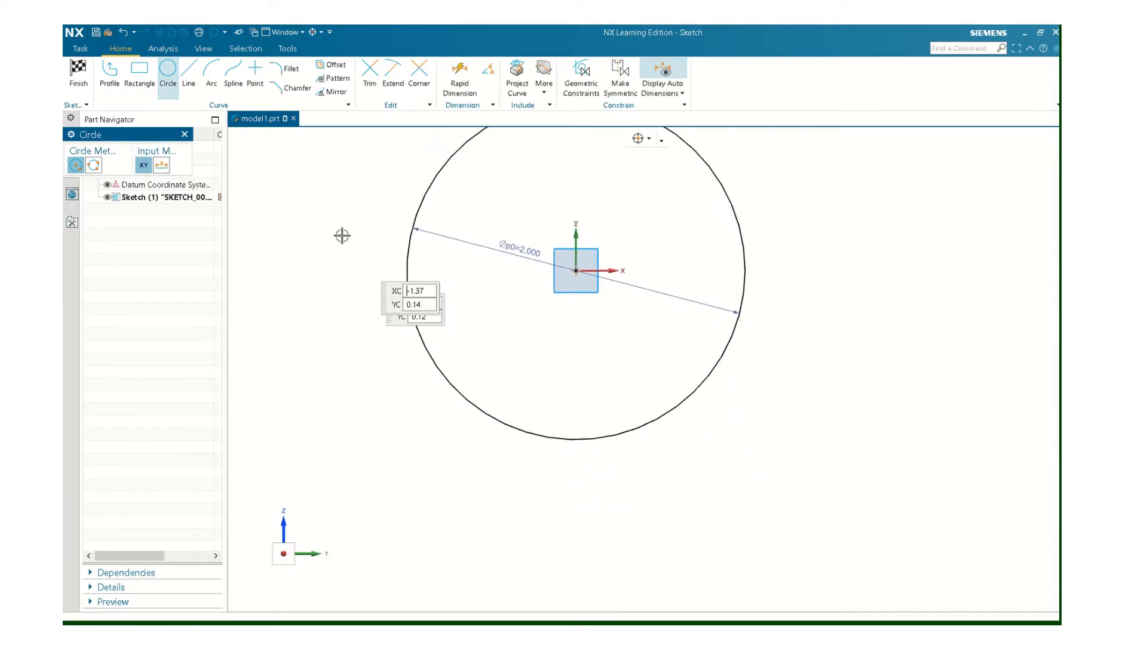
click(185, 70)
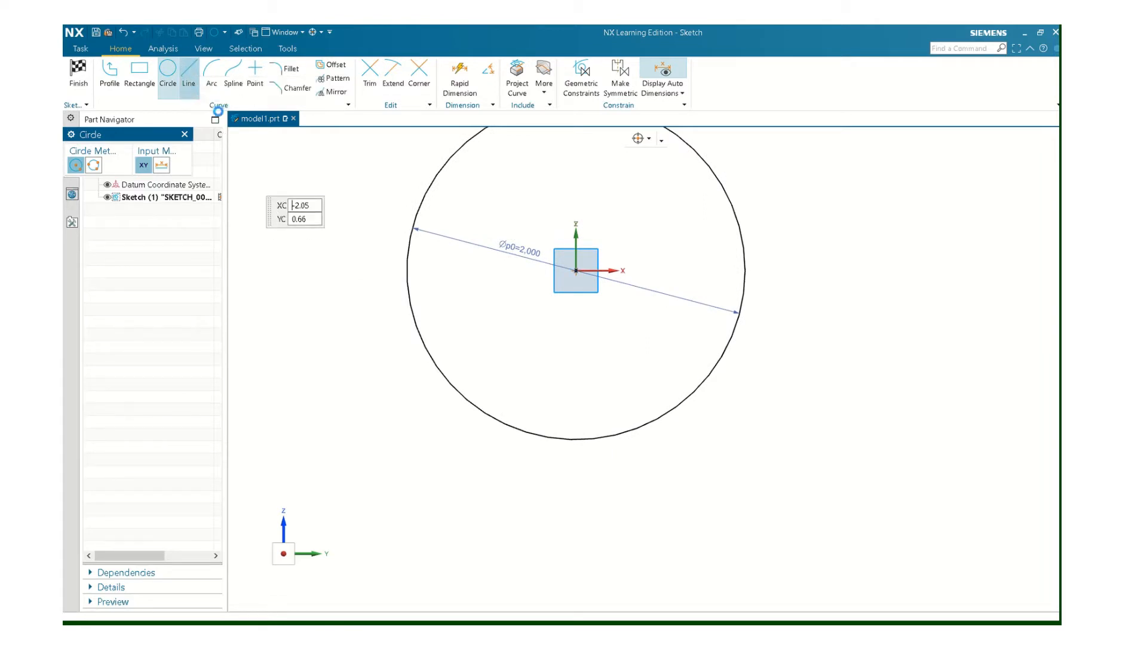
click(359, 547)
click(789, 547)
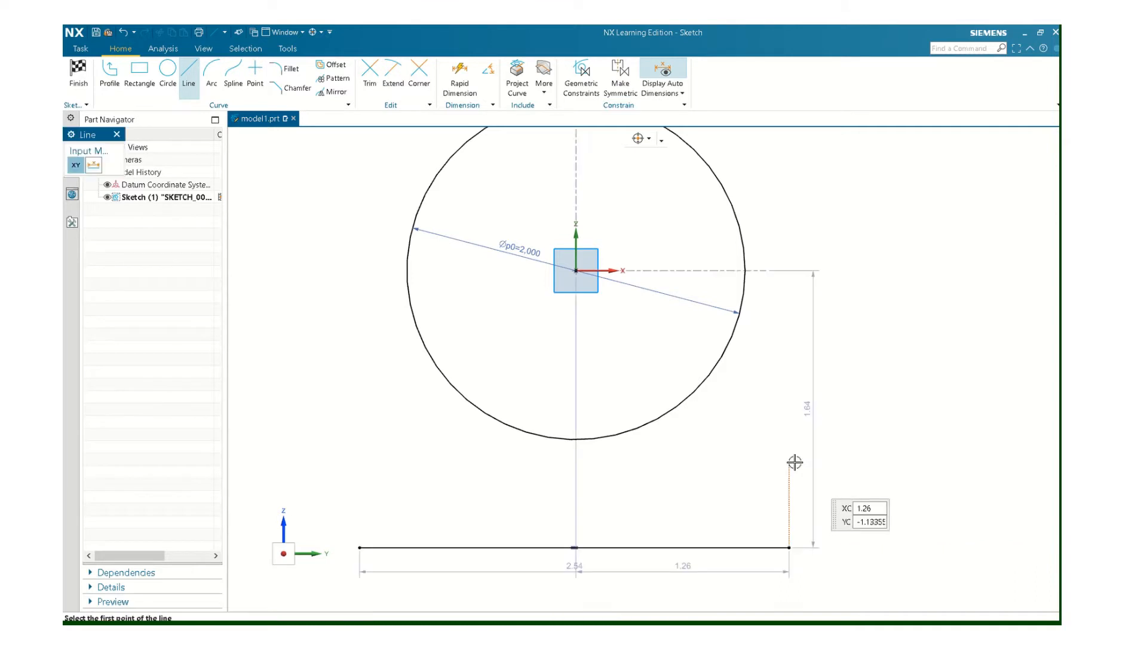
click(794, 463)
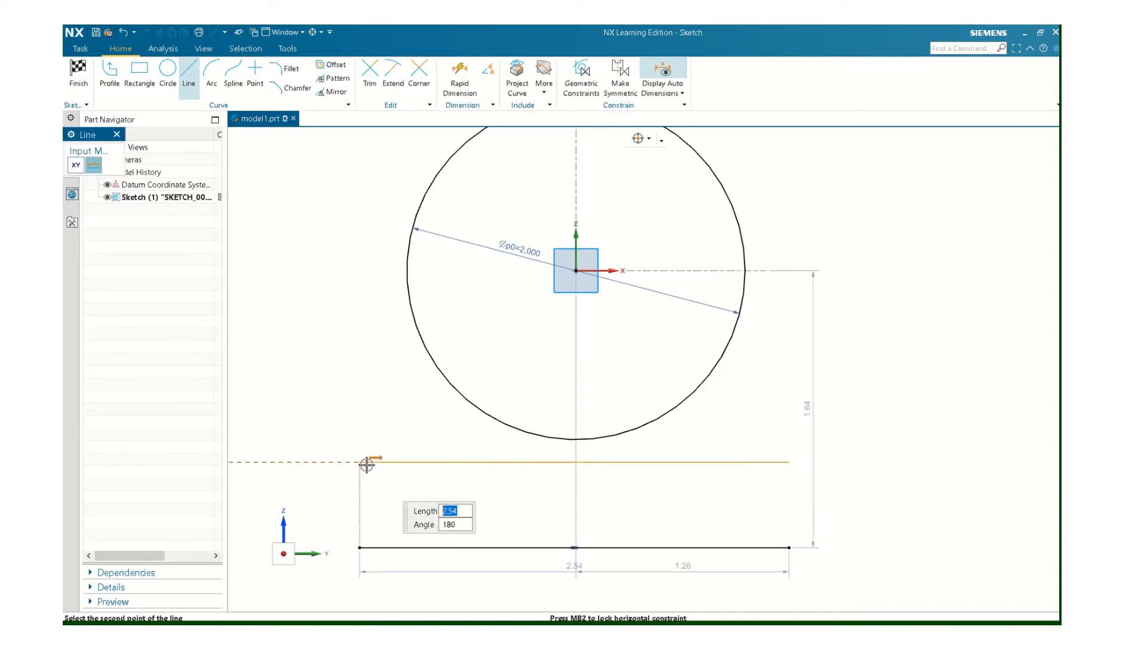
click(361, 505)
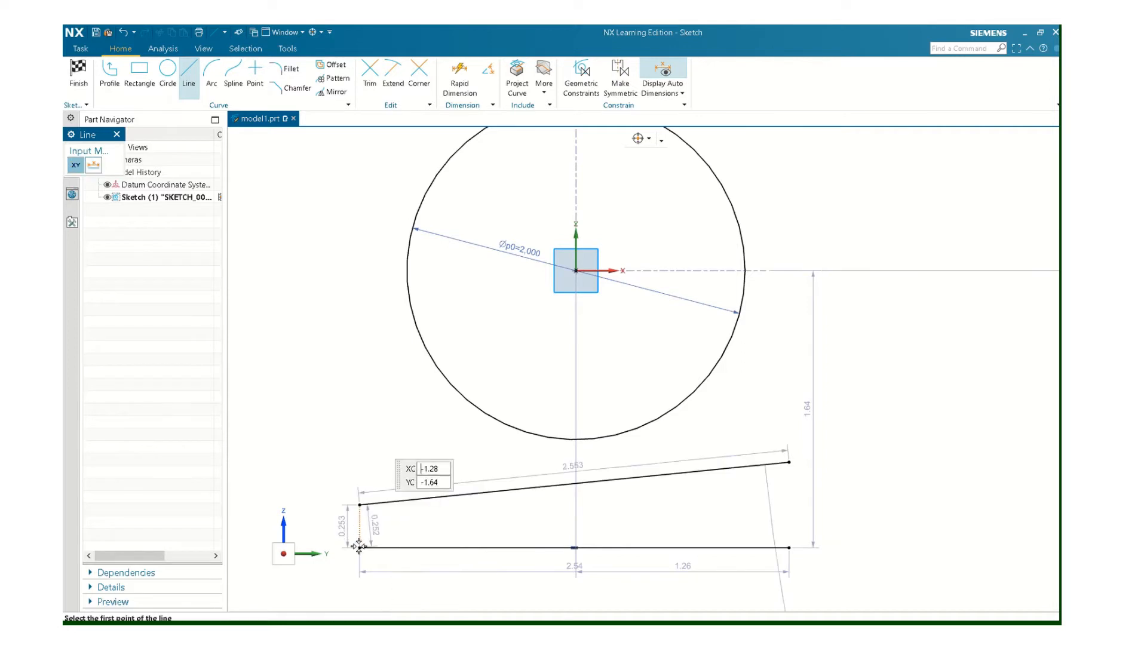
Step: Close the outline below the circle with a vertical line at each end, joining the horizontal and sloped lines
click(359, 546)
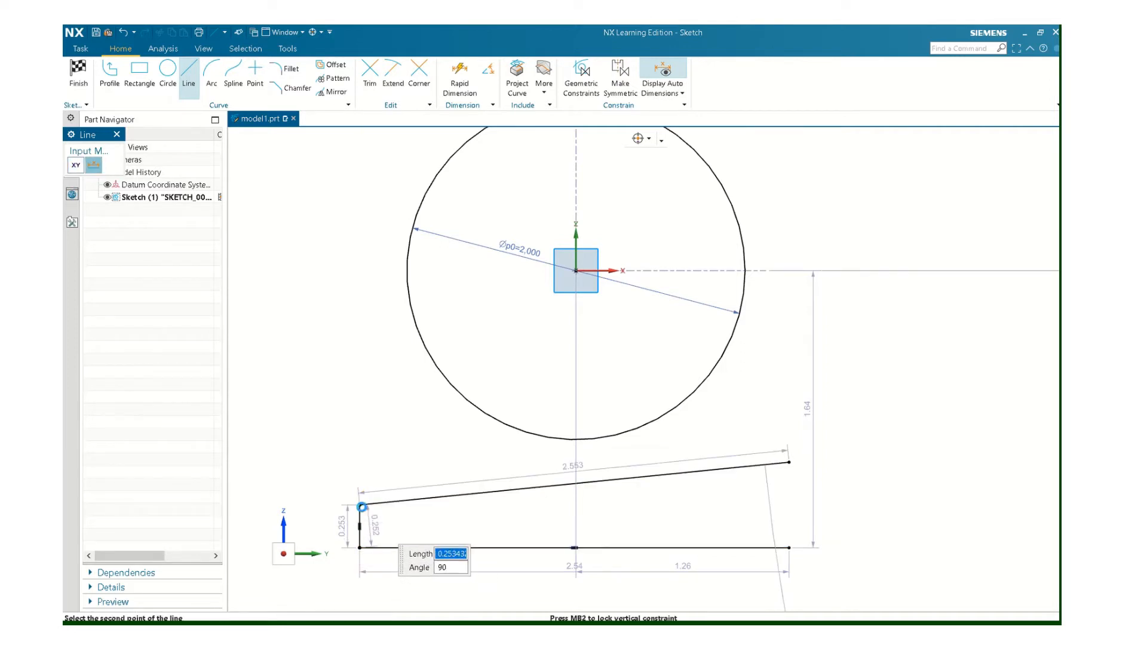
click(360, 505)
key(Escape)
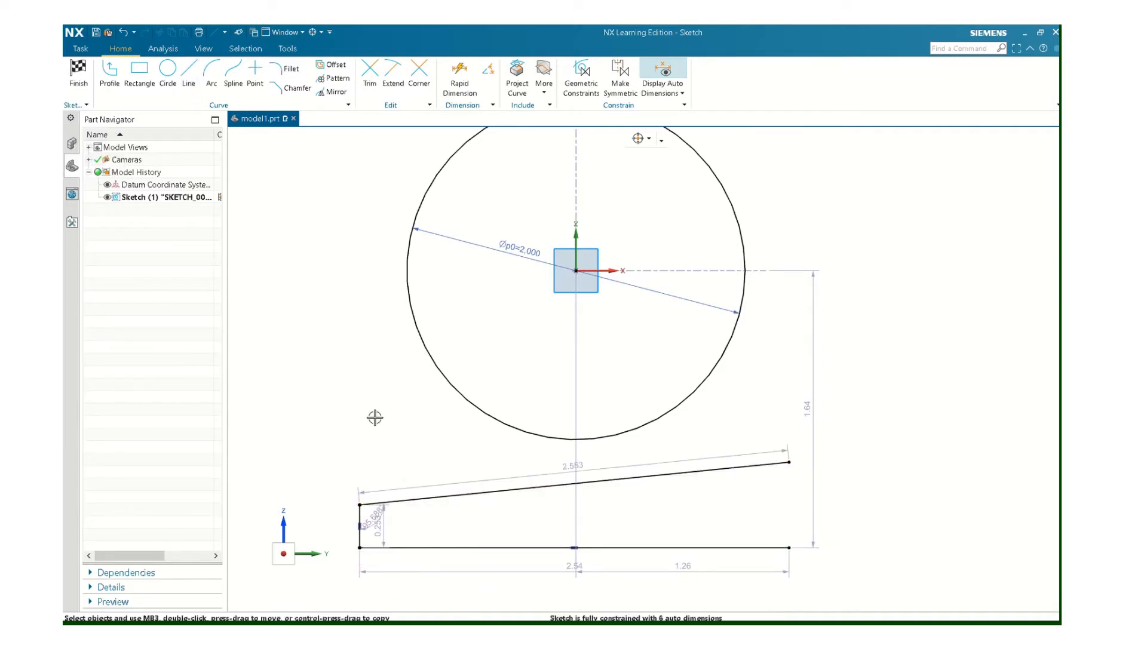
click(188, 75)
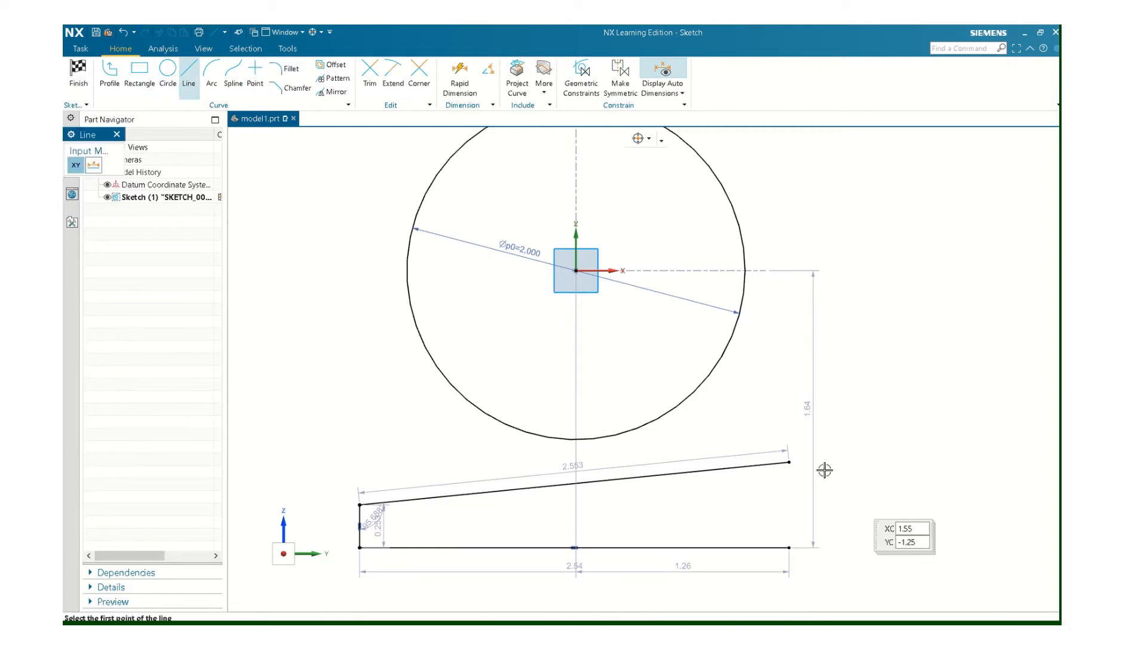
click(788, 462)
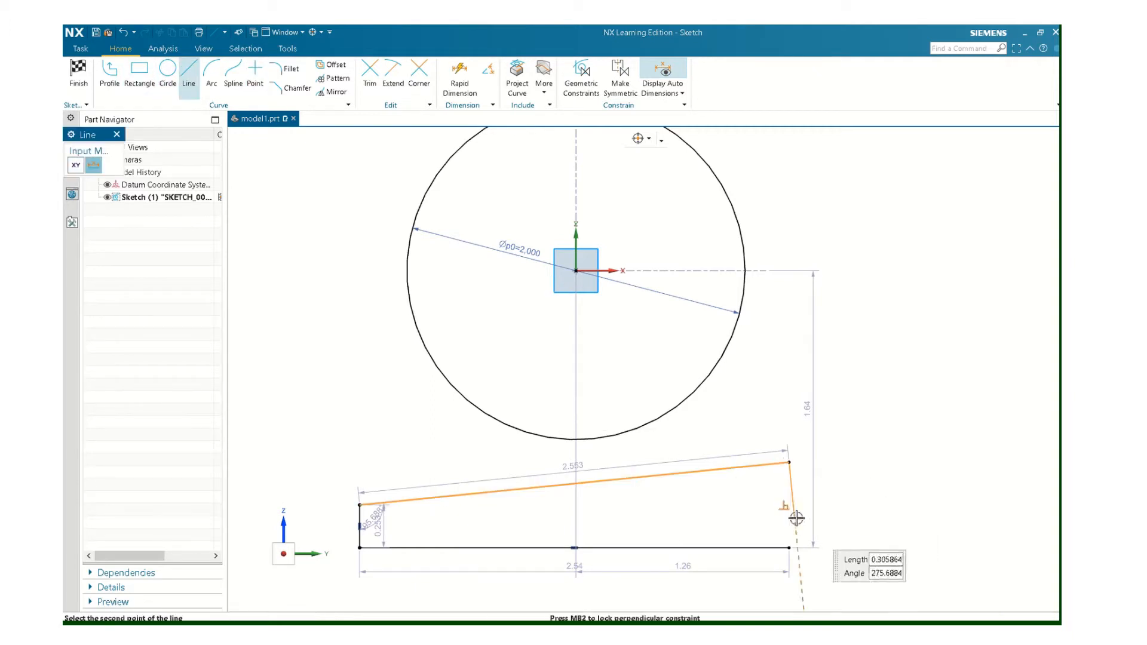
click(789, 548)
key(Escape)
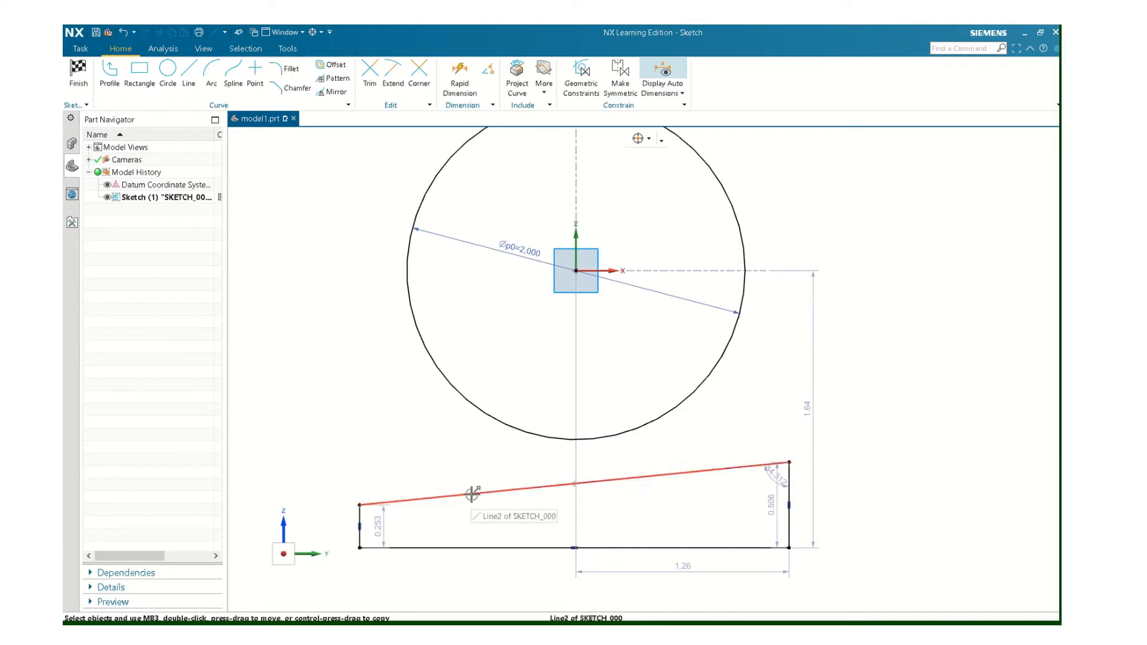
Step: Apply a horizontal constraint to the outline's sloped upper line, turning off the Geometric Constraints notice for future use
click(581, 72)
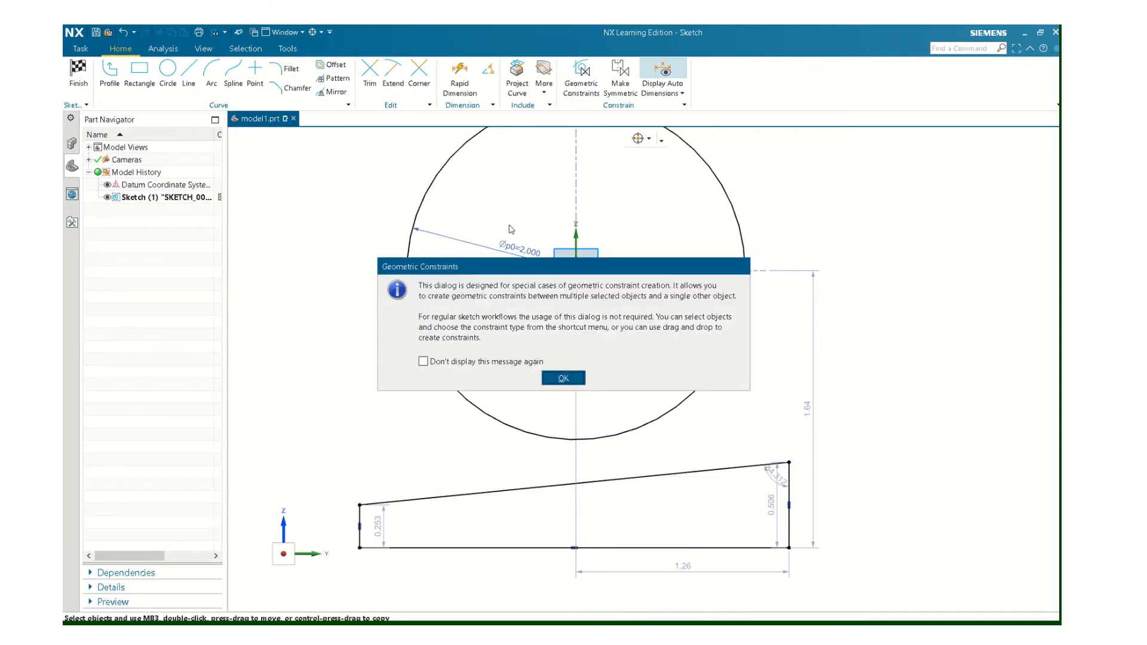
click(428, 363)
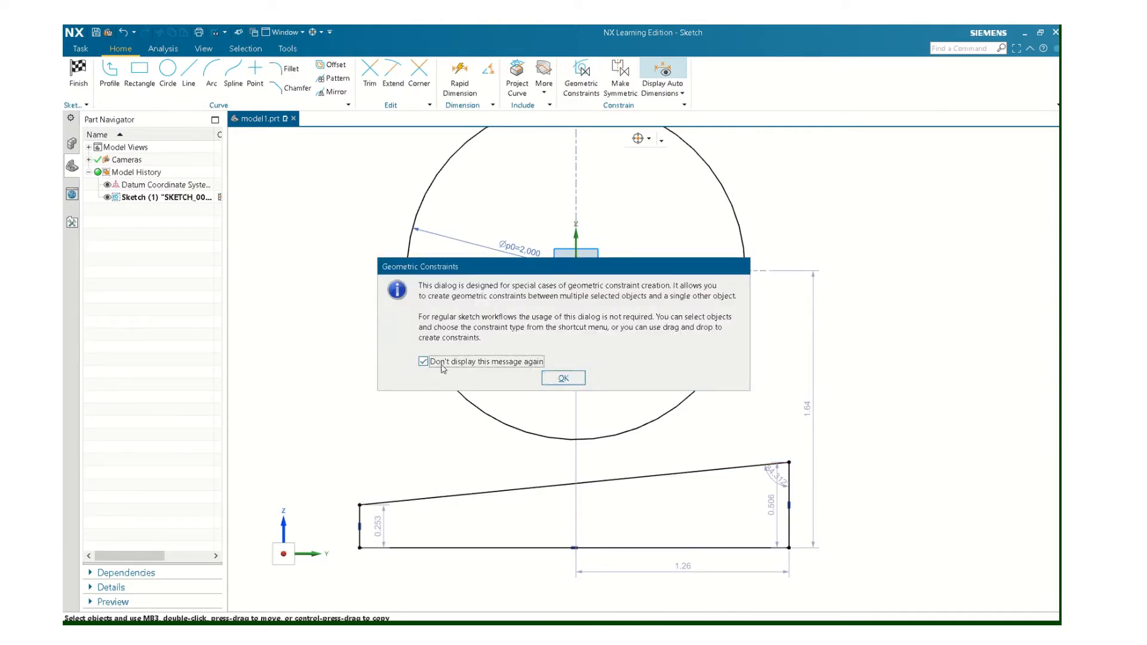
click(563, 378)
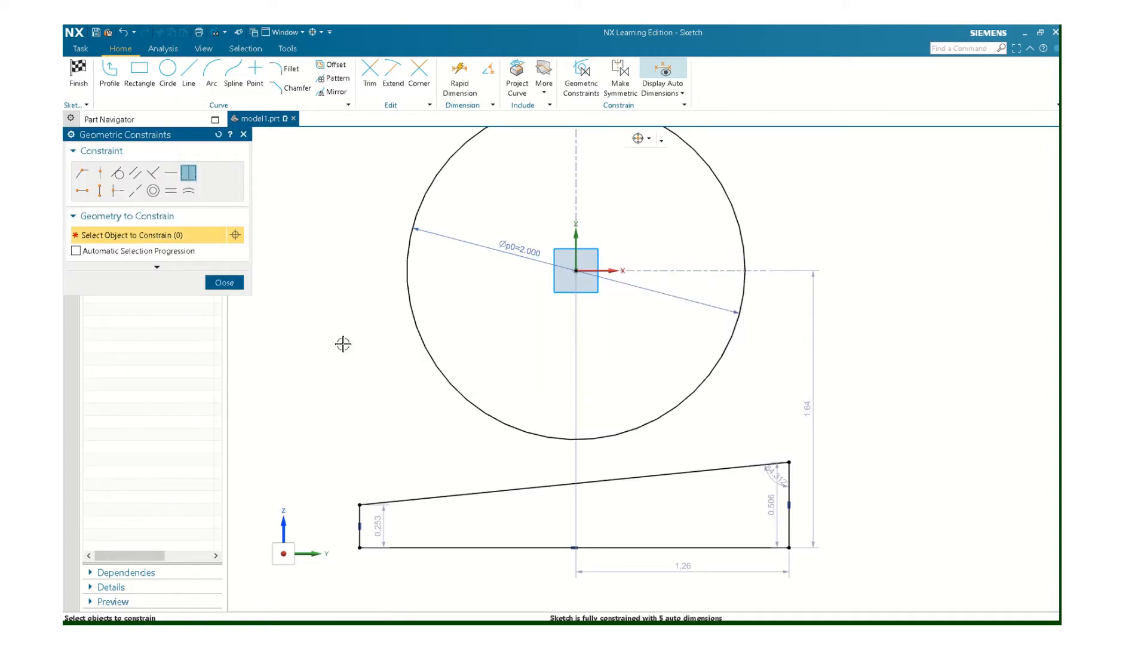
click(171, 174)
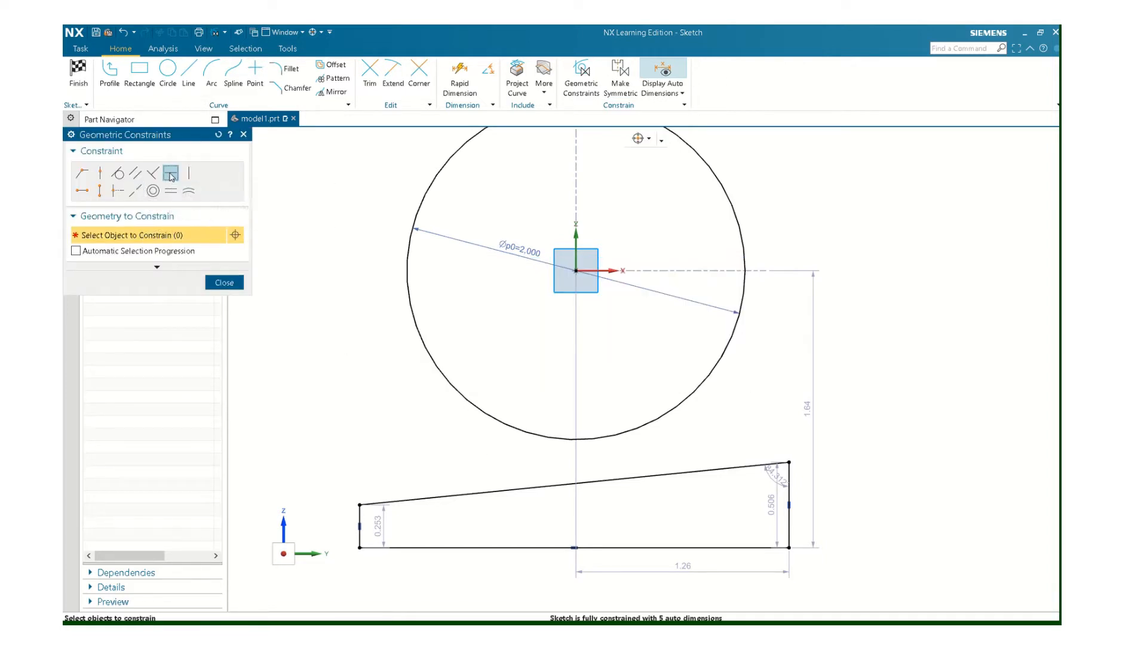
click(521, 482)
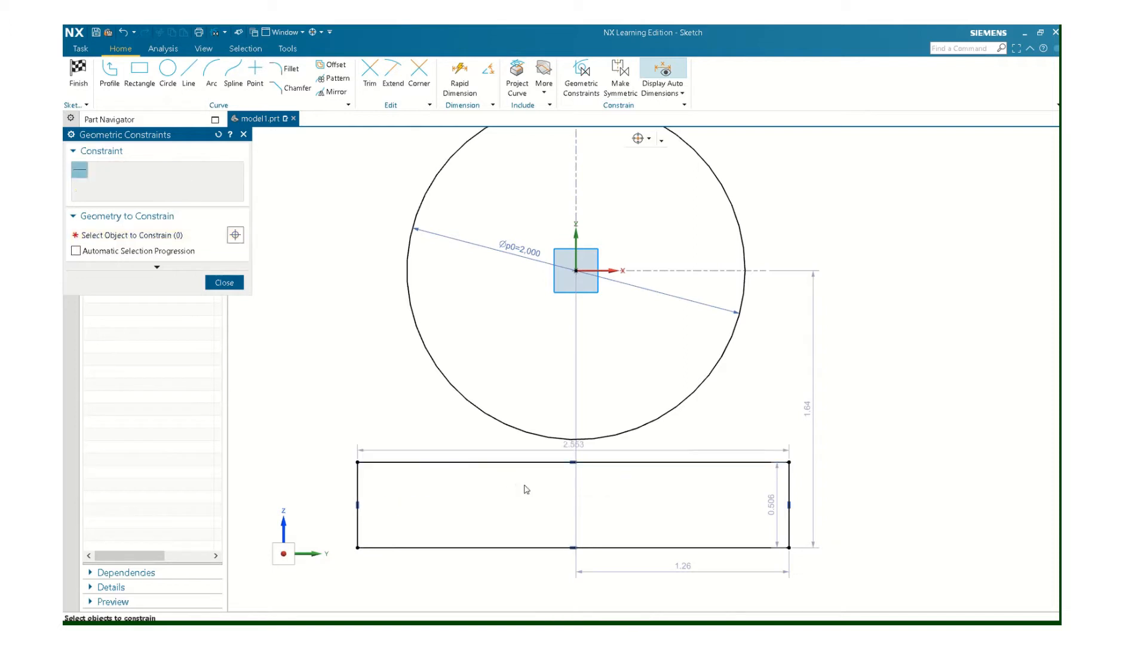
click(224, 283)
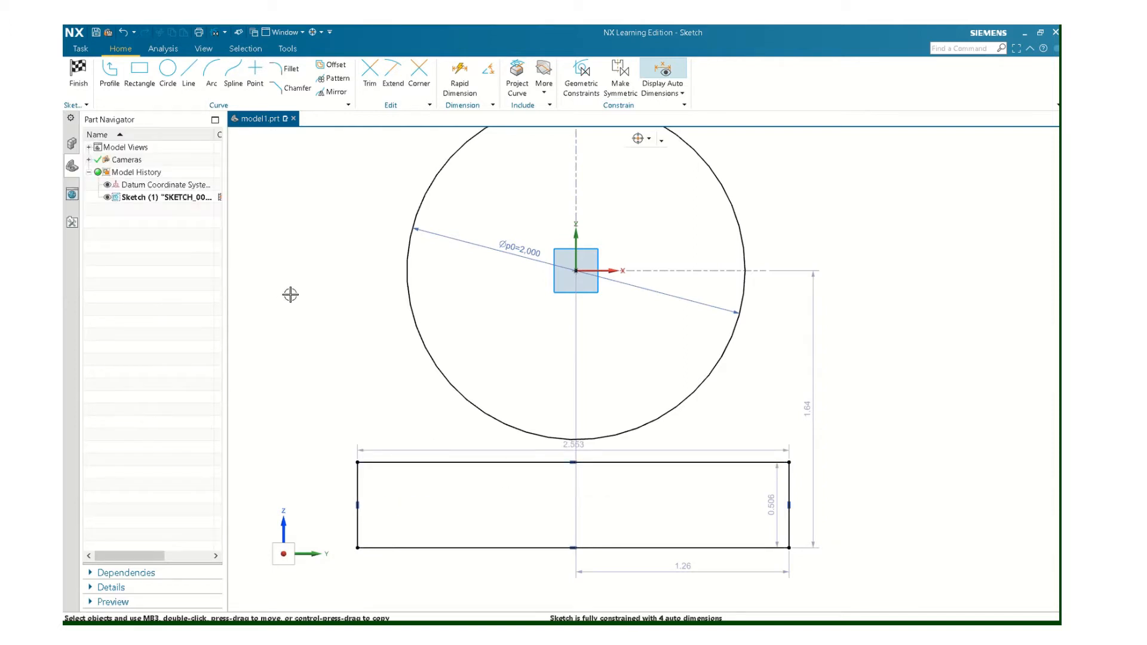
Step: Move the rectangle's height dimension outside its right edge and set it to 0.75 in
scroll(590, 385, down, 1)
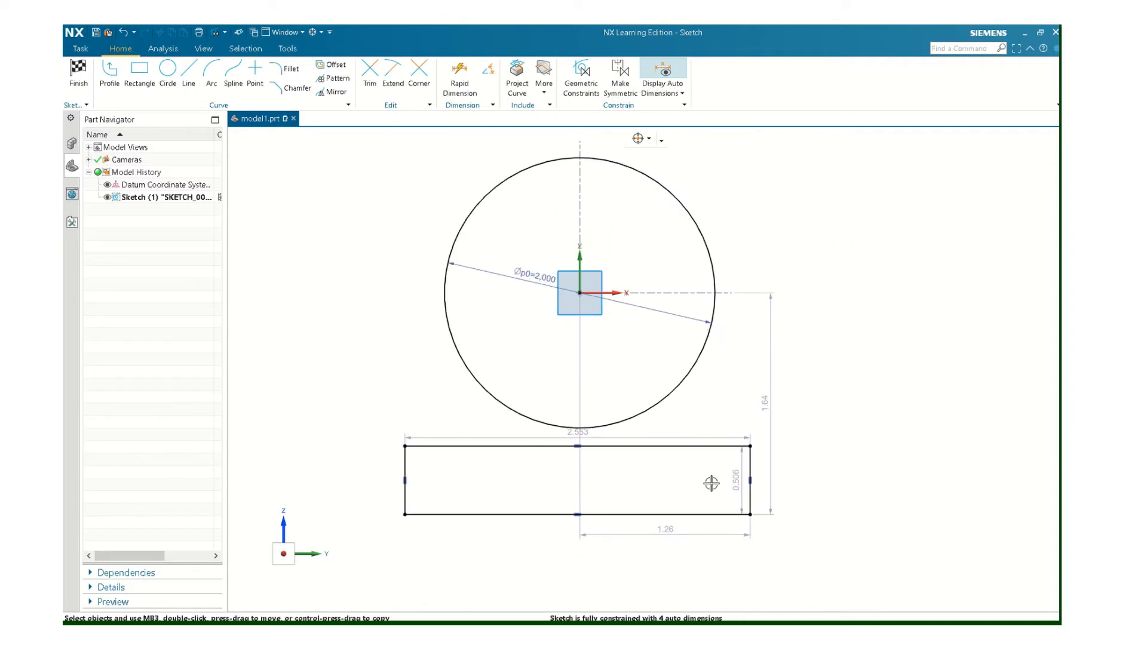
drag(737, 480, 830, 478)
text(.75)
key(Return)
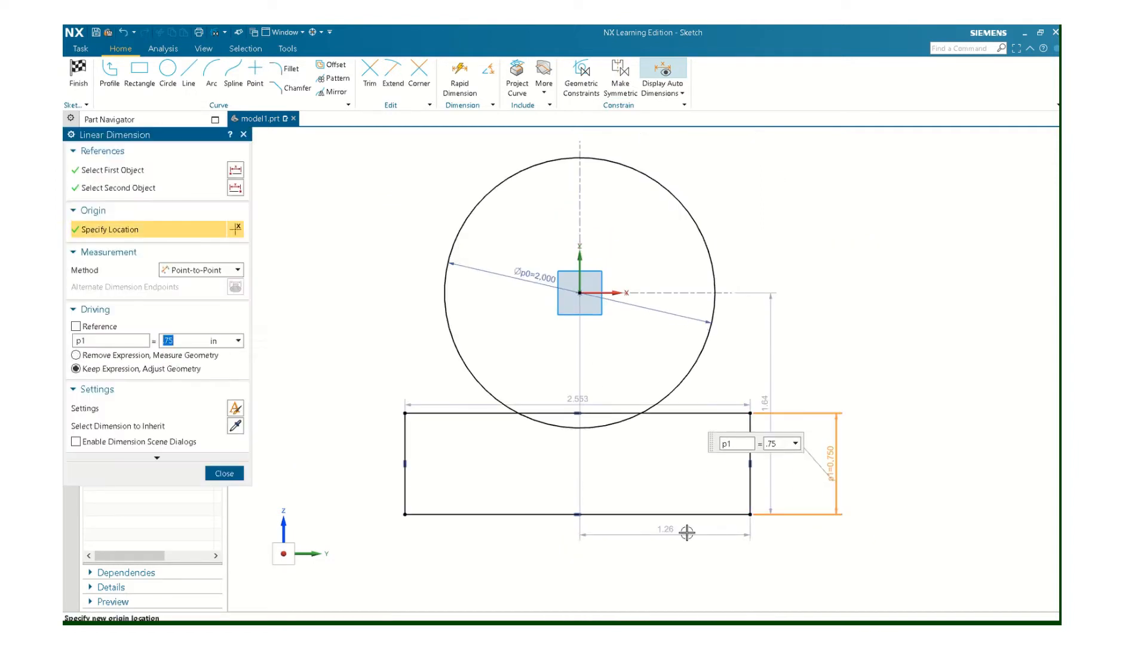
Step: Set the distance from the vertical axis to the rectangle's right edge to 1.5 in and its width to 3 in
double_click(665, 528)
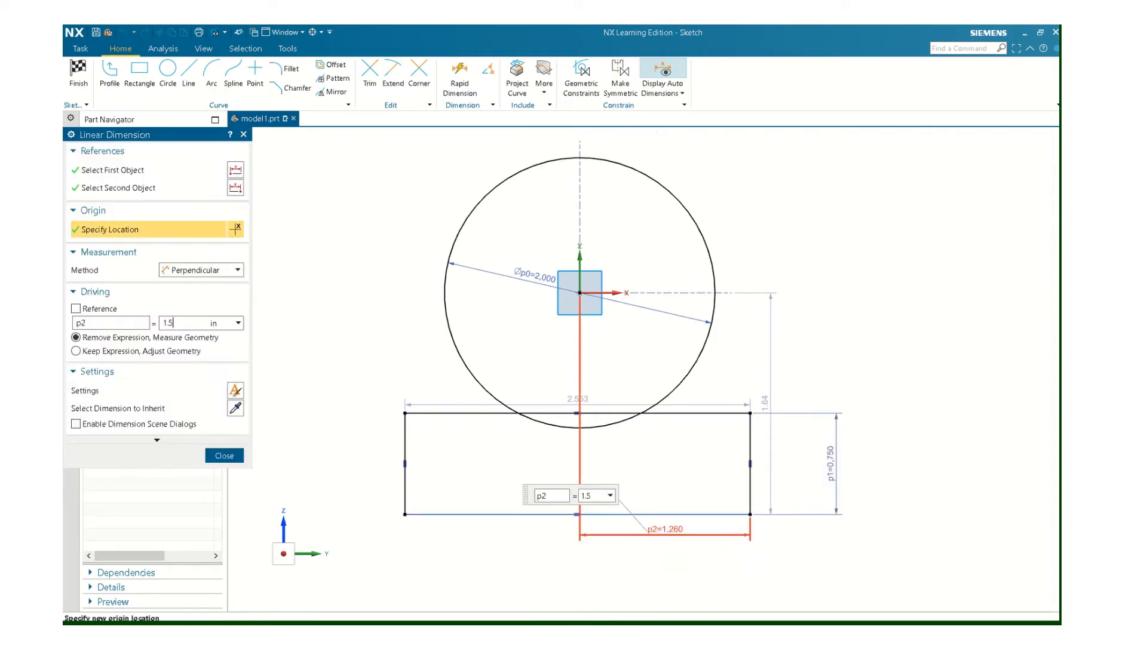
text(1.5)
key(Return)
double_click(614, 403)
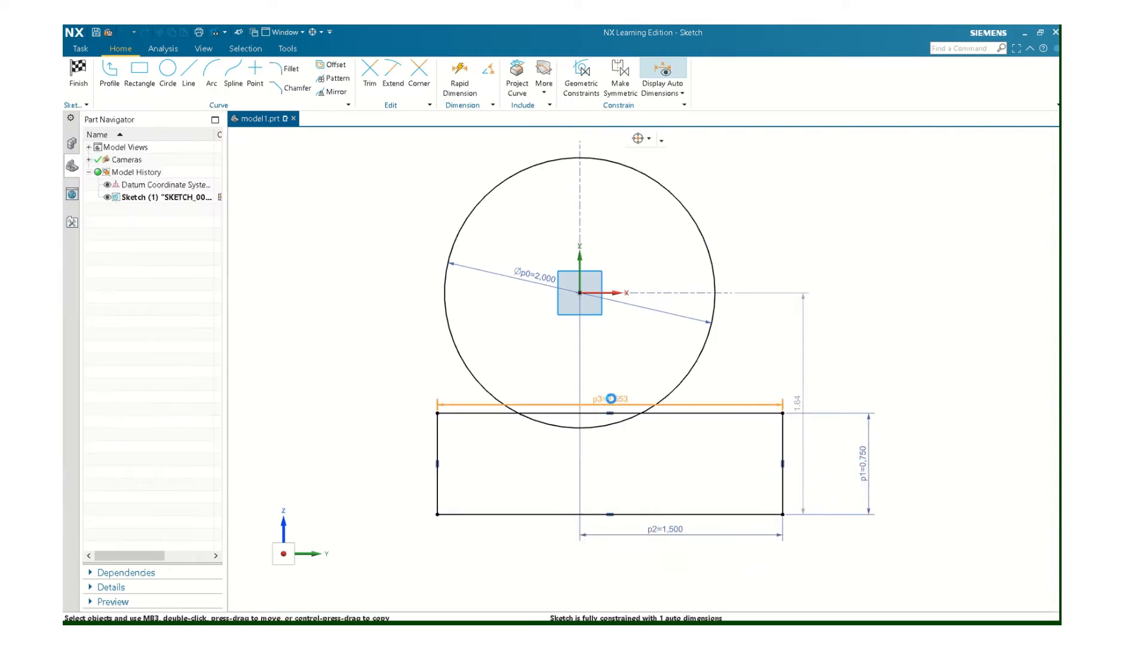
text(3)
key(Return)
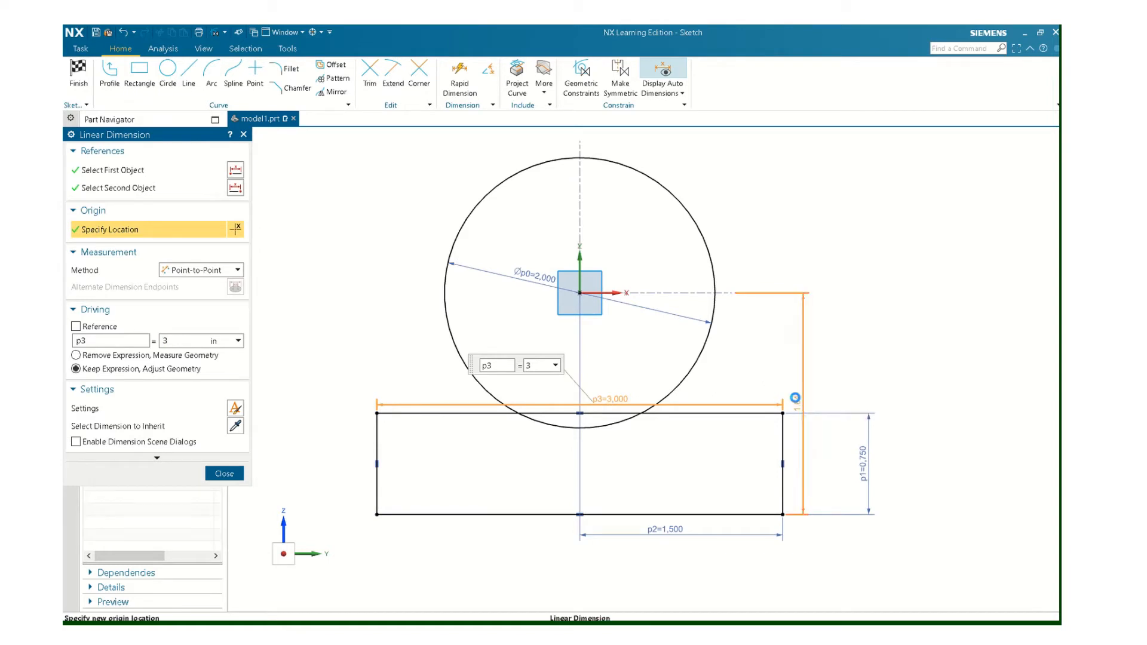
Step: Set the vertical distance from the circle's centre to the rectangle's bottom edge to 2.25 in
double_click(795, 397)
text(2.2)
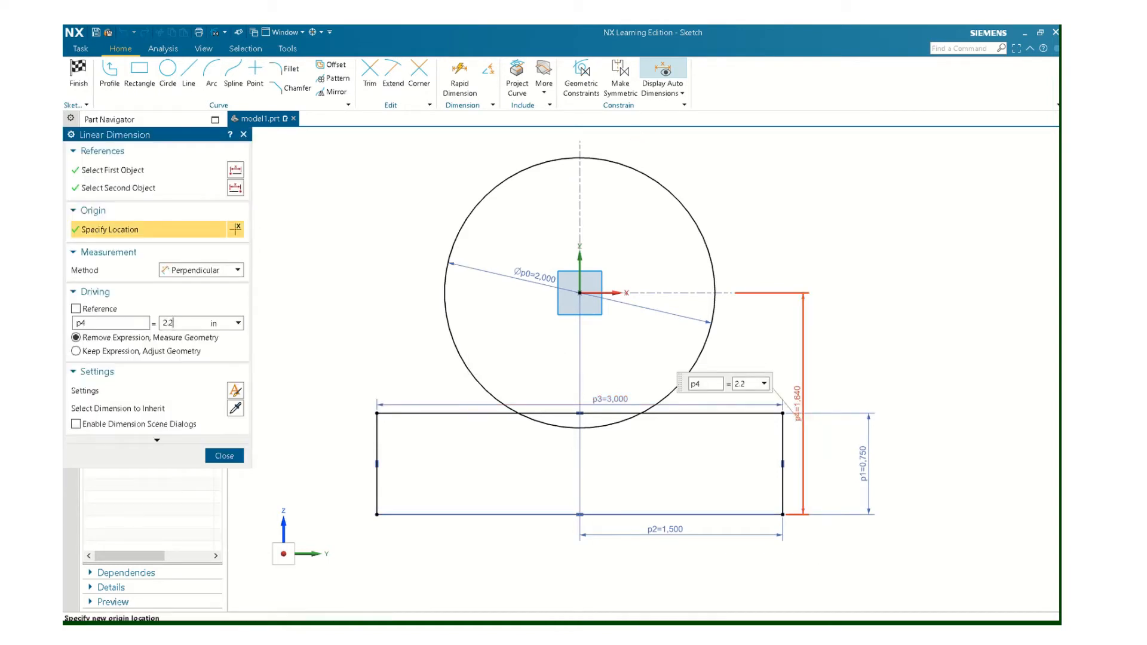
text(5)
key(Return)
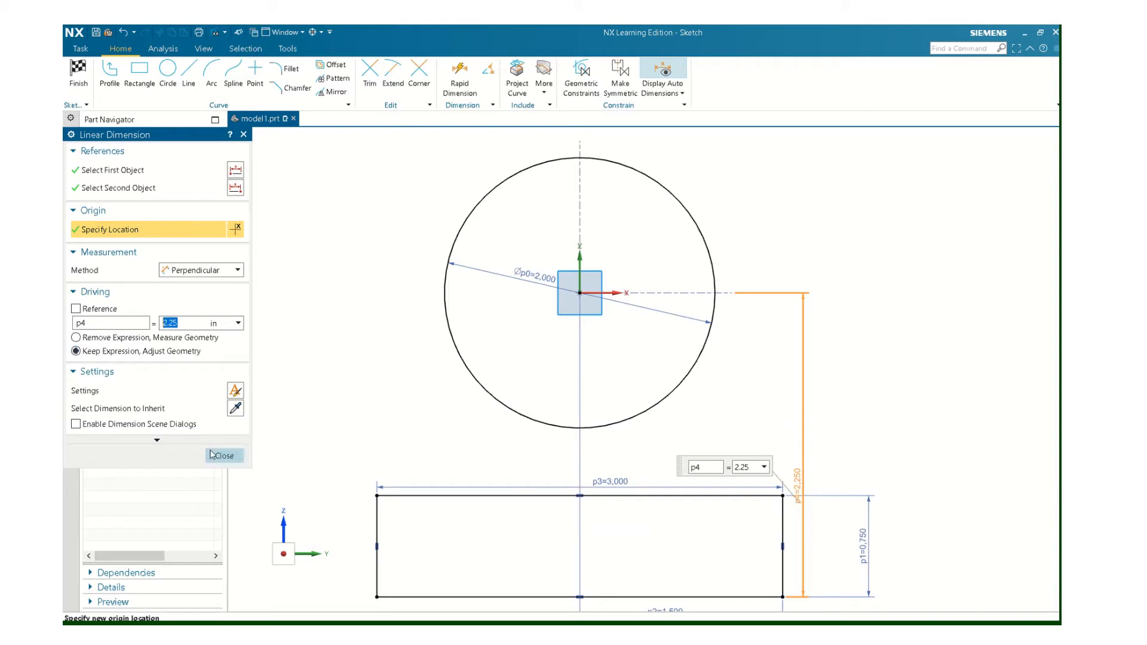
click(220, 455)
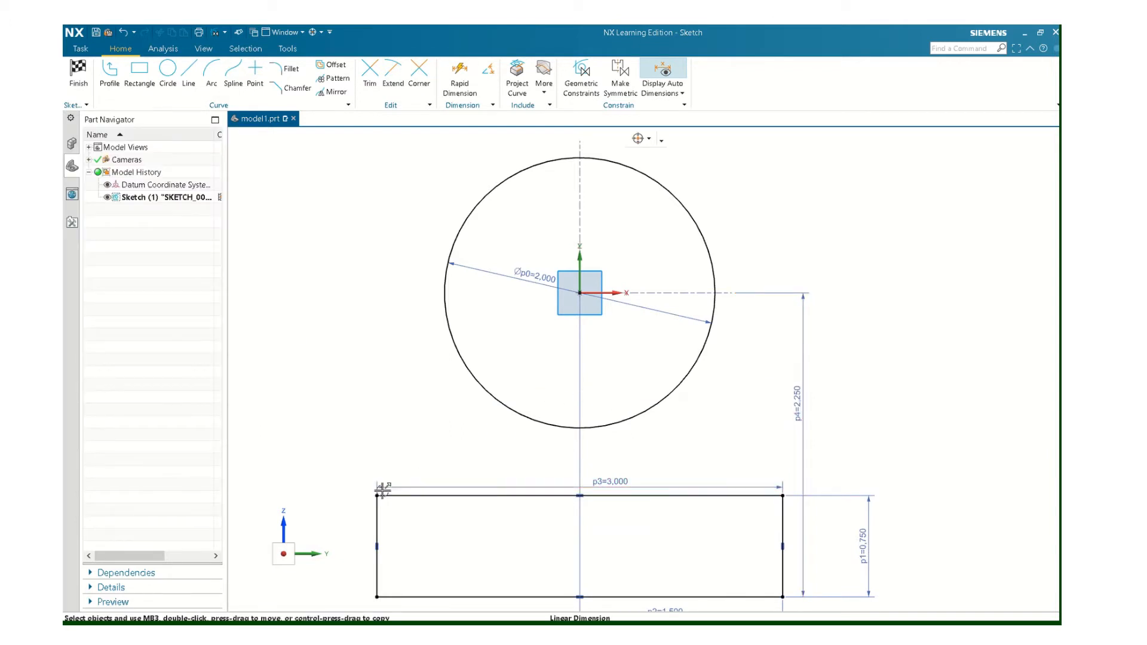
Step: Draw a line about 2.53 in long from the rectangle's upper-left corner to the upper-left part of the circle
click(448, 256)
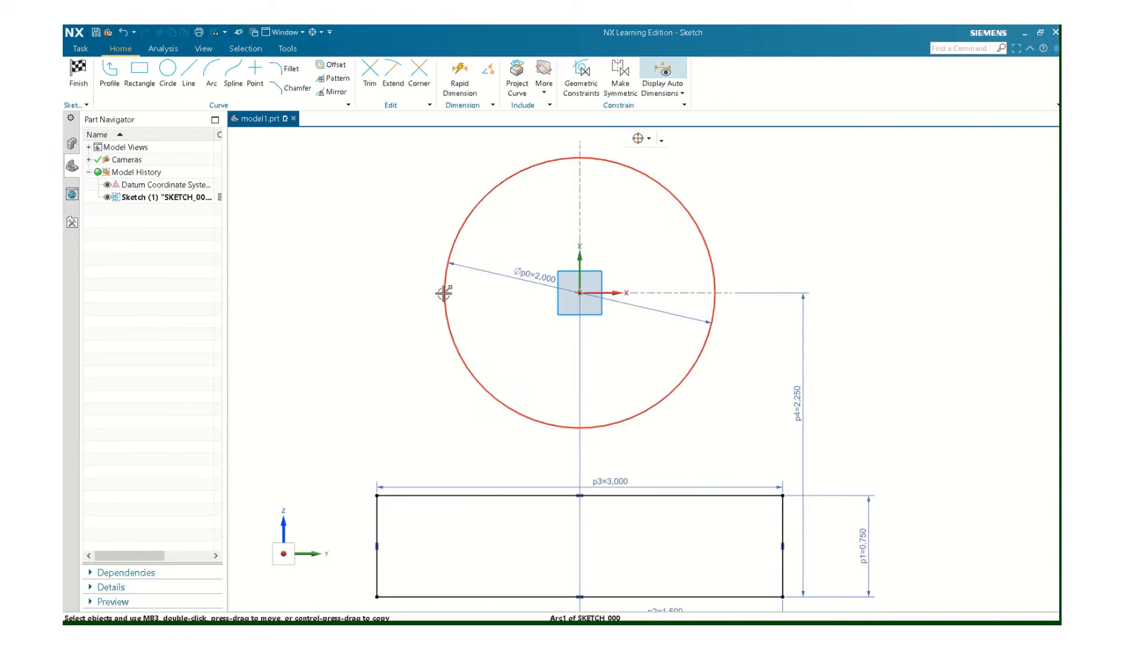
click(189, 74)
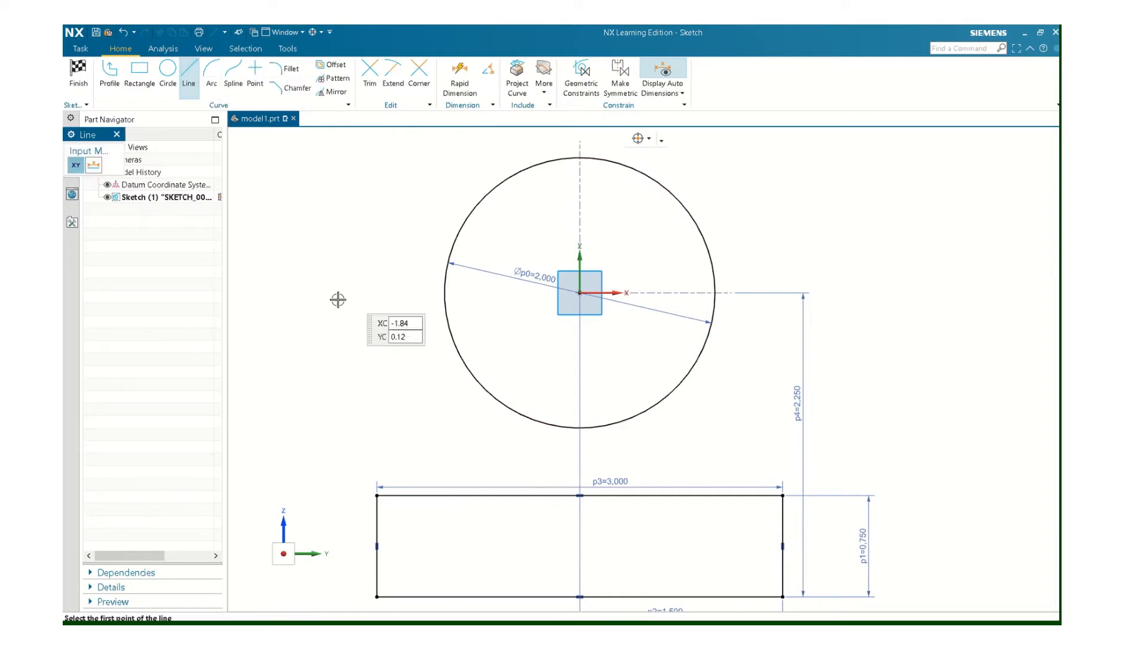
click(376, 495)
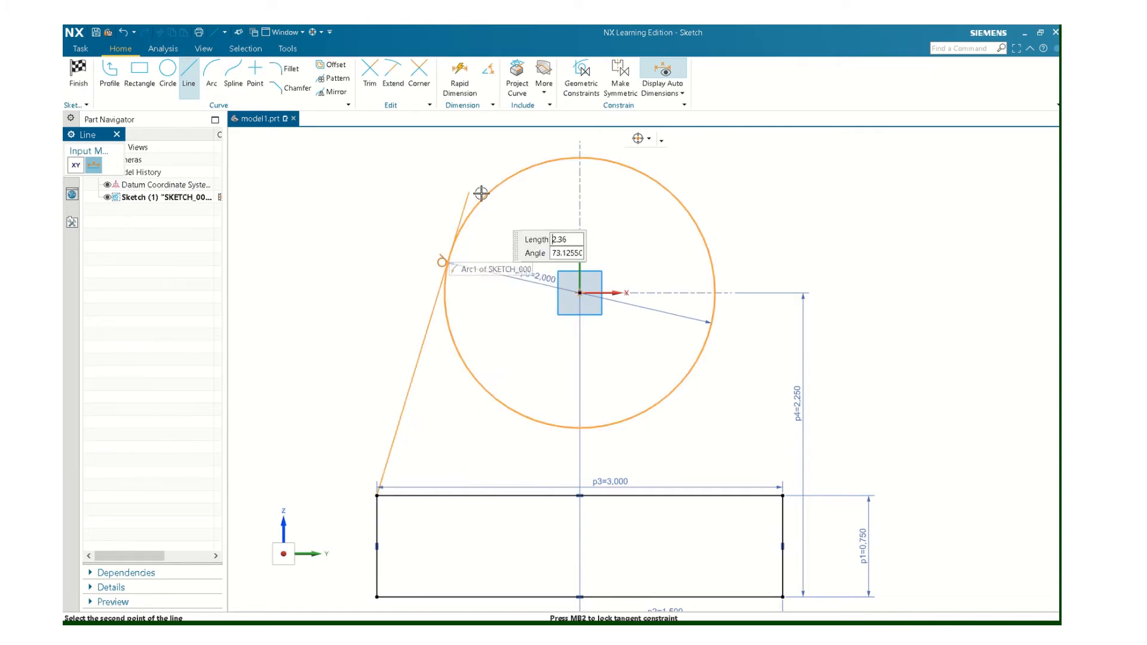
click(505, 178)
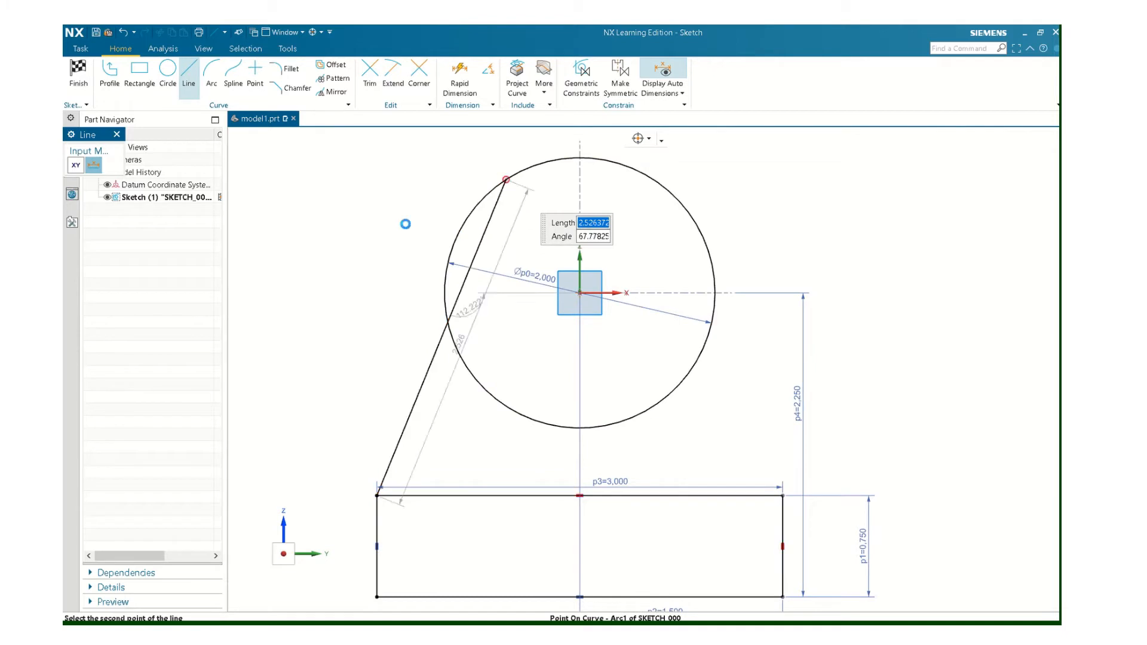
Step: Draw a line from the rectangle's upper-right corner to the lower-right part of the circle
key(Escape)
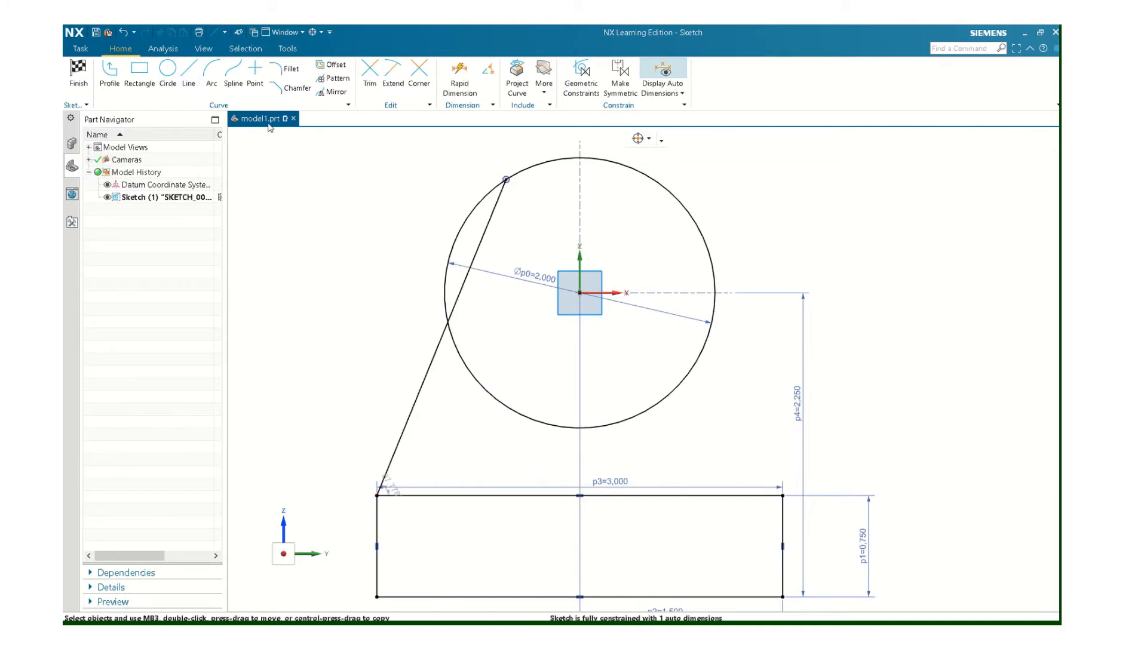
click(188, 75)
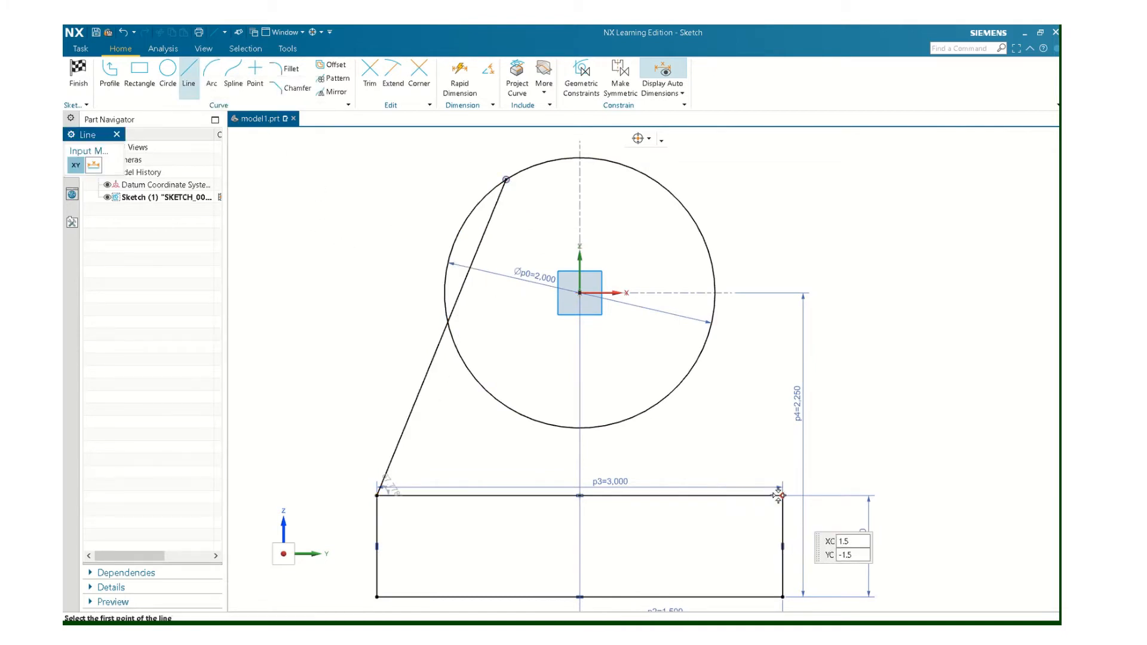
click(779, 495)
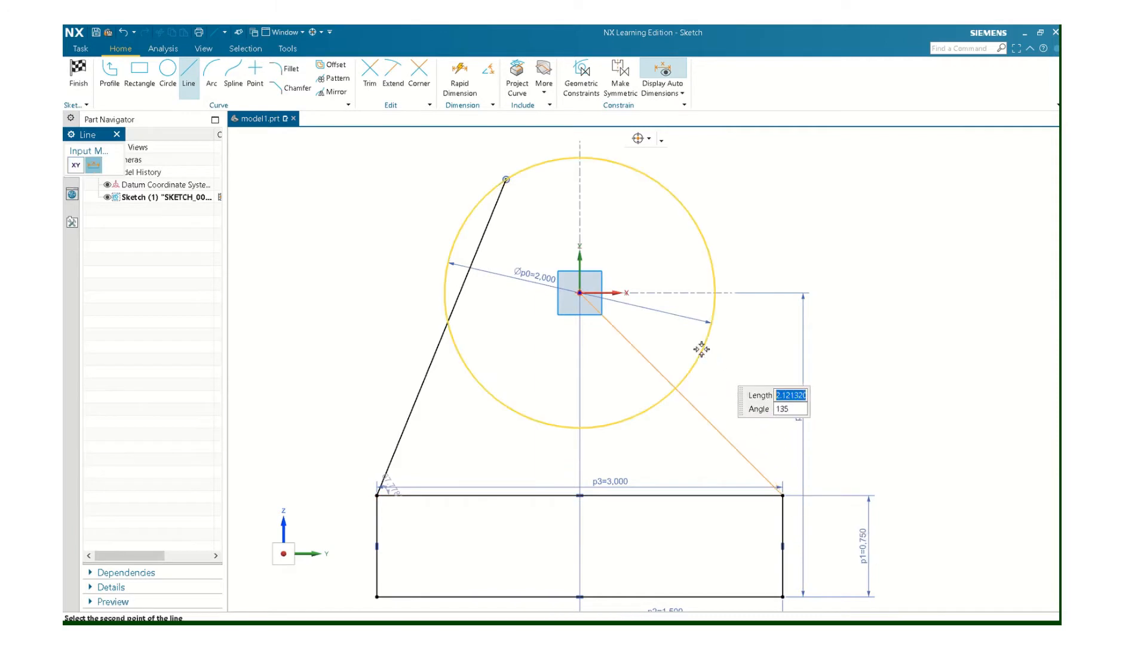
click(704, 350)
key(Escape)
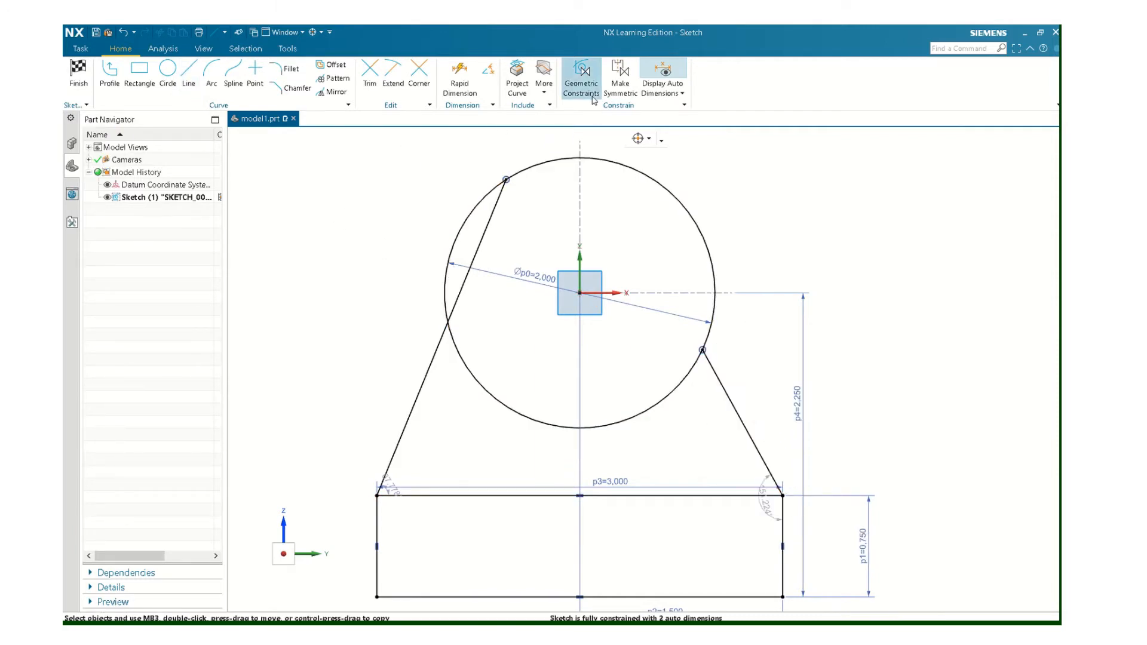
click(581, 75)
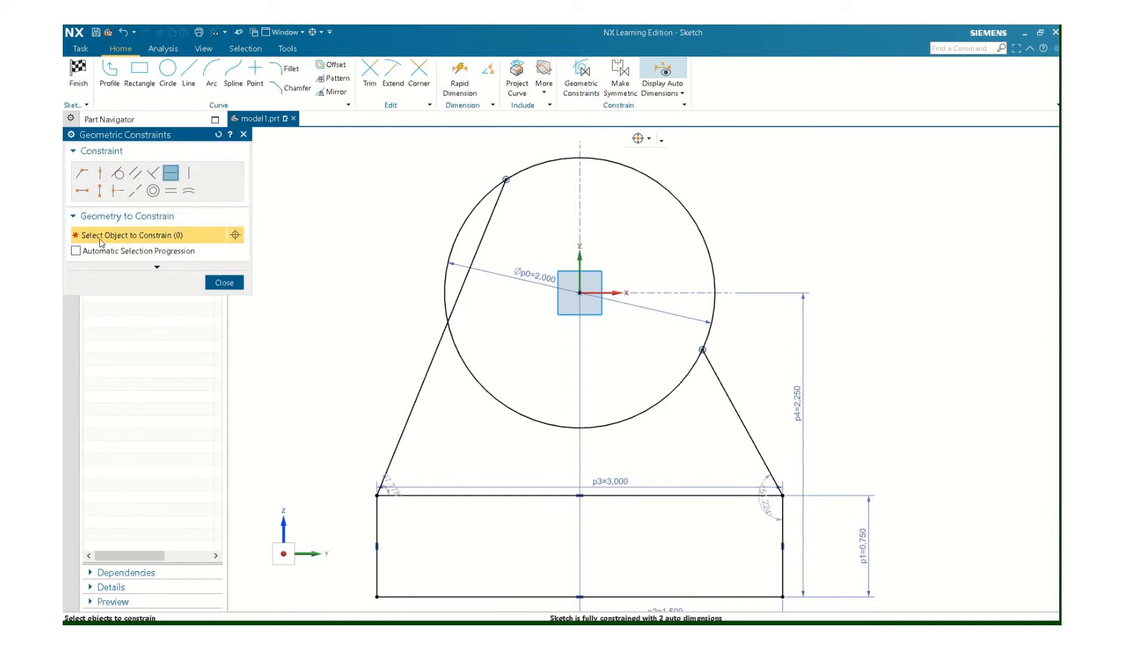
click(440, 343)
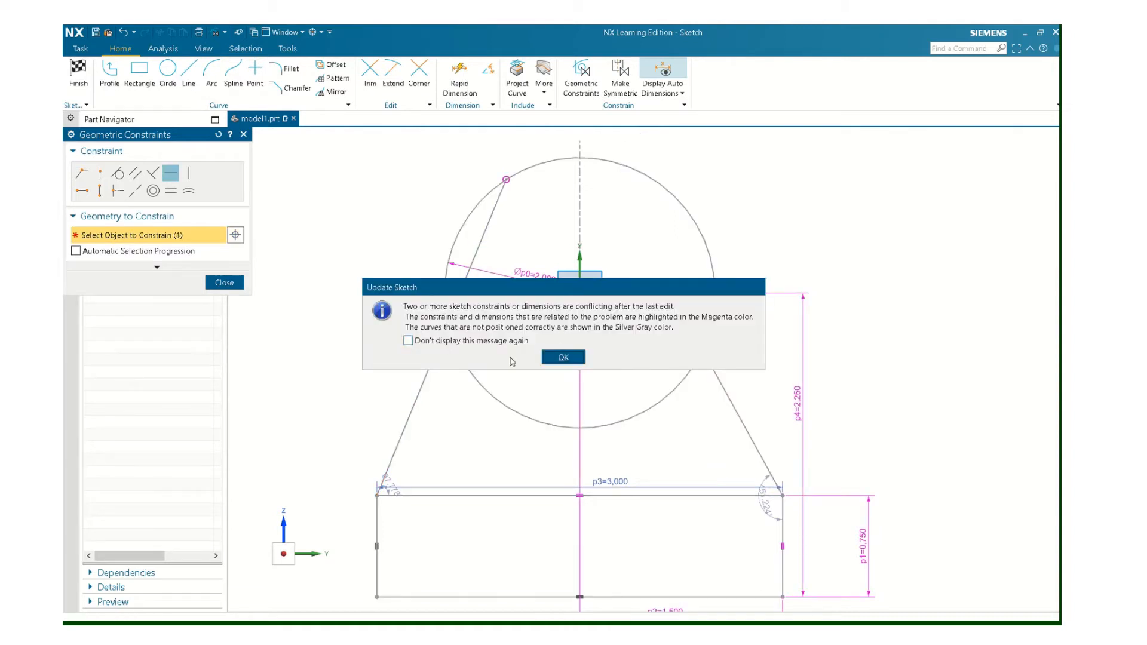
click(563, 357)
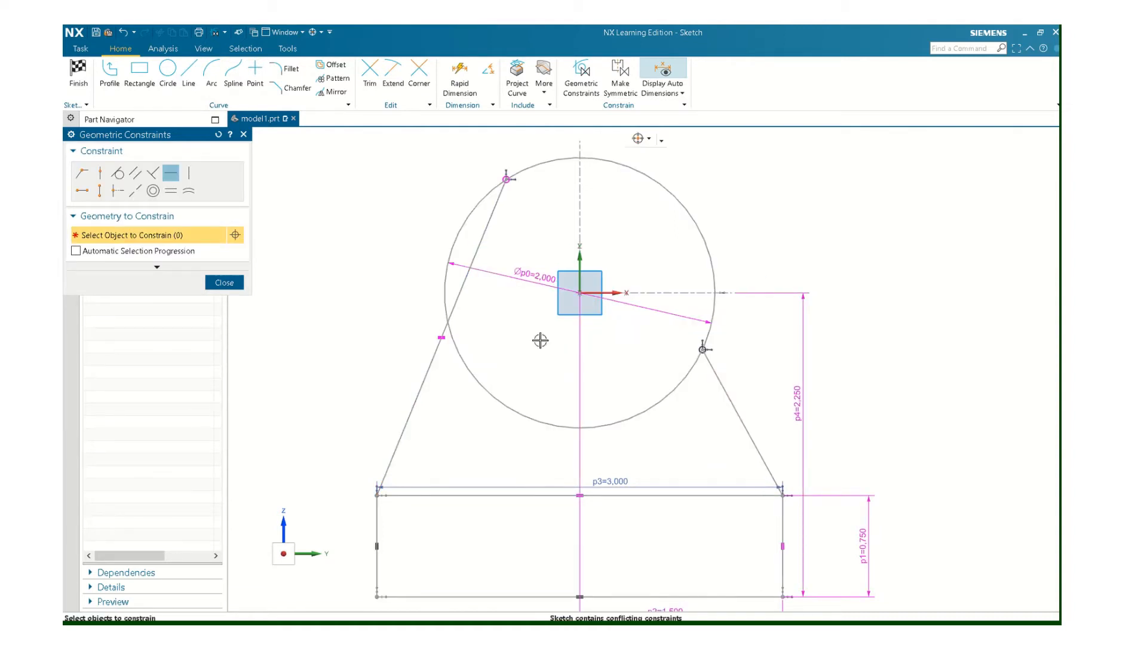
click(223, 284)
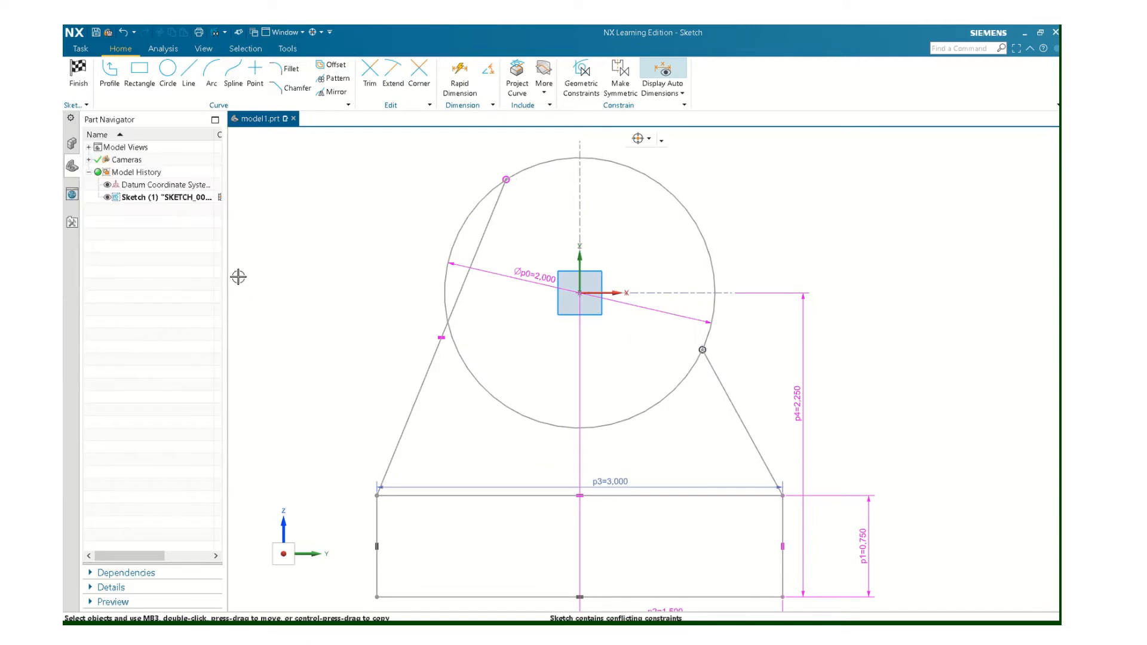
click(124, 33)
Step: Constrain the left slanted line tangent to the circle
click(581, 72)
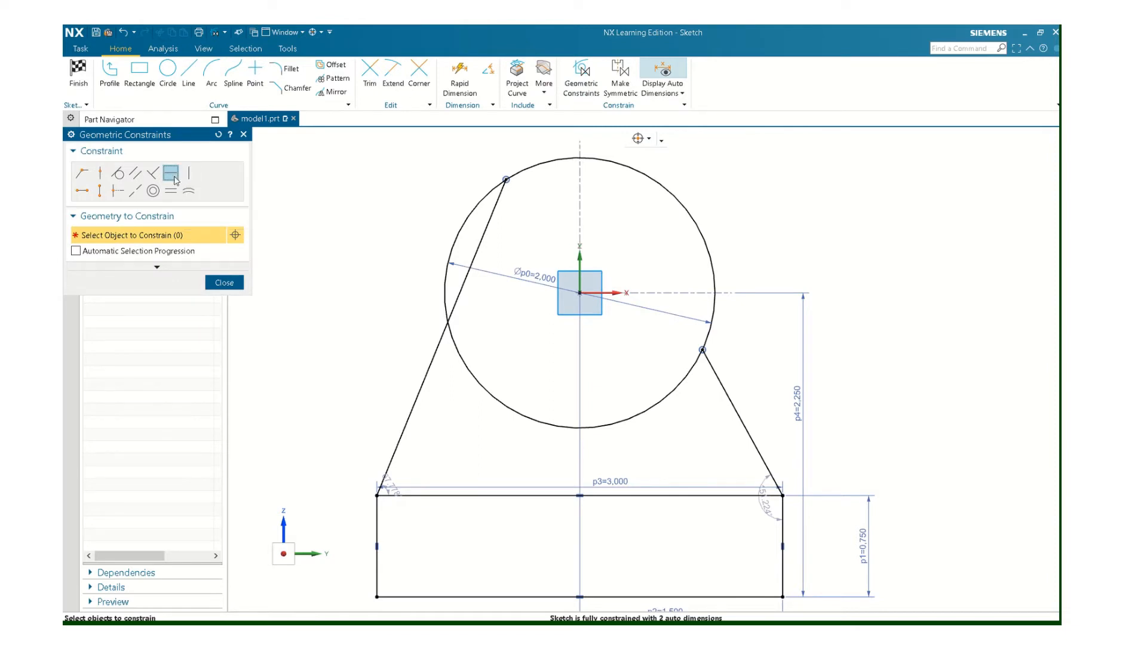
click(117, 174)
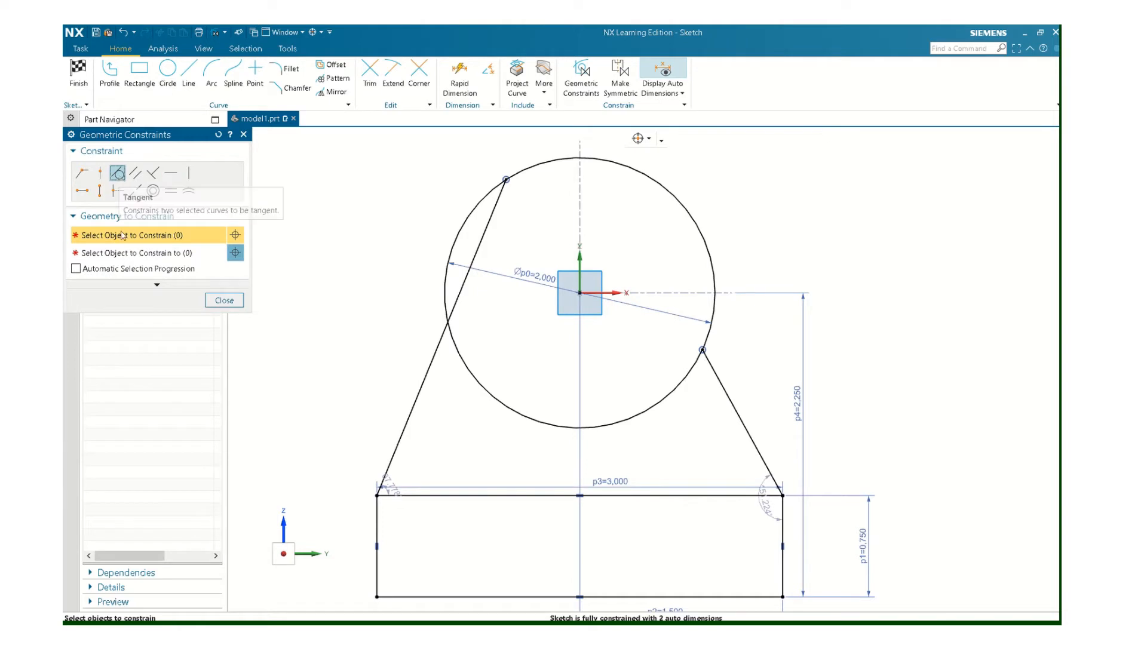
click(437, 341)
click(112, 254)
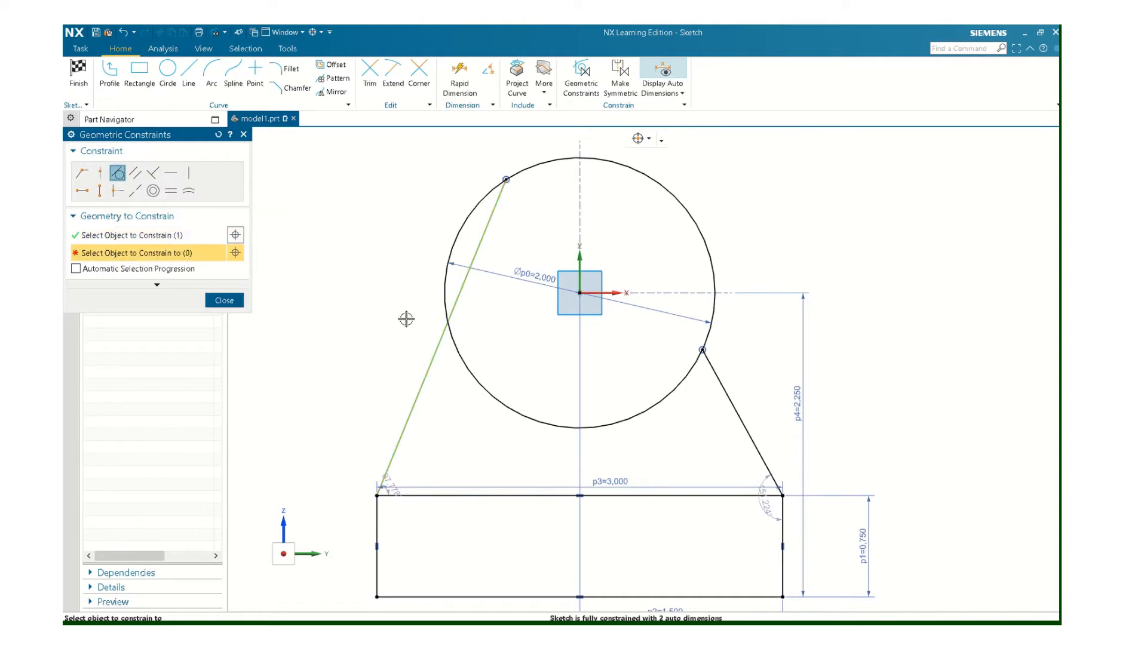
click(442, 298)
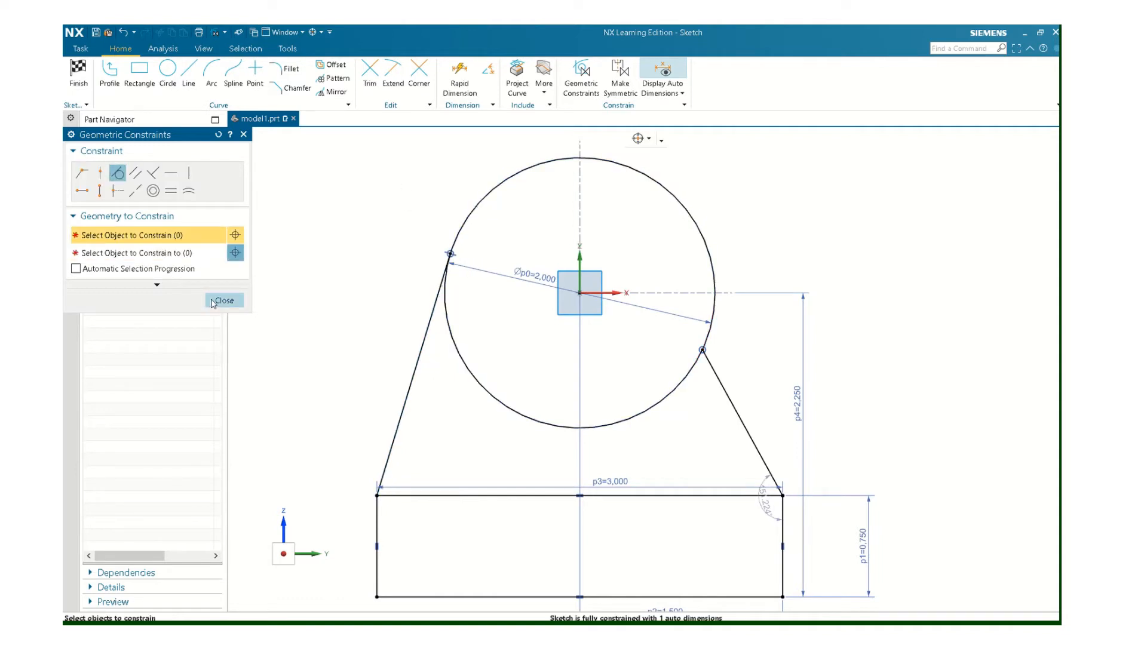
click(747, 418)
click(689, 374)
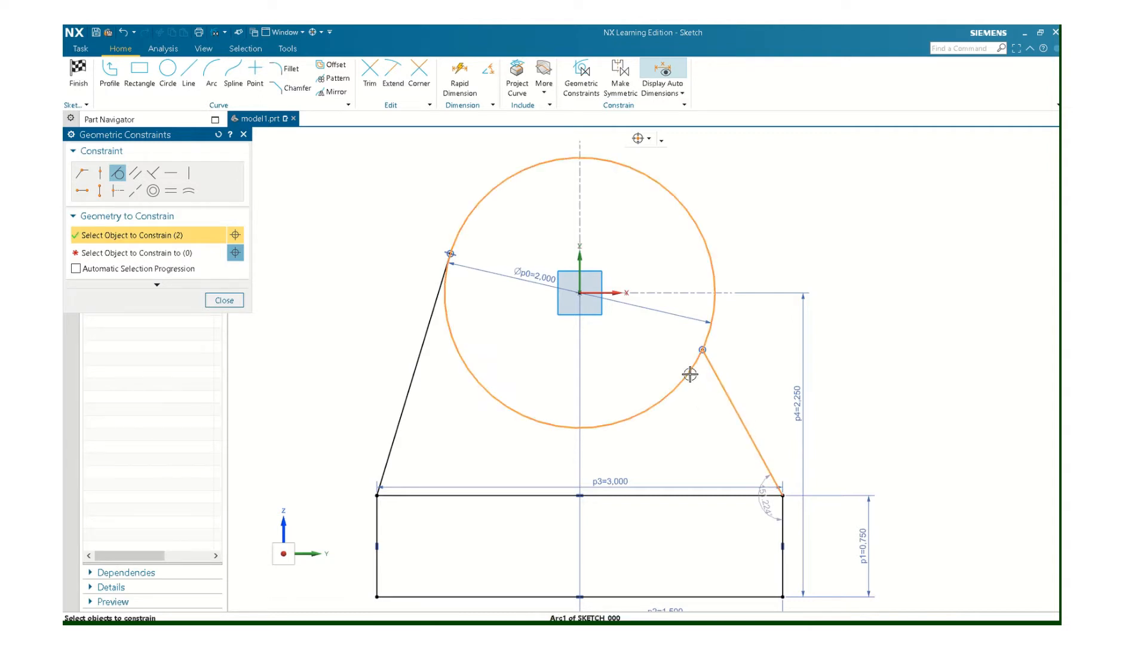
click(118, 175)
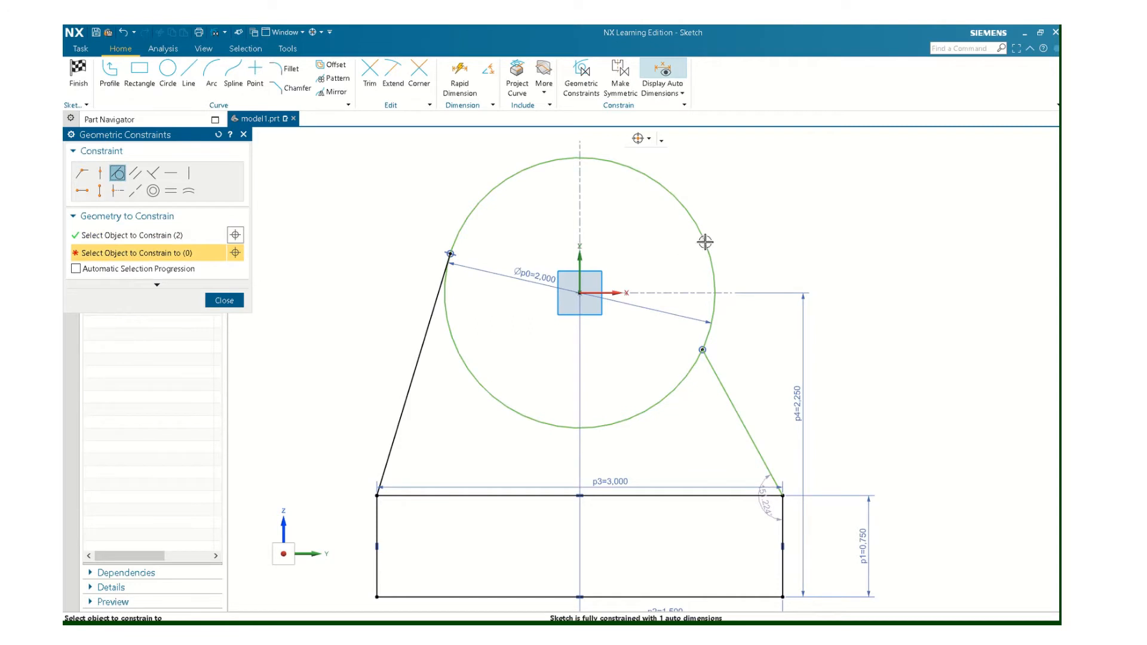
click(222, 301)
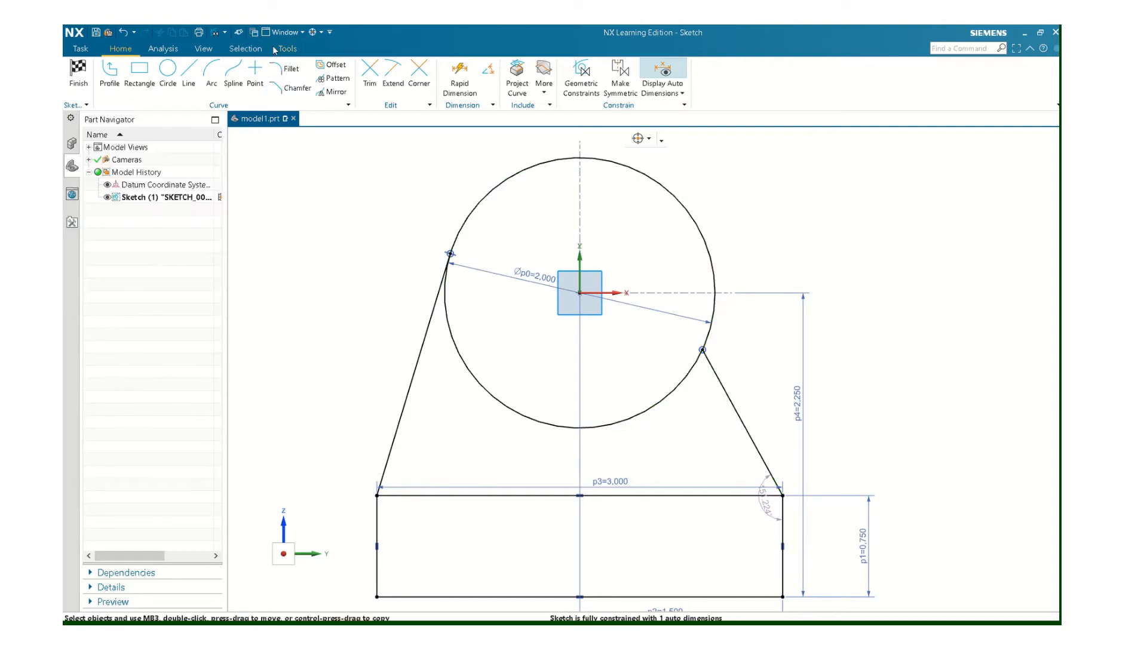
Step: Constrain the right slanted line tangent to the circle
click(581, 75)
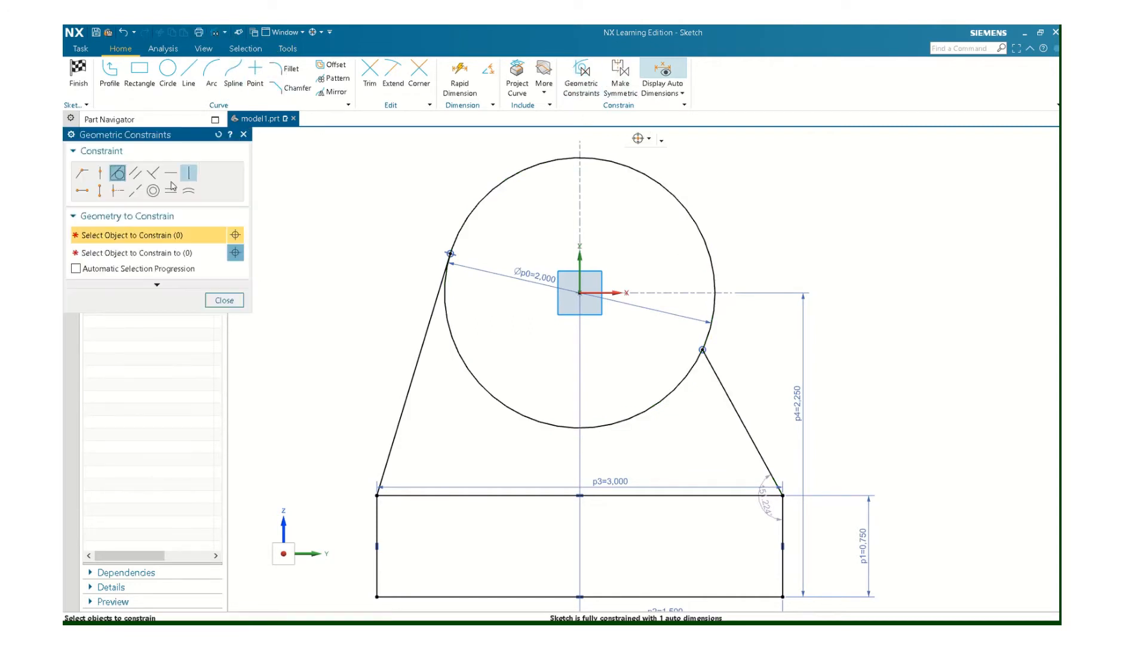
click(736, 408)
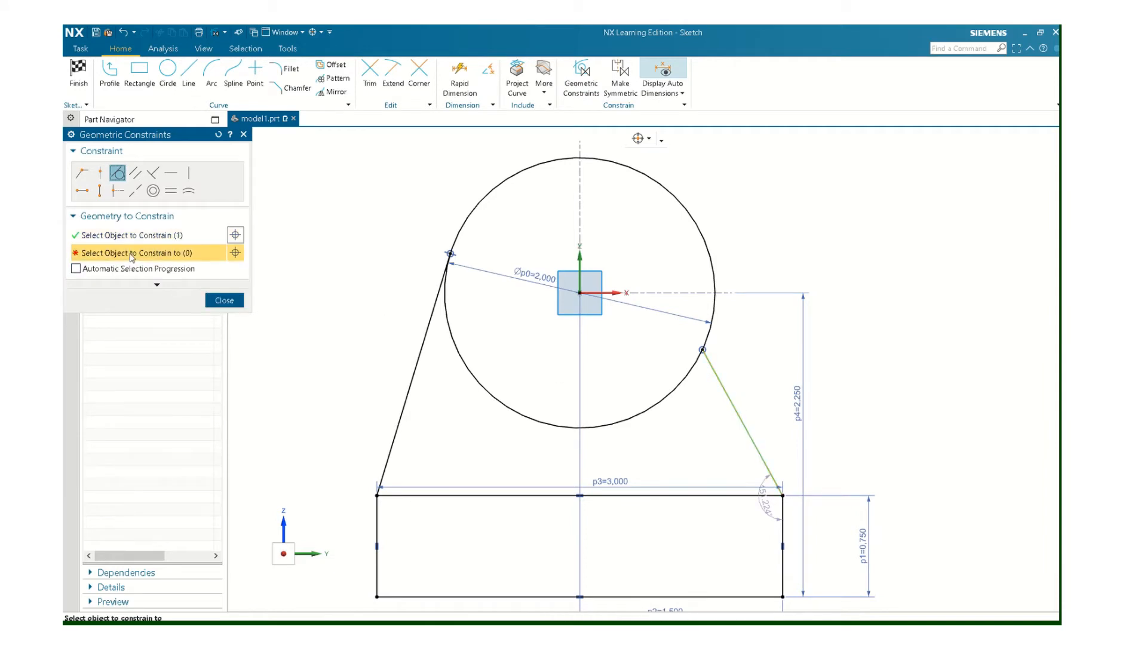
click(655, 182)
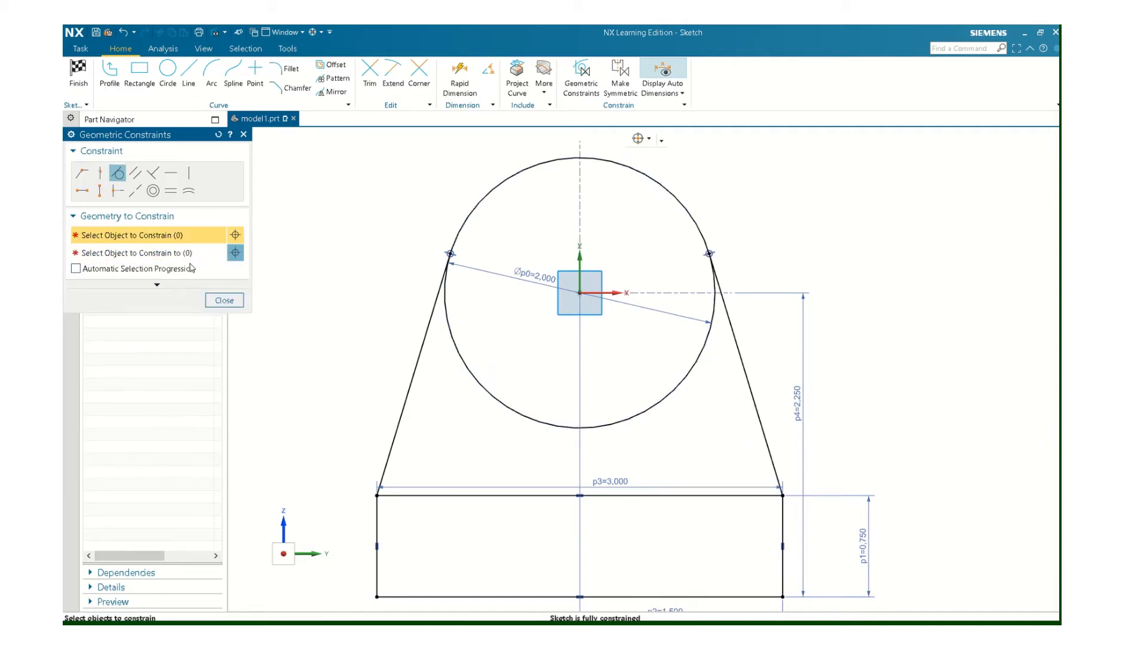
click(224, 301)
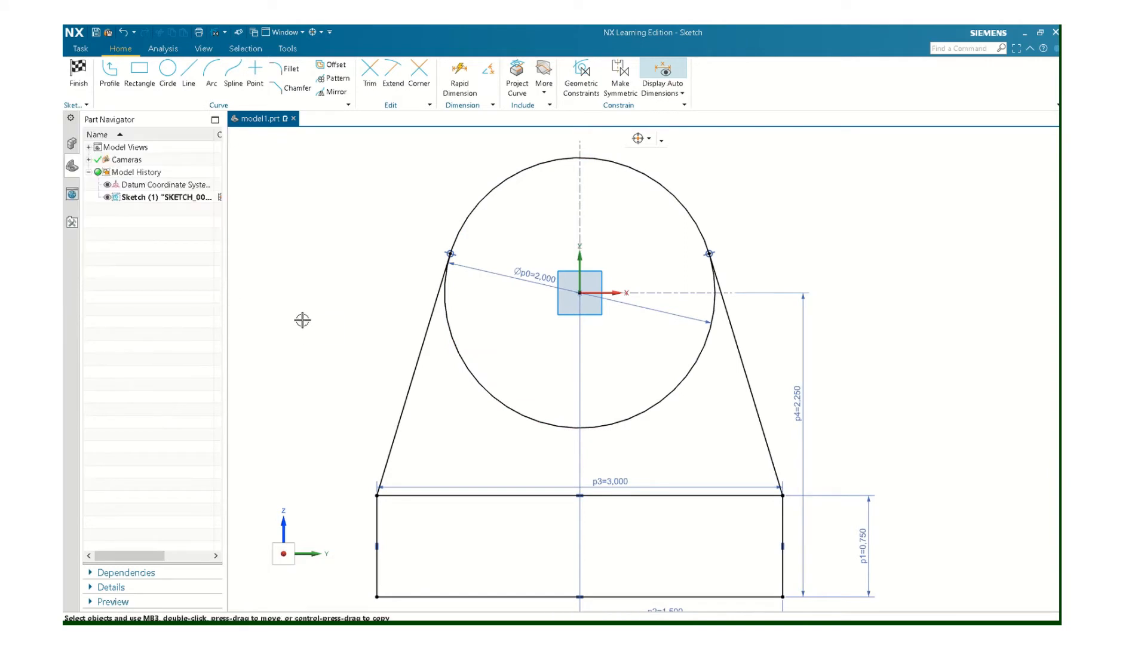
Step: Trim away the circle's lower arc and the rectangle's top edge, leaving a single closed outline
click(370, 75)
drag(514, 508, 513, 512)
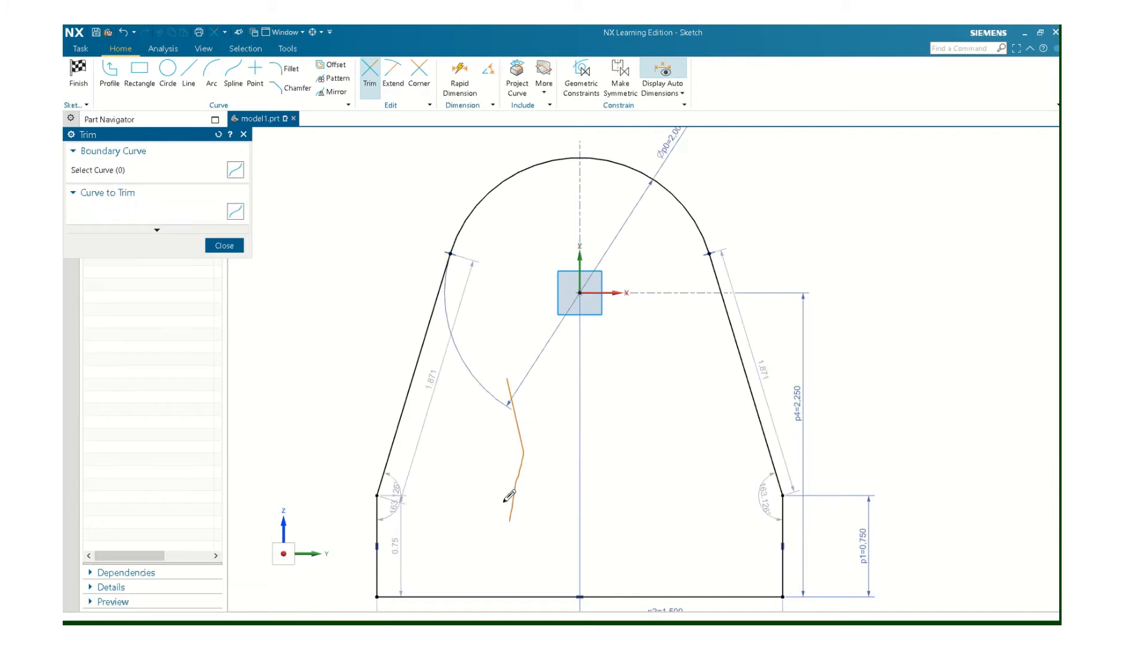
scroll(594, 397, down, 3)
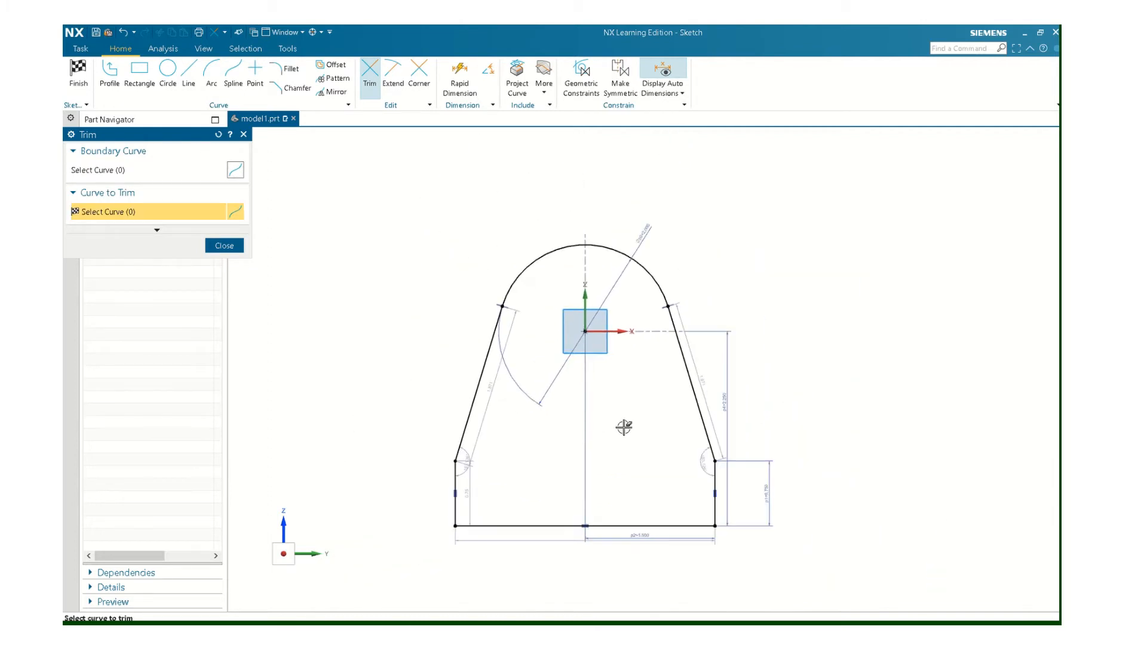
click(224, 246)
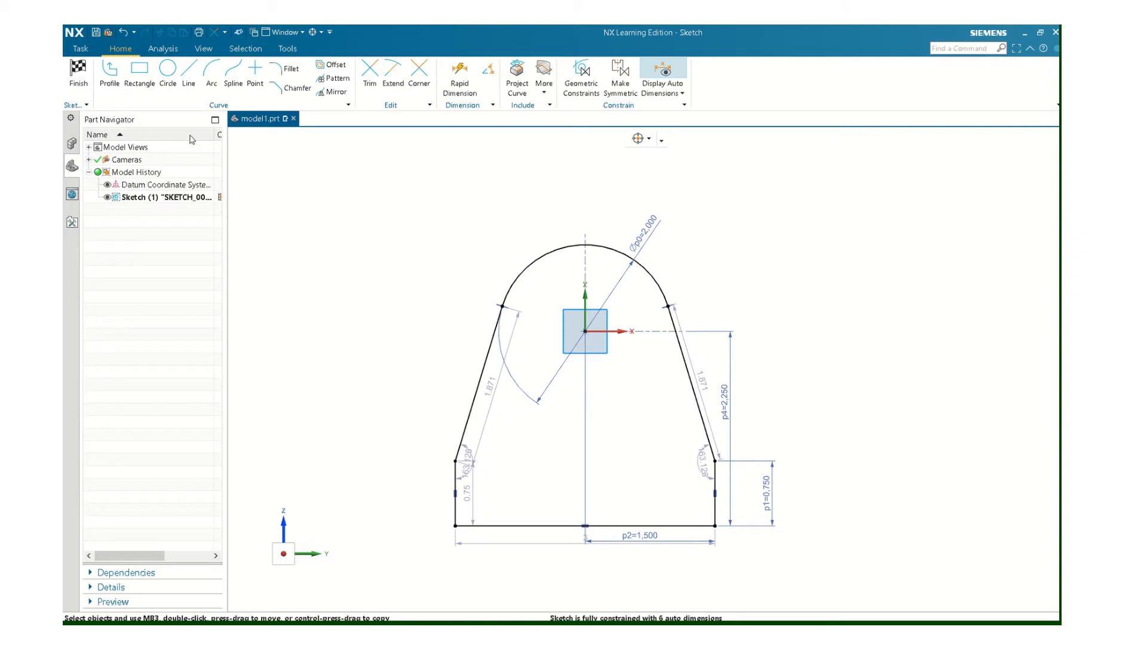
Step: Finish the profile sketch and hide the datum coordinate system
click(79, 74)
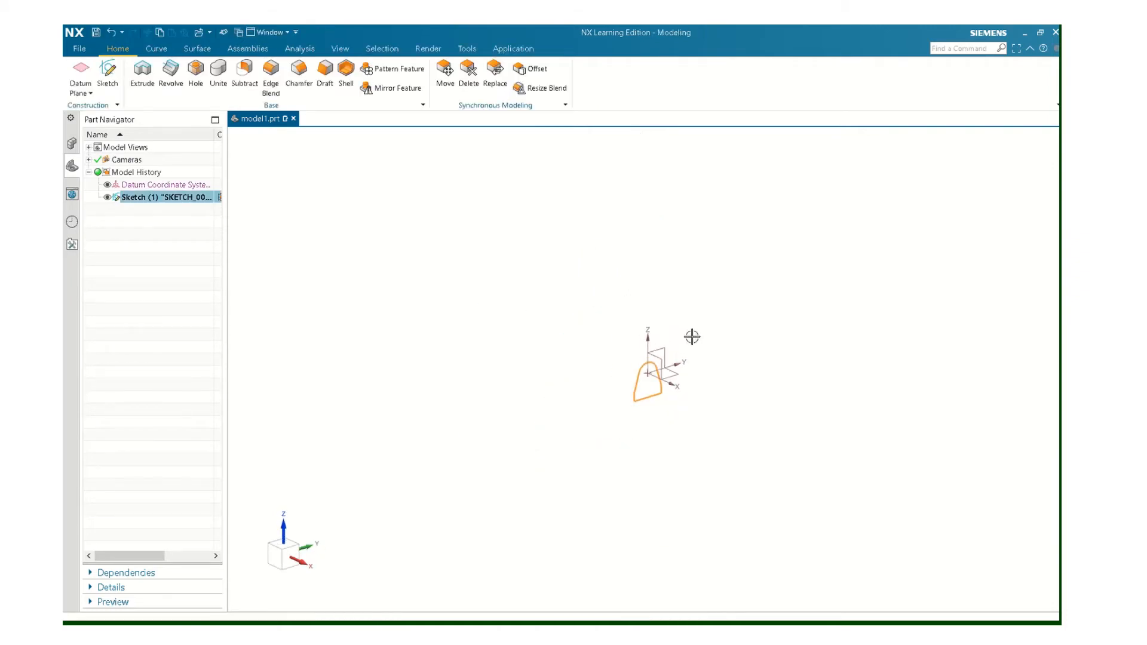
scroll(599, 427, up, 4)
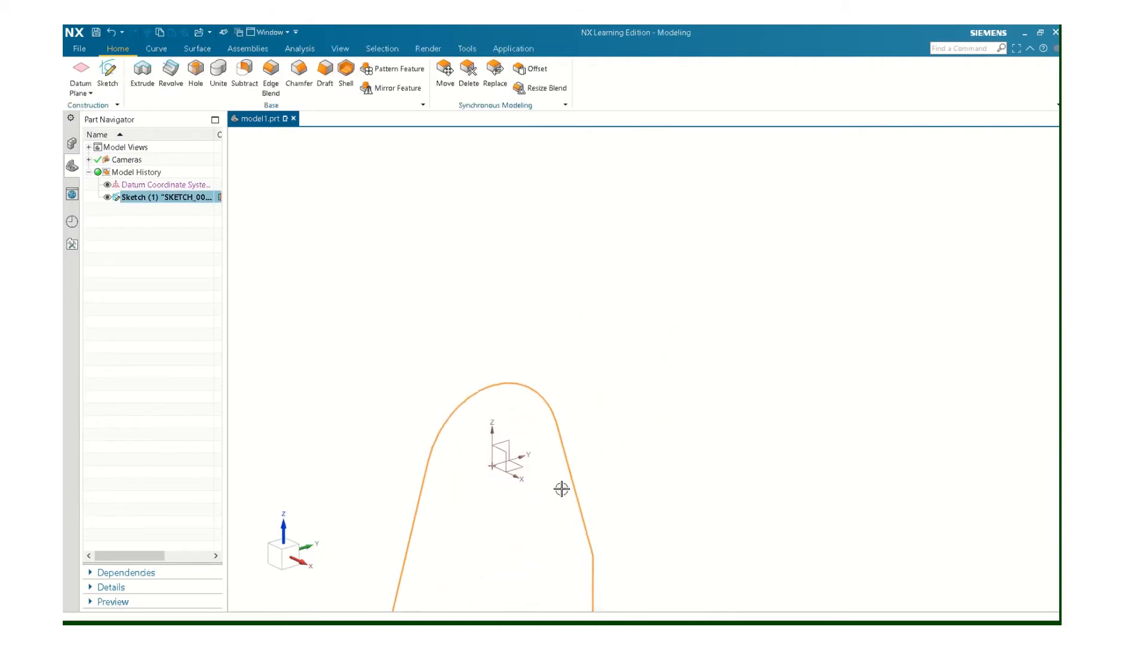
shift+middle_drag(563, 440, 624, 258)
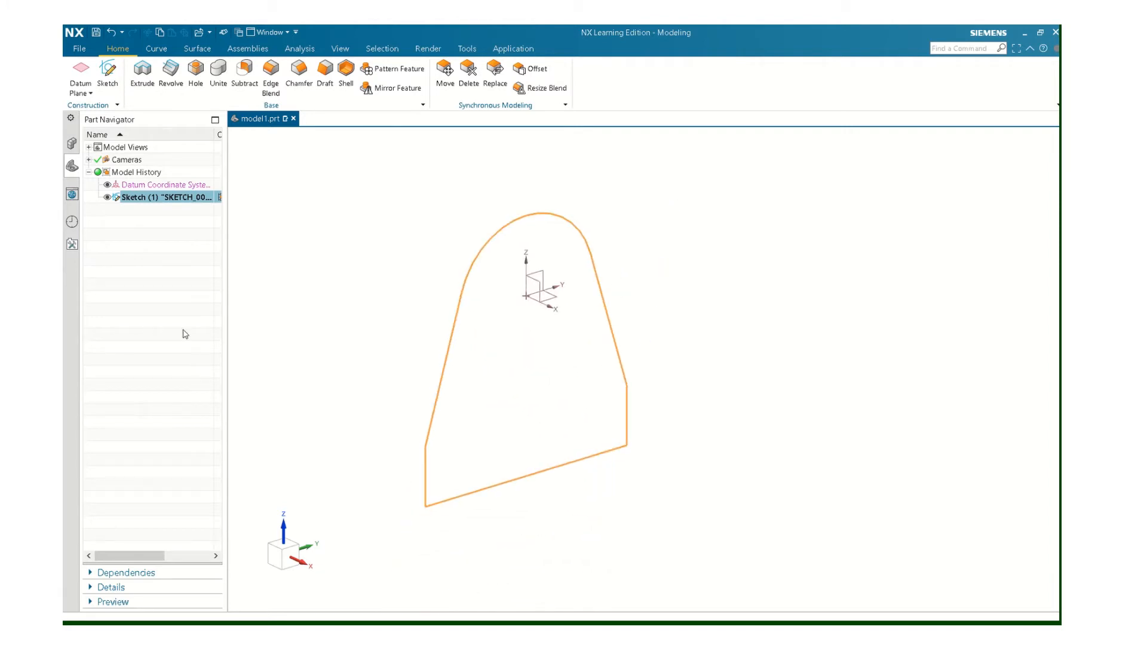
right_click(152, 187)
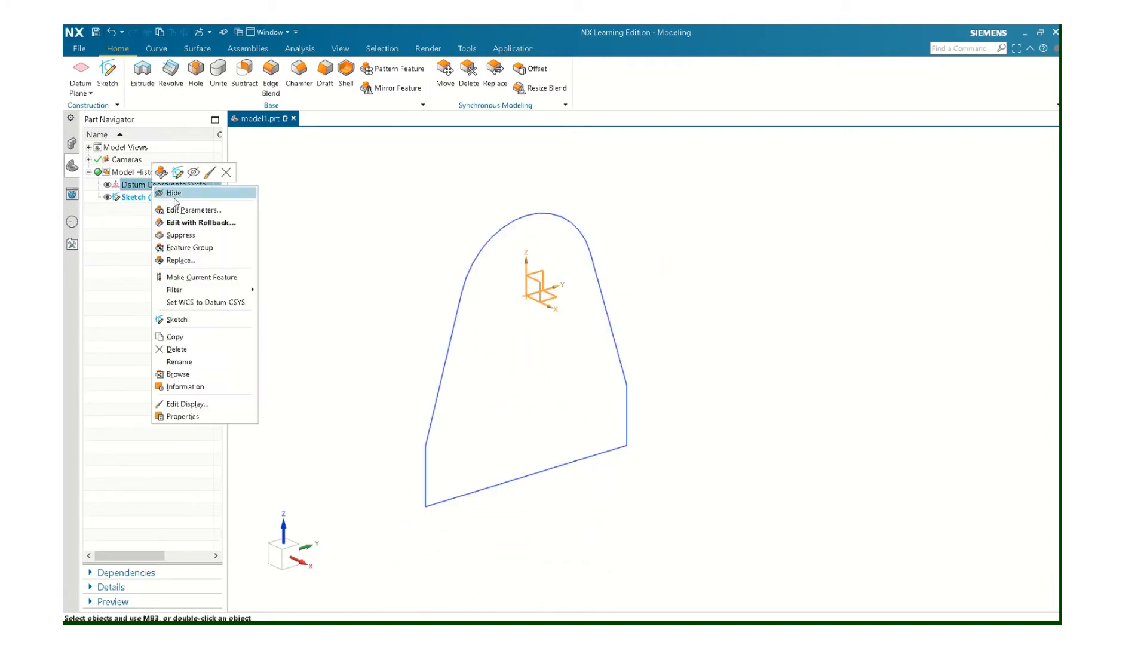
click(173, 195)
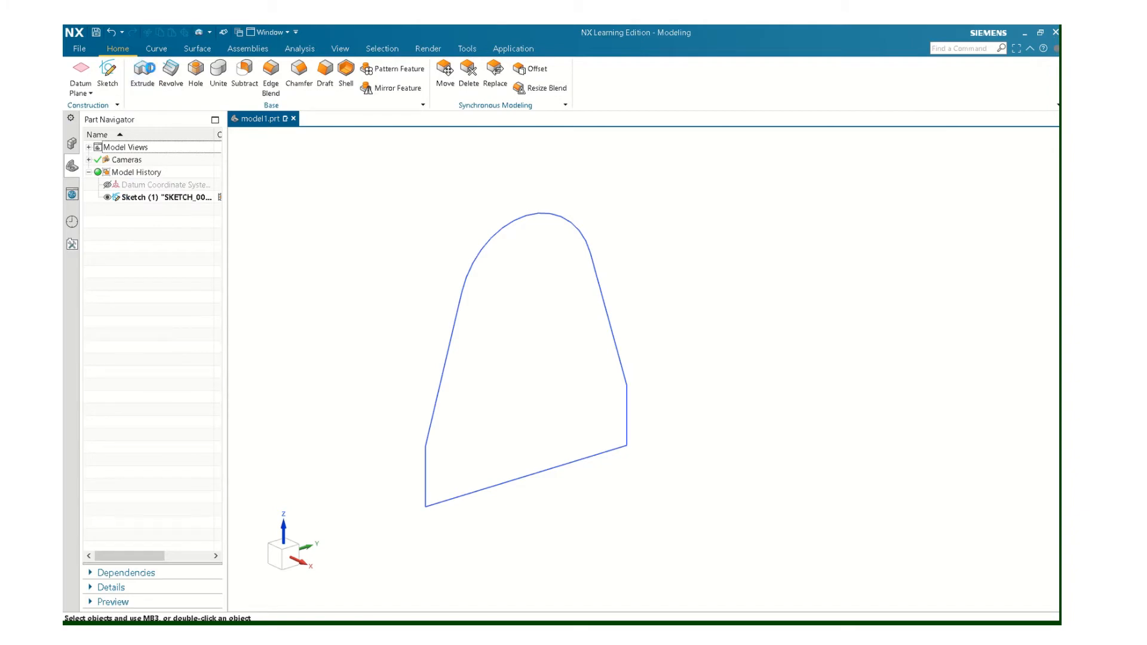
Step: Extrude the closed profile using a Symmetric Value end limit with a distance of 0.75 in
click(143, 73)
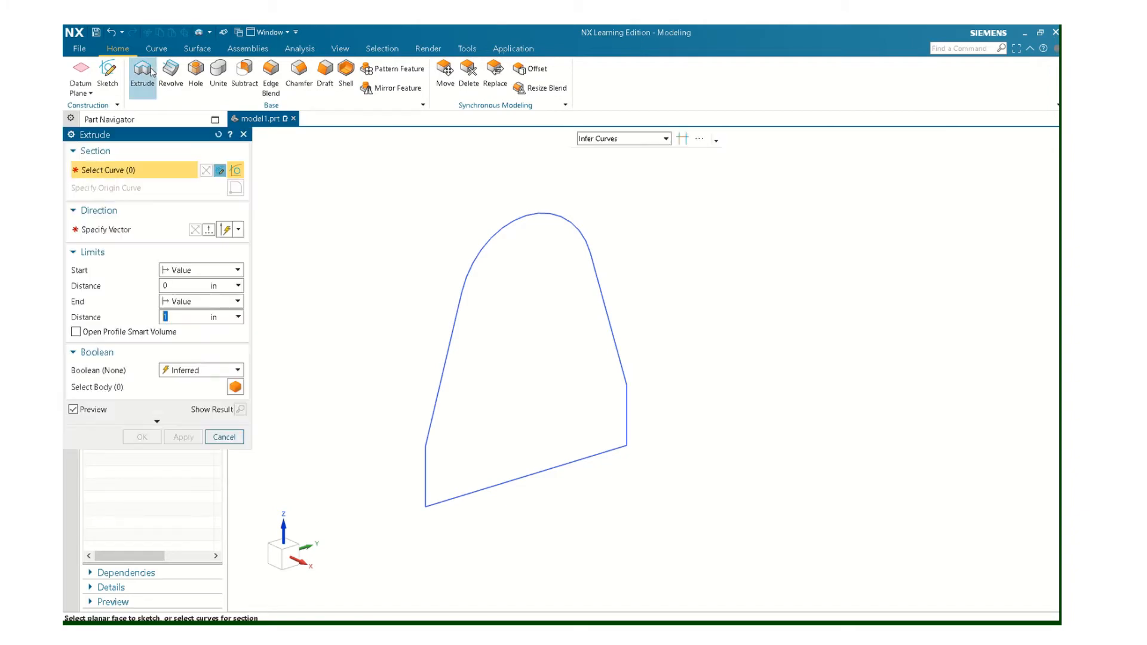
click(454, 316)
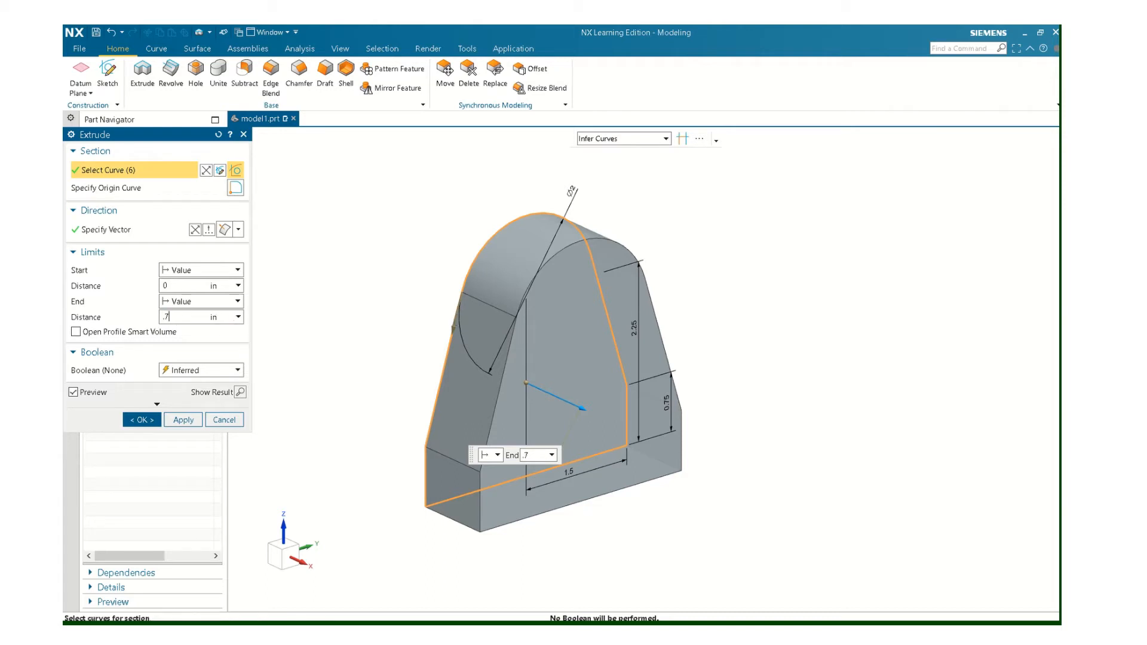
click(237, 301)
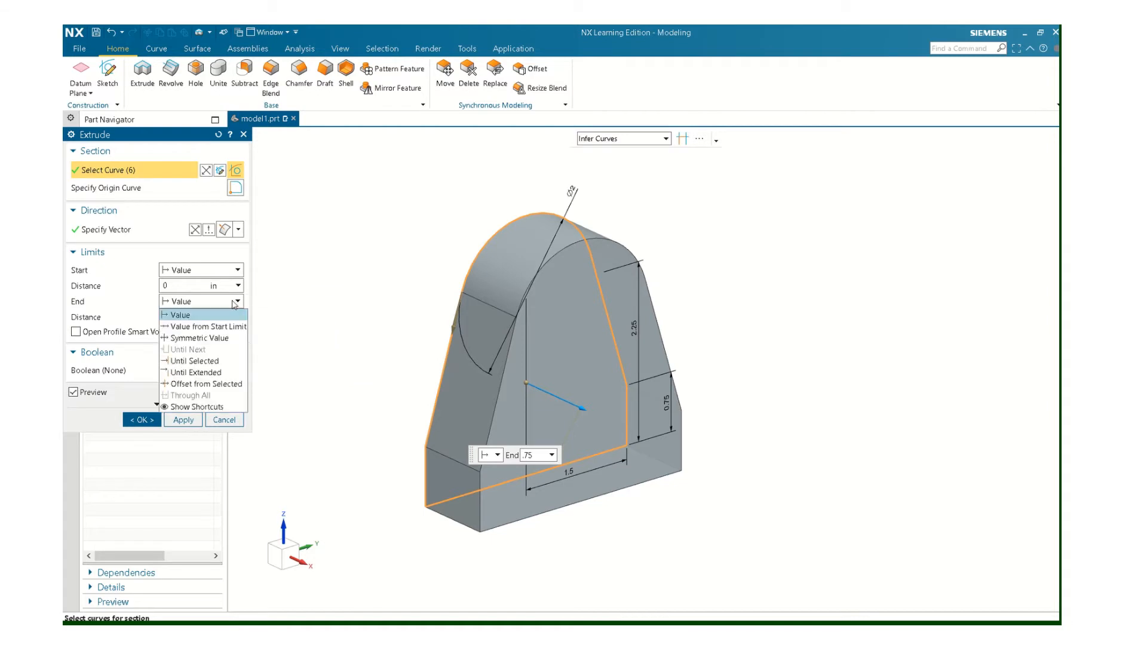
click(199, 338)
click(156, 389)
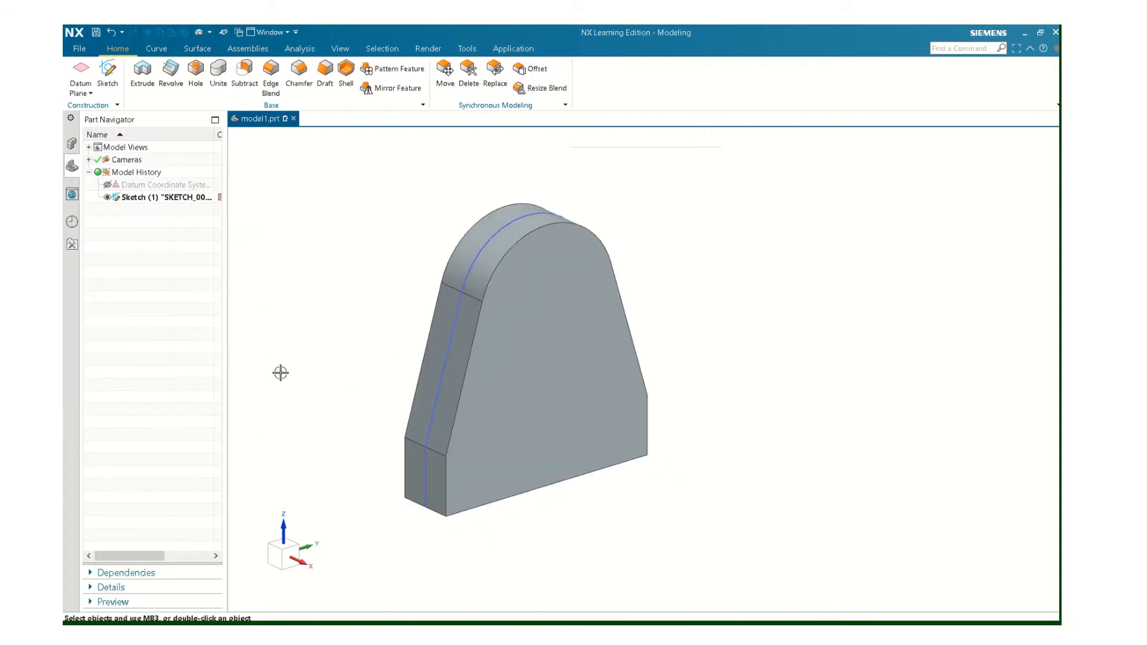
Step: Hide the profile sketch and create a new sketch on the large front face of the extruded body
right_click(141, 202)
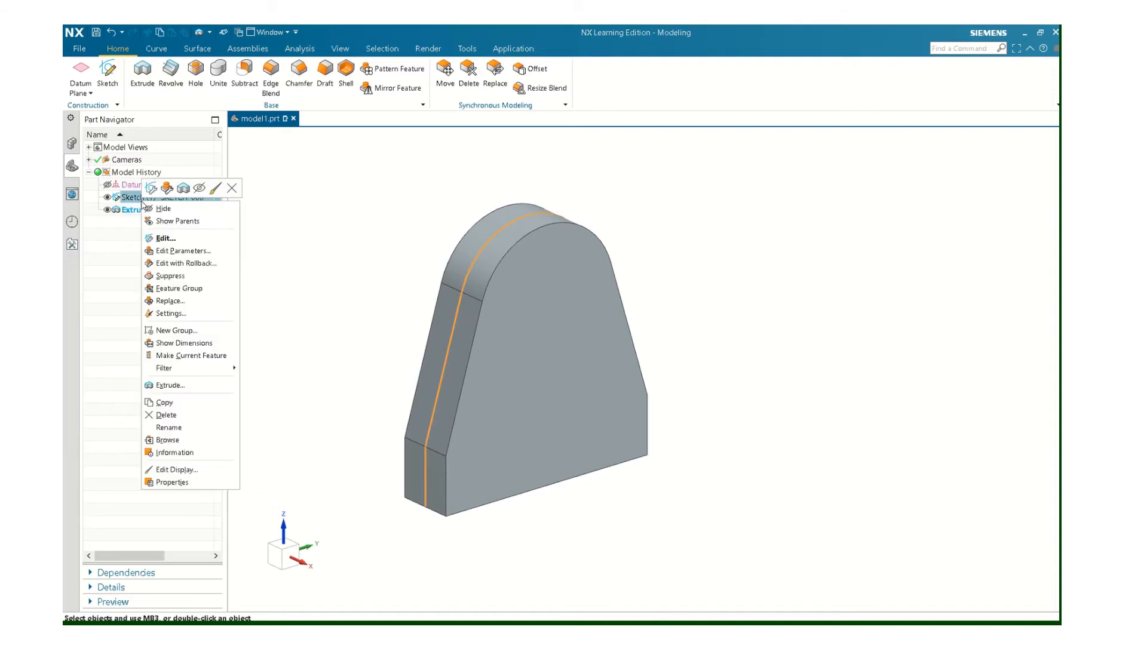
click(156, 209)
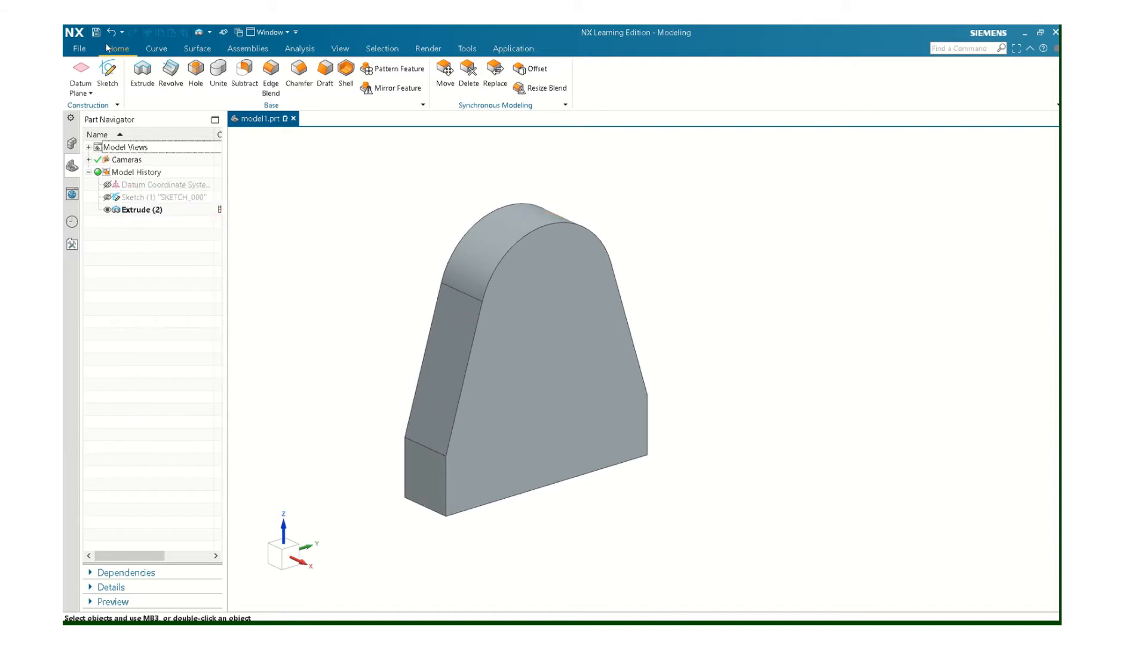
click(107, 76)
click(485, 466)
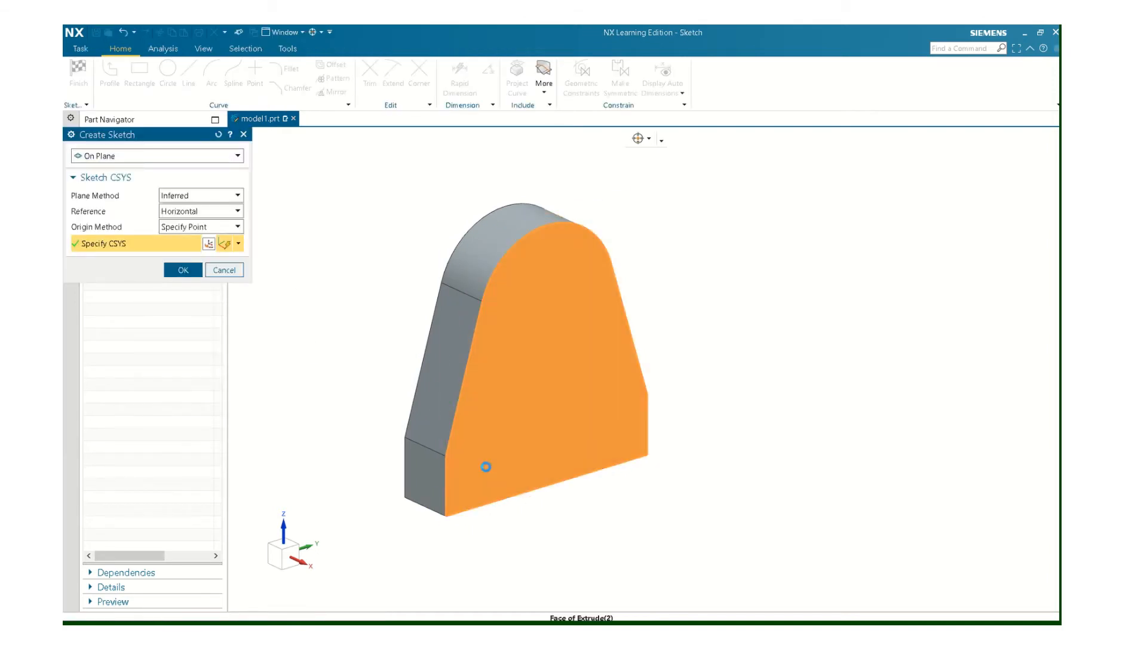
click(183, 270)
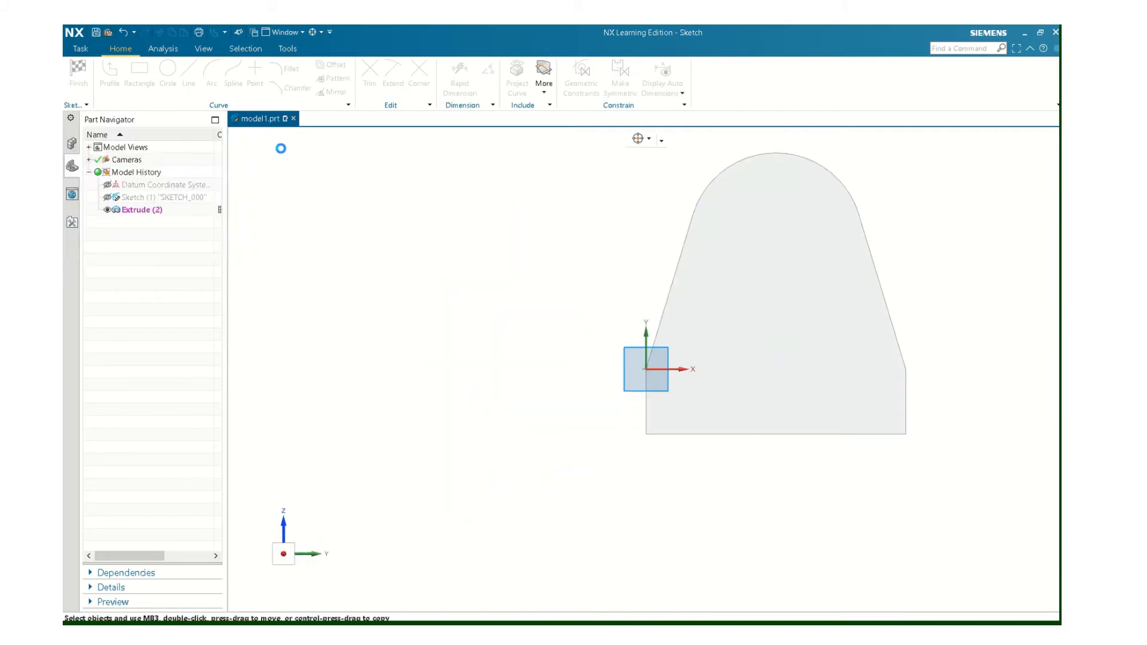
Step: Draw a rectangle over the lower block of the face, from its bottom corner to the diagonally opposite shoulder point
click(139, 74)
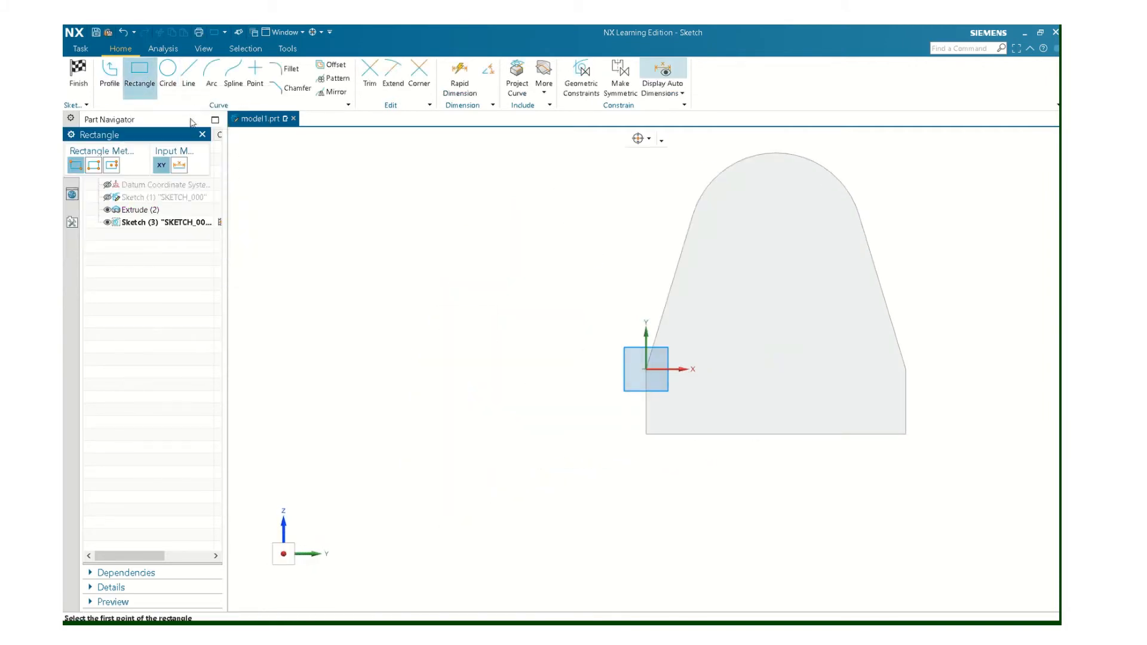
click(645, 434)
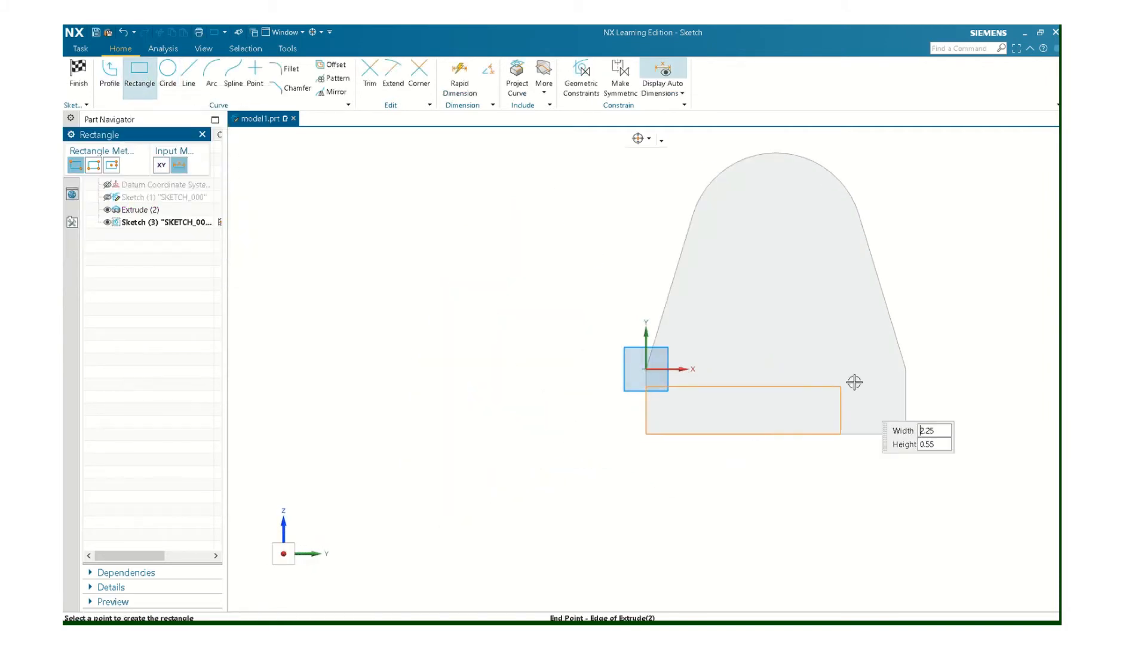
click(905, 369)
key(Escape)
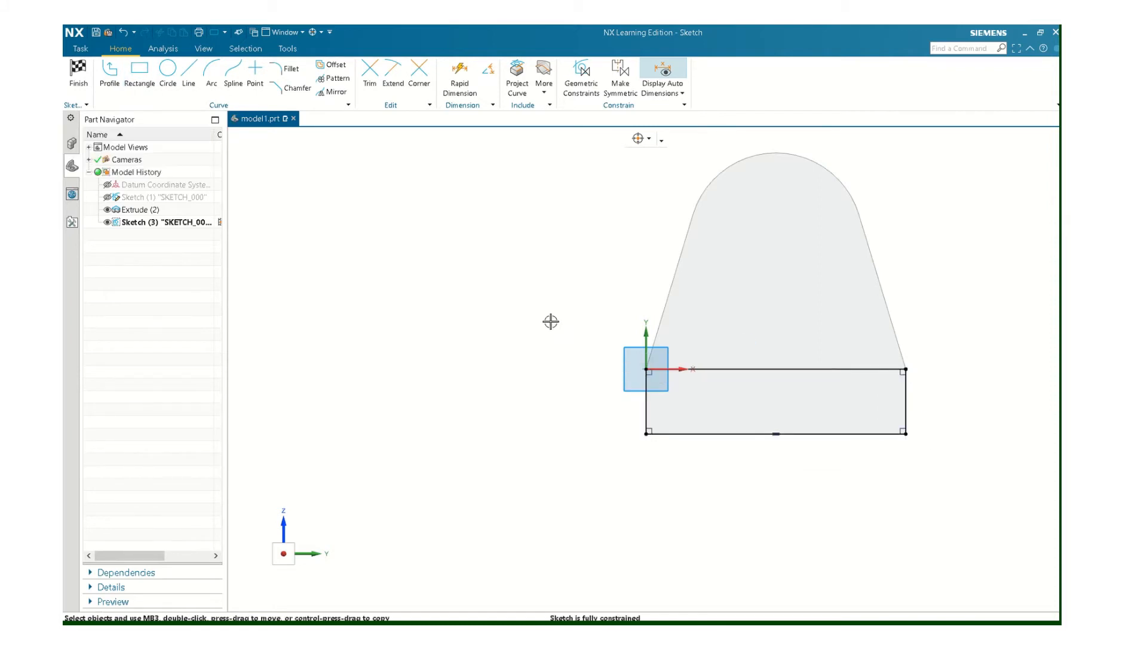
Step: Finish the rectangle sketch and extrude it outward 1.5 in, united with the existing body
click(77, 80)
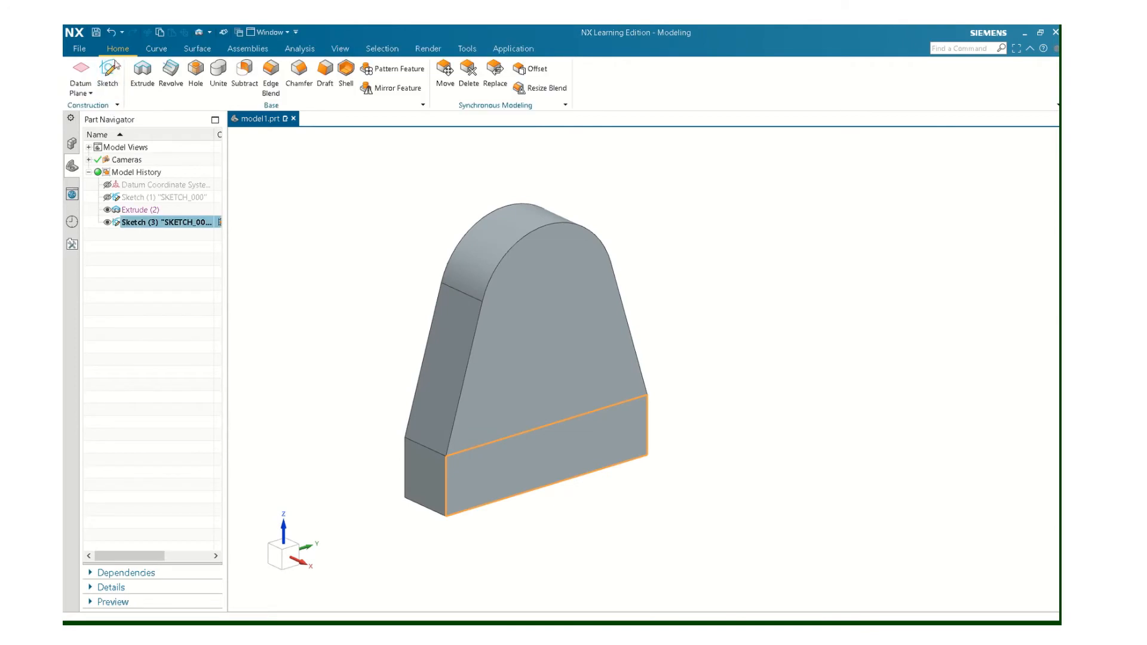
click(143, 71)
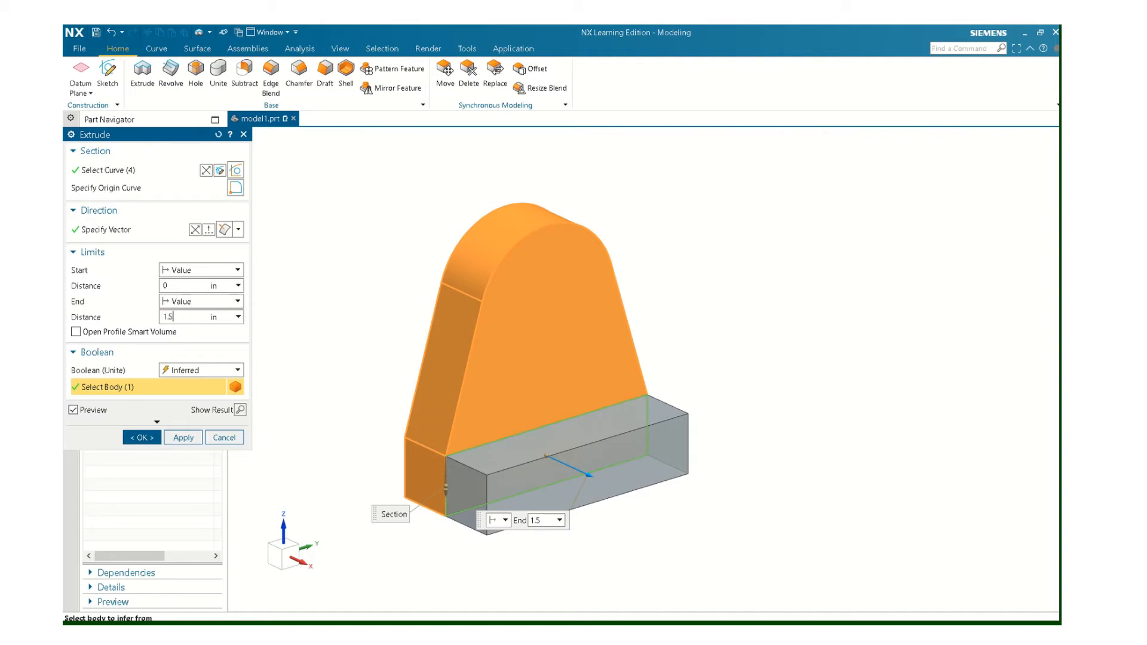
click(148, 438)
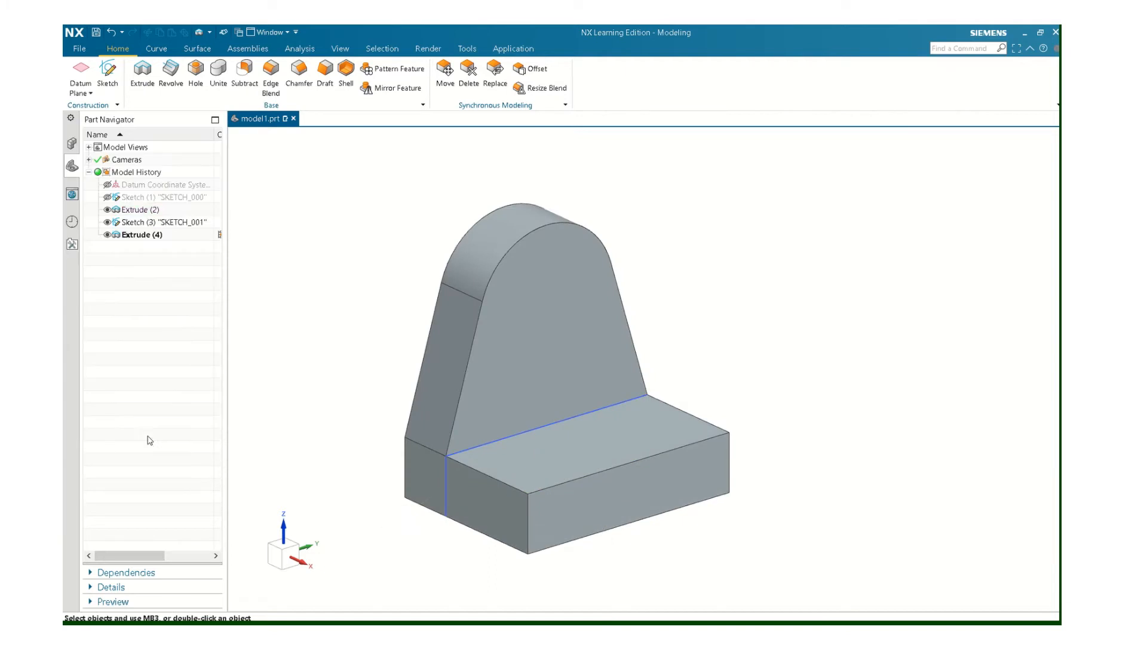
Step: Create a new sketch on the front face of the upright, round-topped portion
click(150, 72)
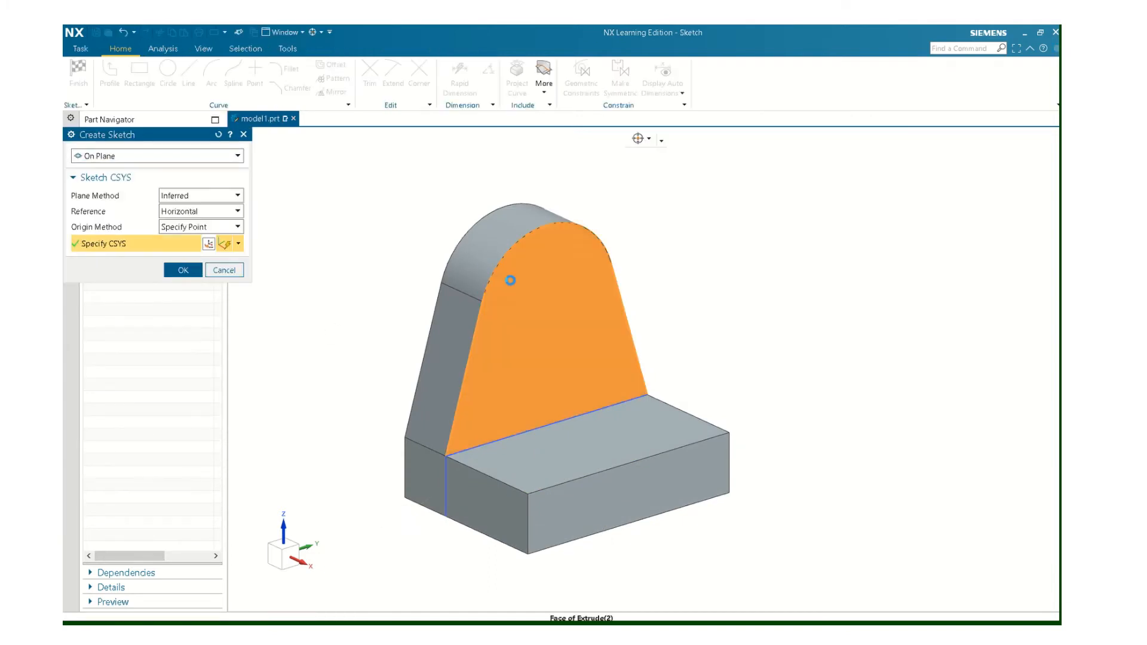
click(525, 298)
click(181, 270)
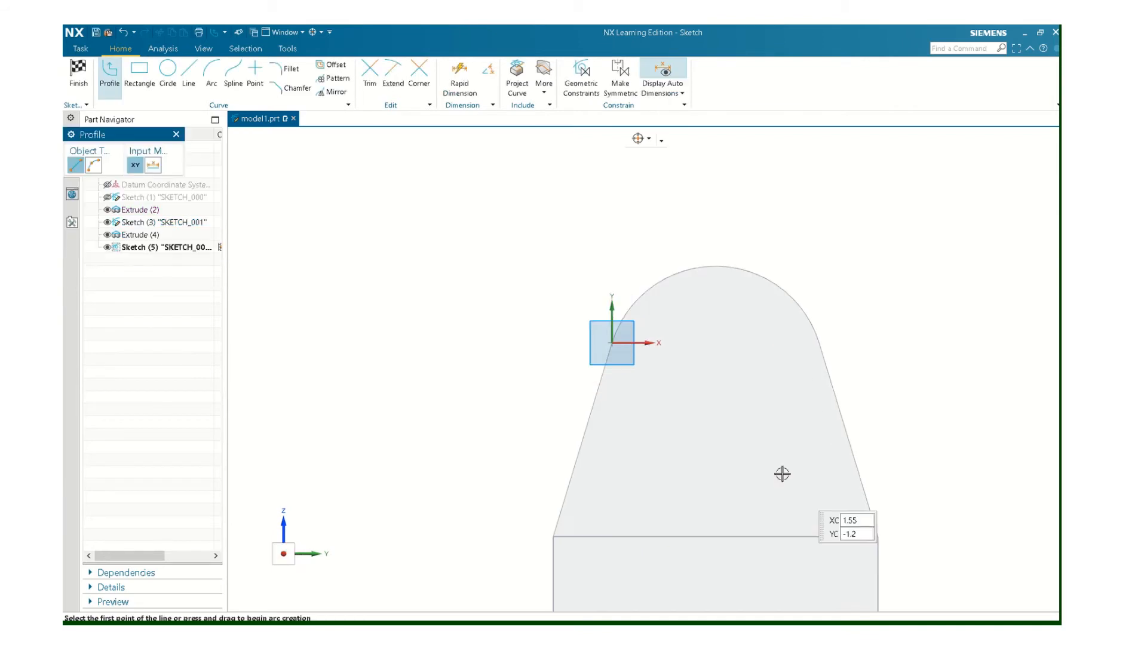
click(167, 71)
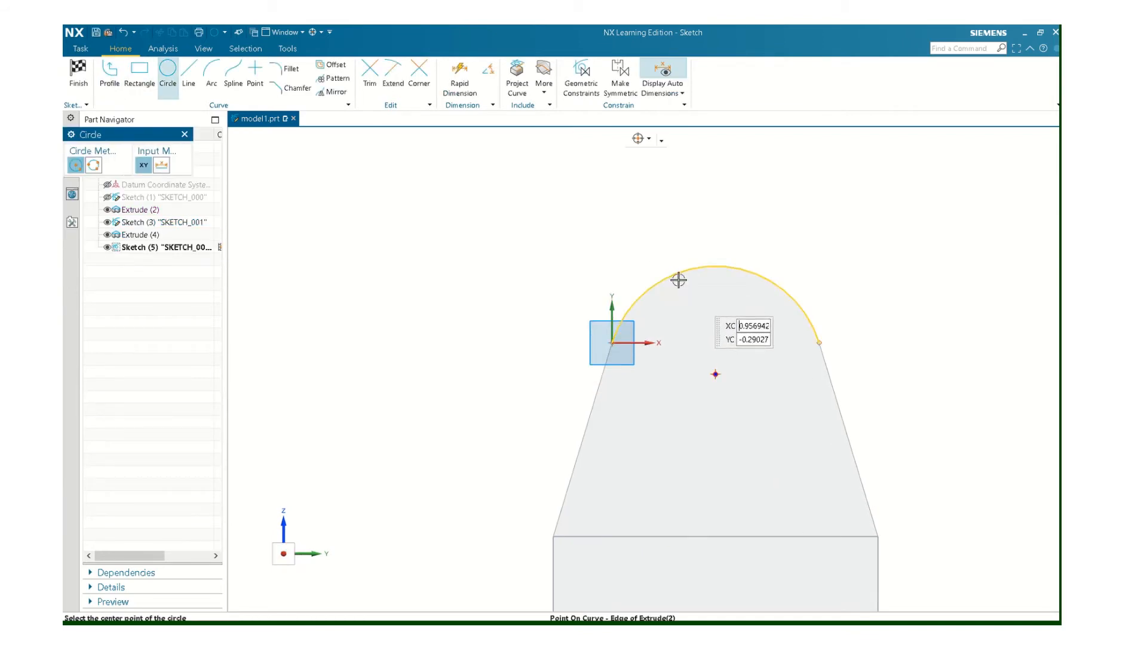
click(714, 375)
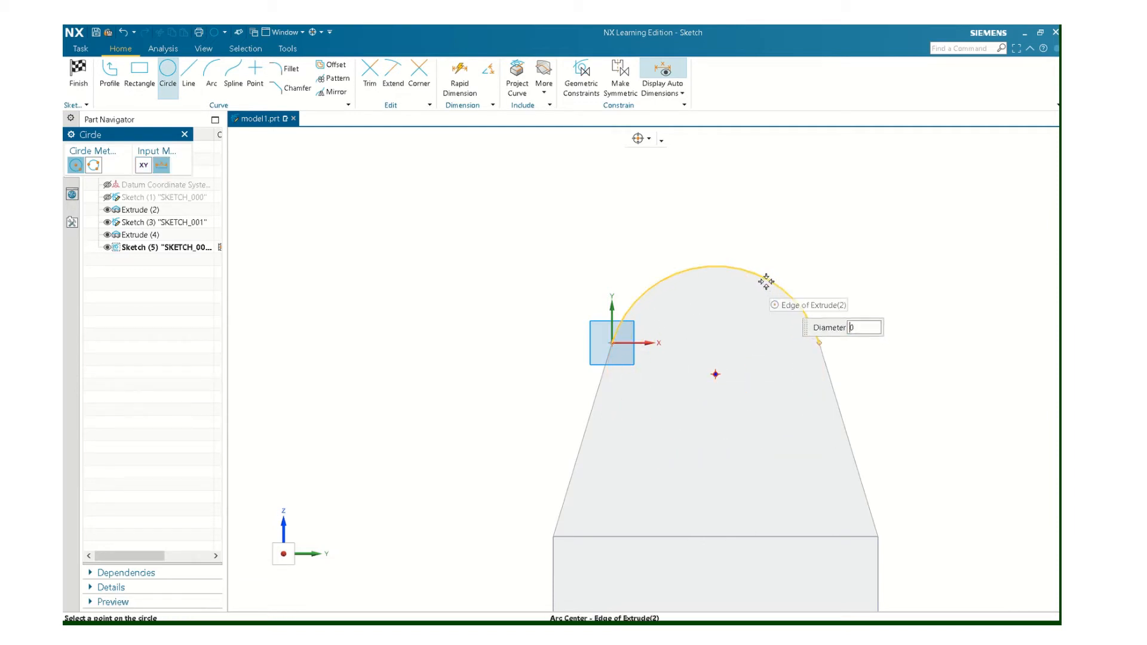
key(Escape)
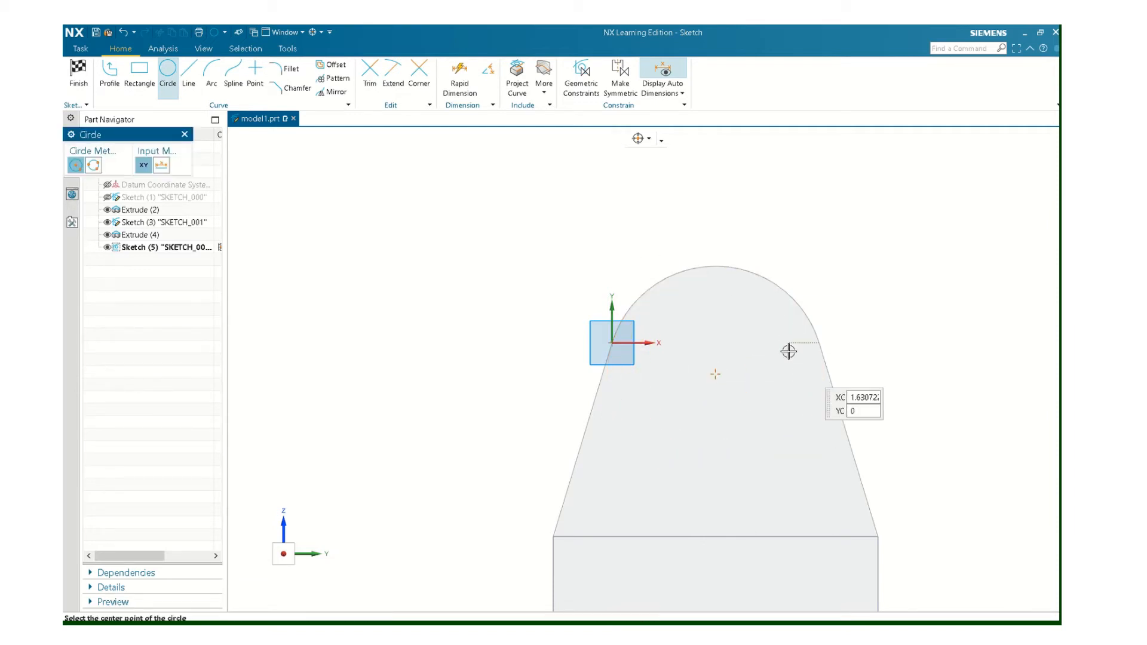
key(Escape)
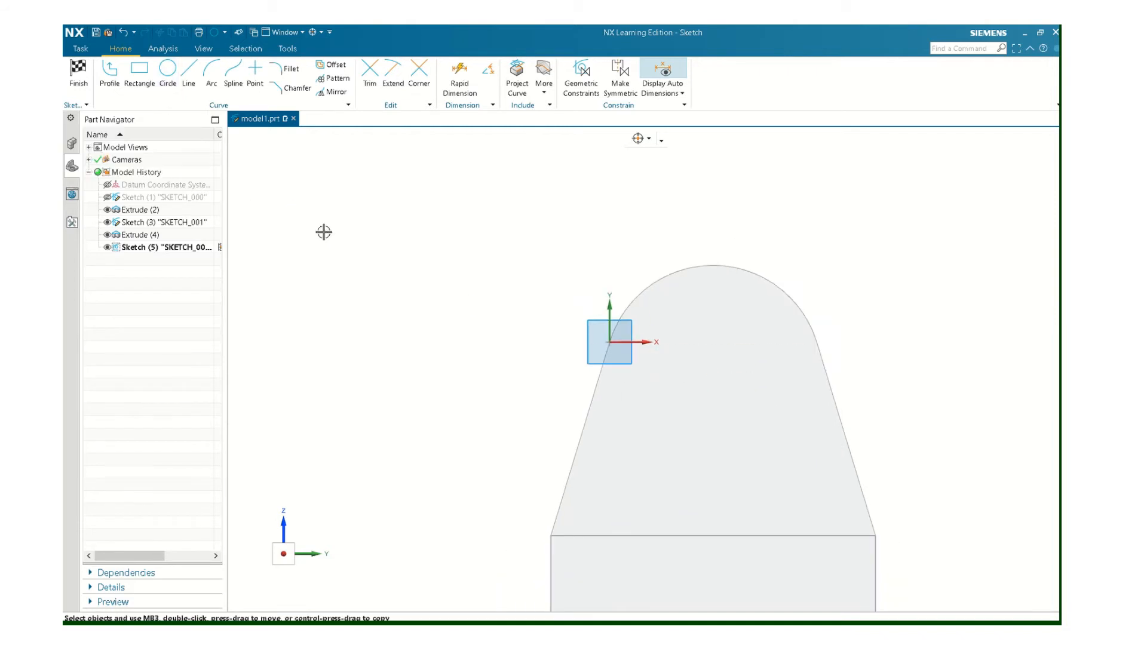
Step: Draw a 2 in diameter circle centered on the rounded top's arc center and coinciding with its edge
scroll(878, 495, down, 1)
shift+middle_drag(779, 440, 627, 360)
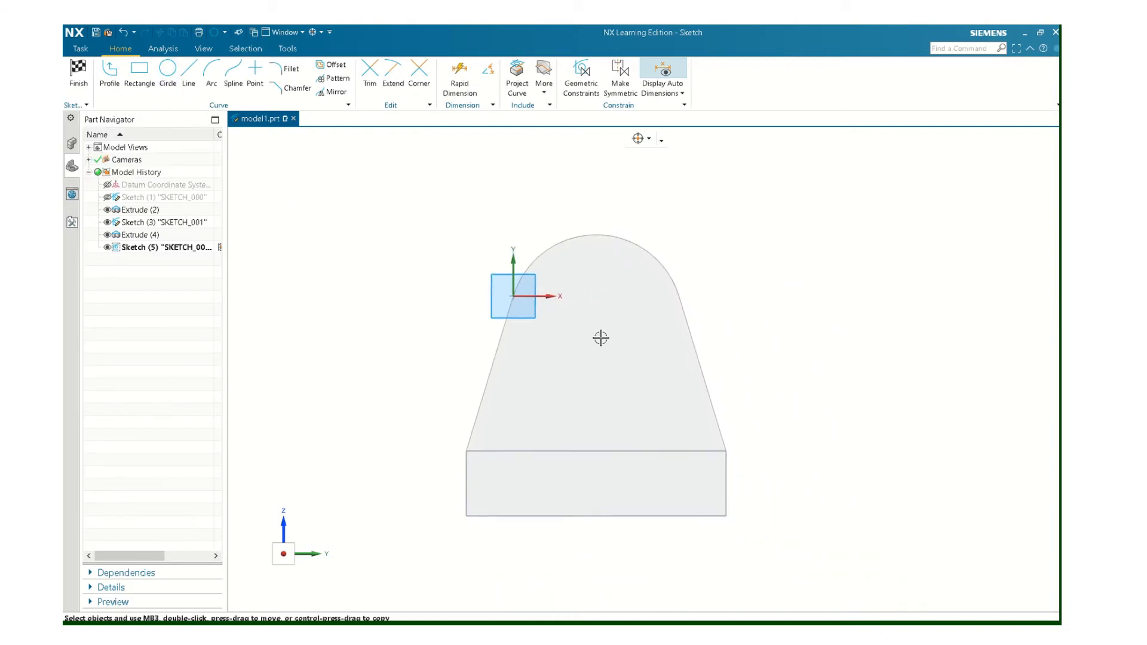
click(168, 74)
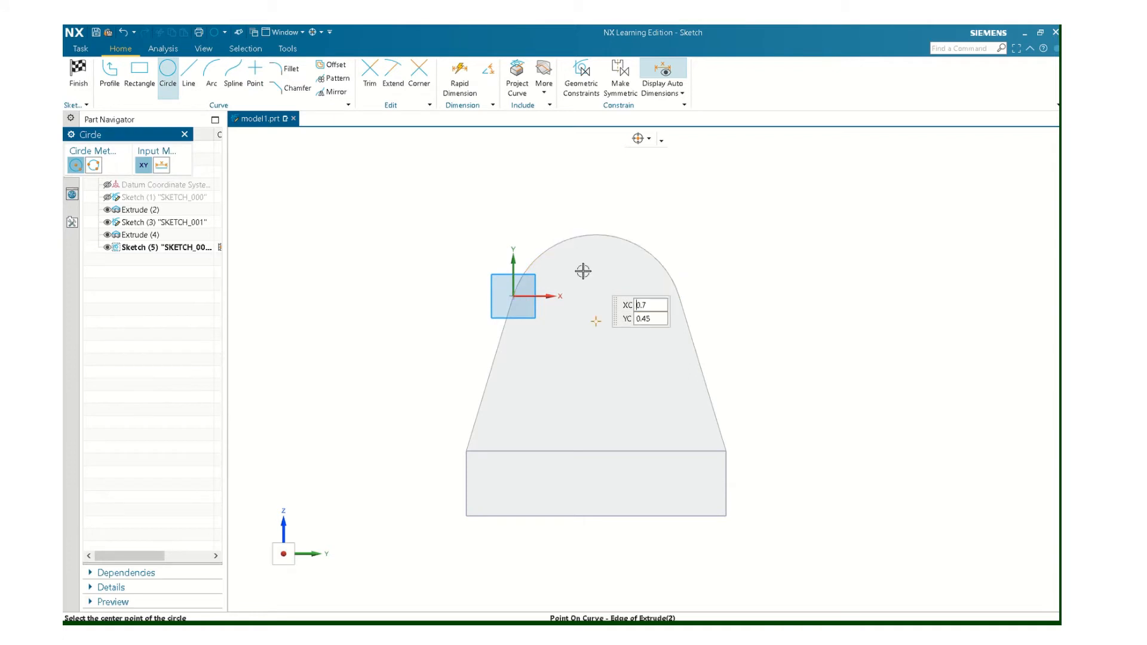
click(595, 321)
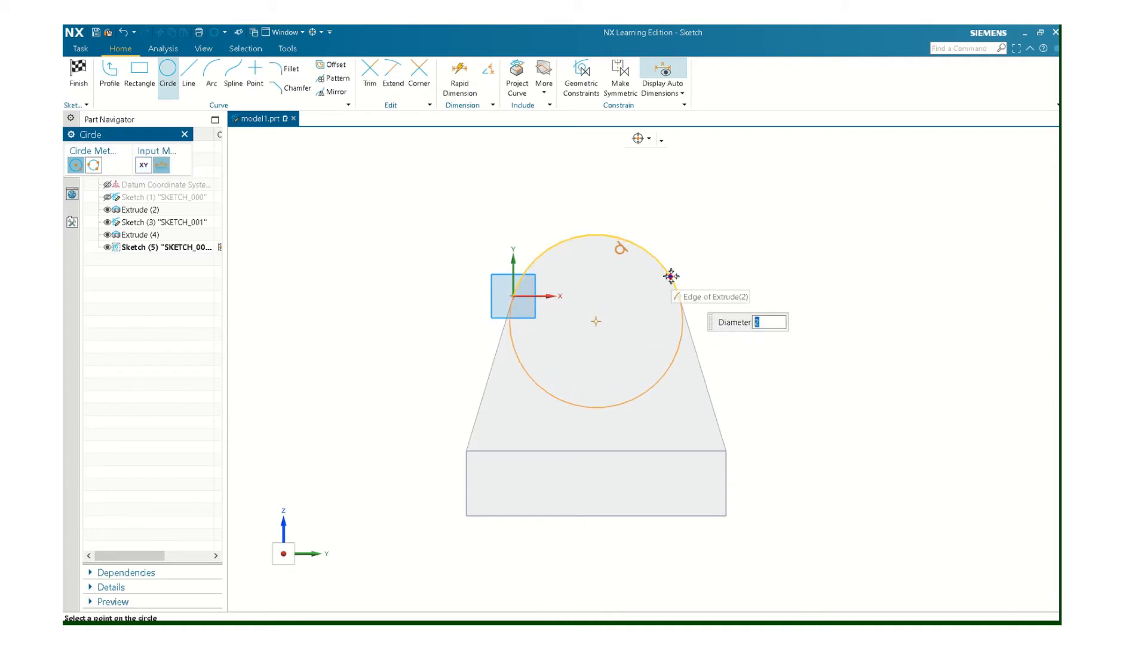
click(670, 277)
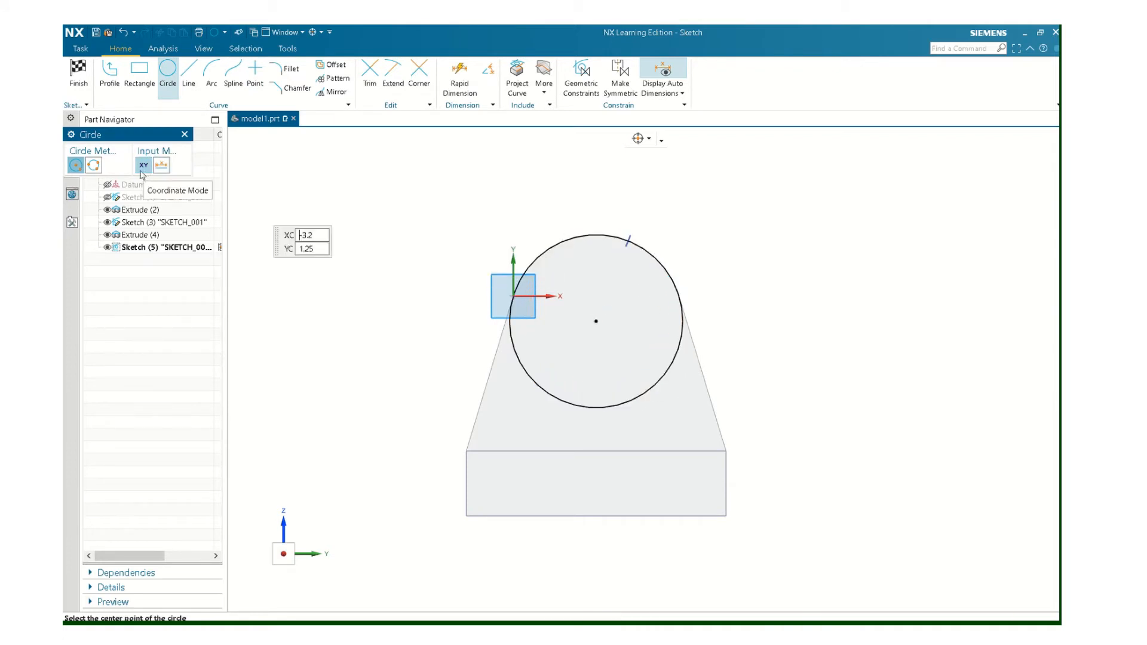
Step: Finish the circle sketch and extrude it outward 1.75 in, united with the existing body
click(79, 86)
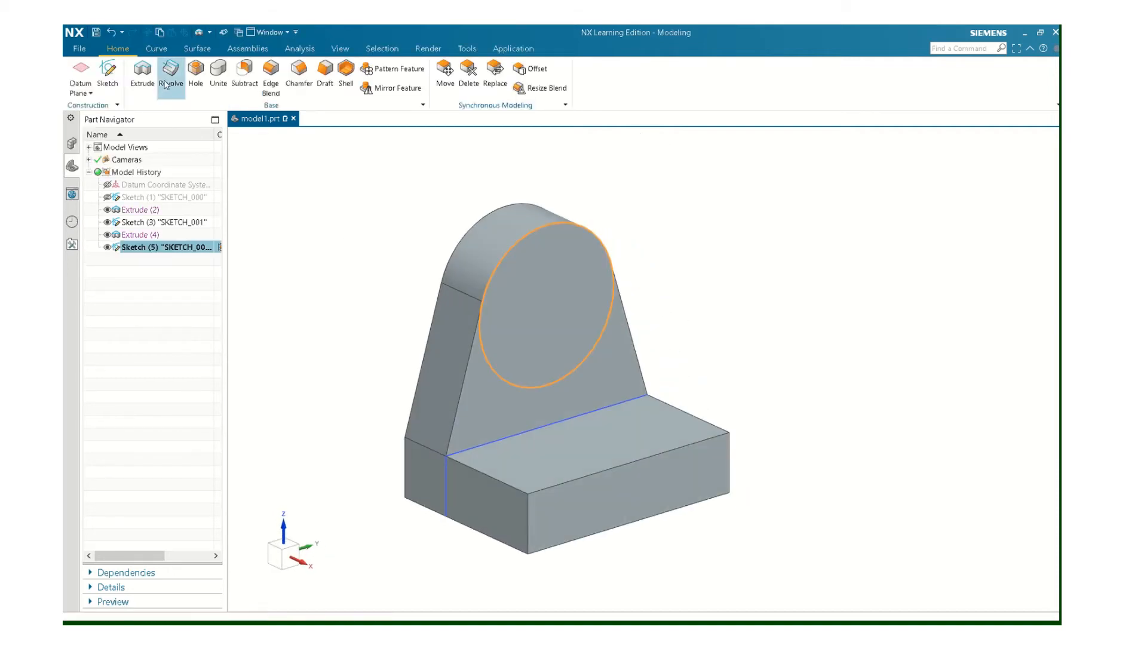
click(142, 74)
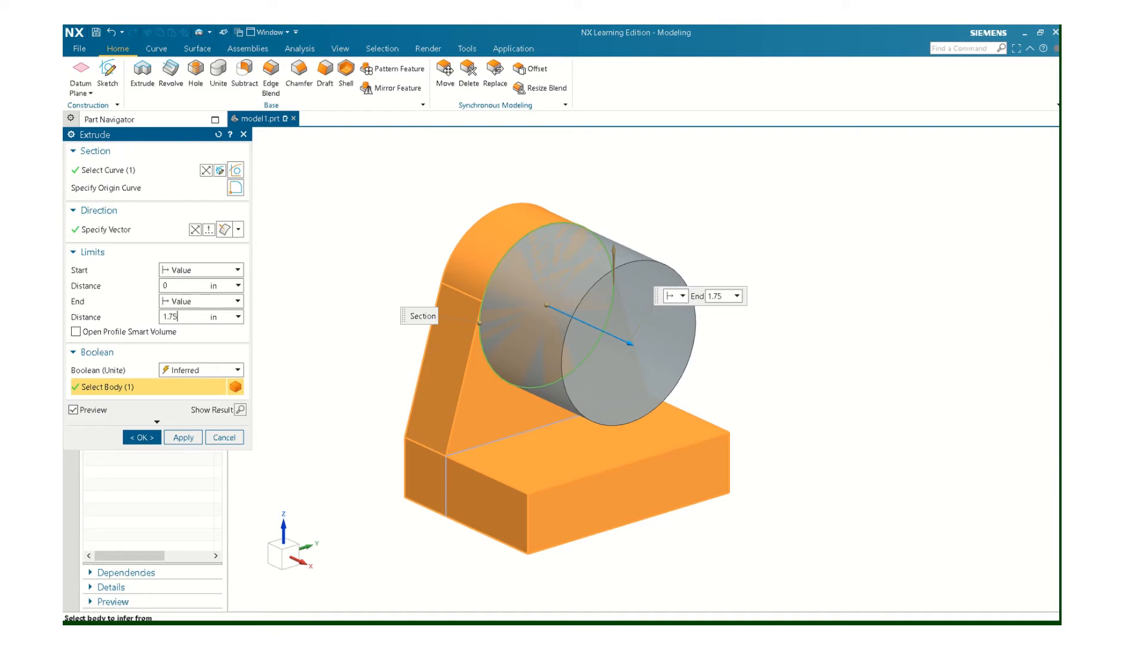
key(Return)
click(142, 437)
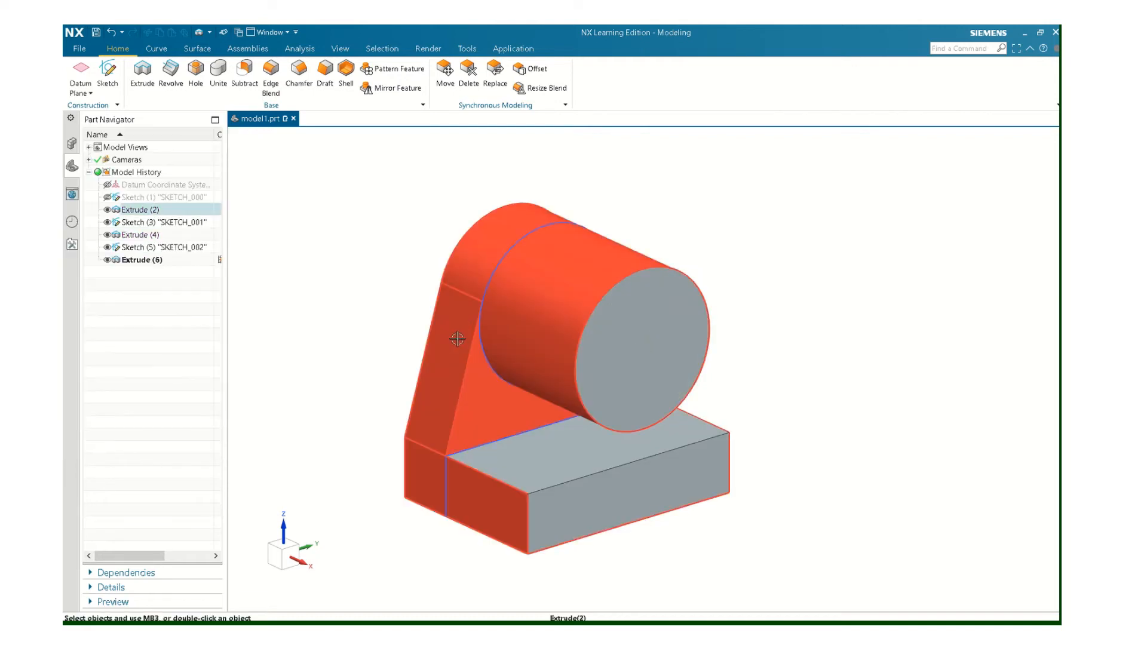
Step: Create a sketch on the cylinder's front face and draw a 1 in diameter circle at its center
click(108, 73)
click(609, 355)
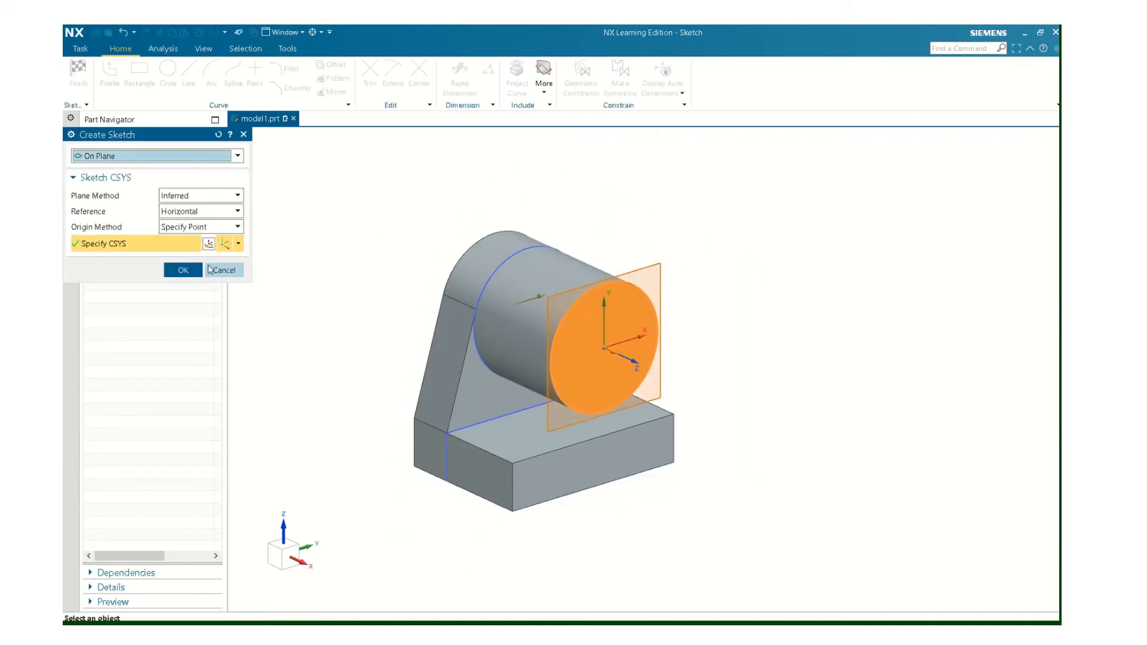
click(183, 269)
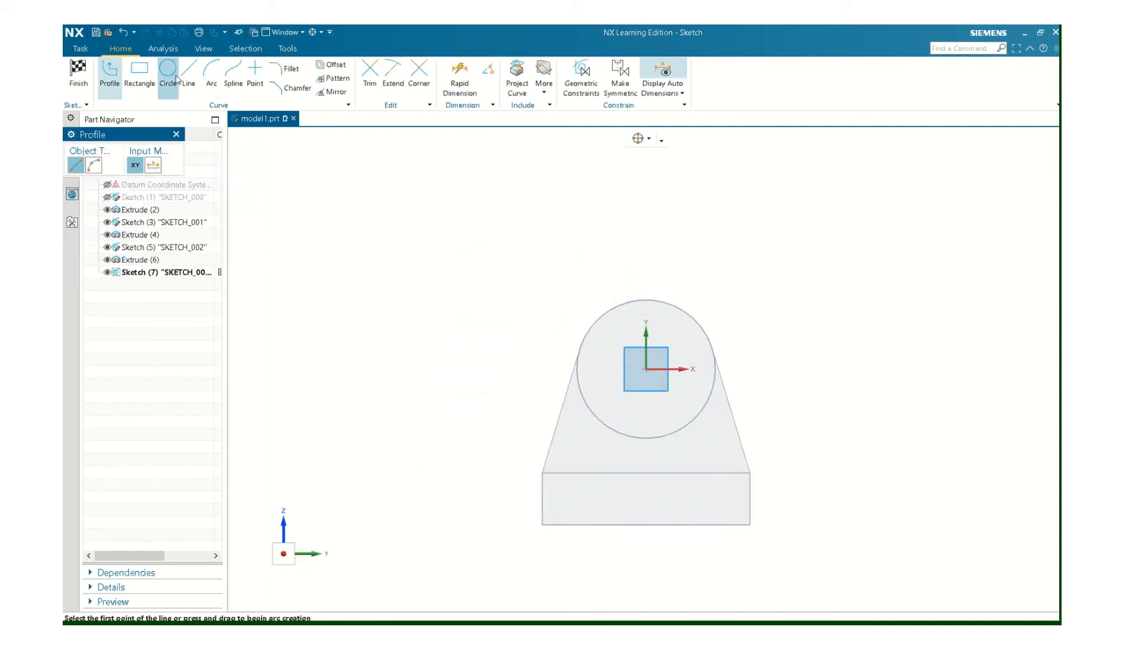
click(168, 73)
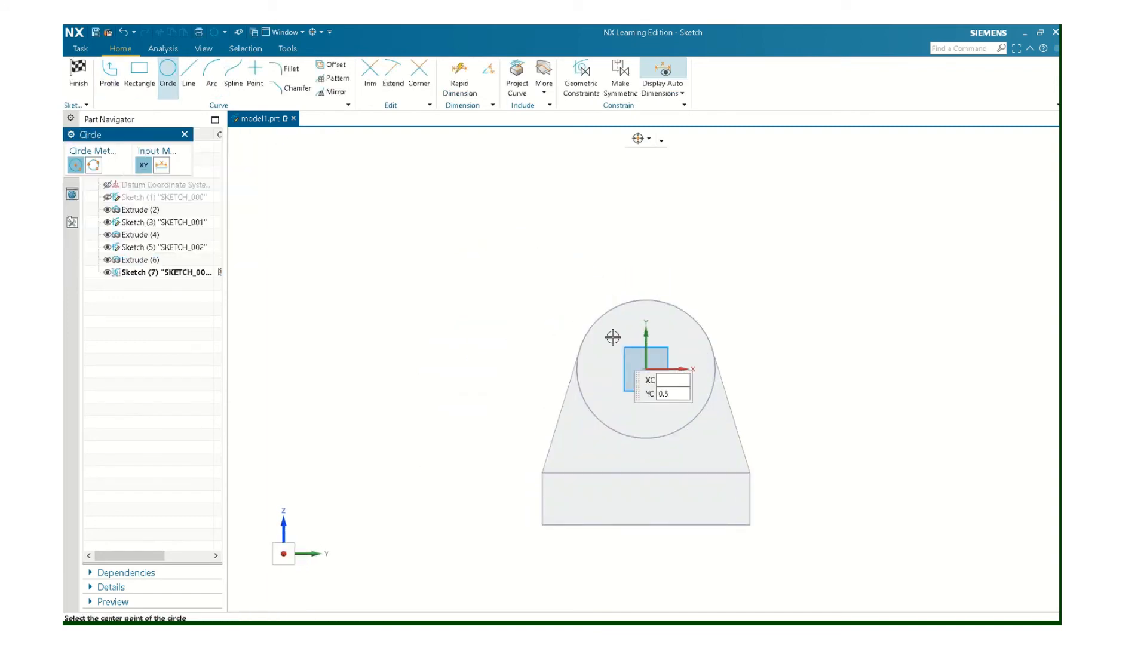
click(645, 369)
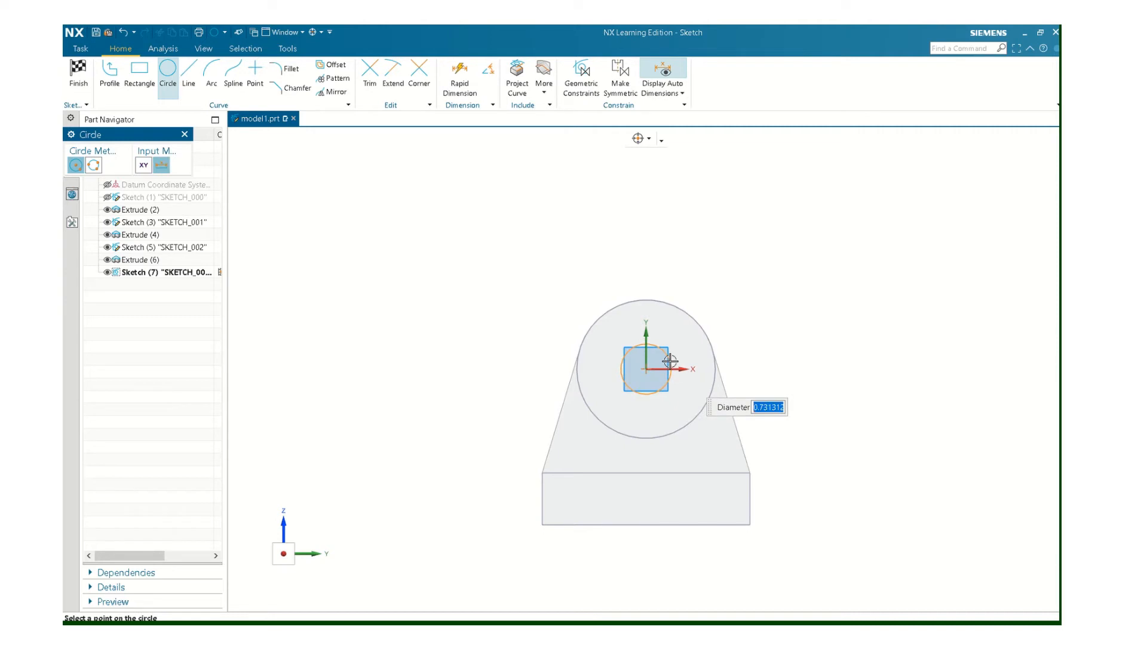
text(1)
key(Return)
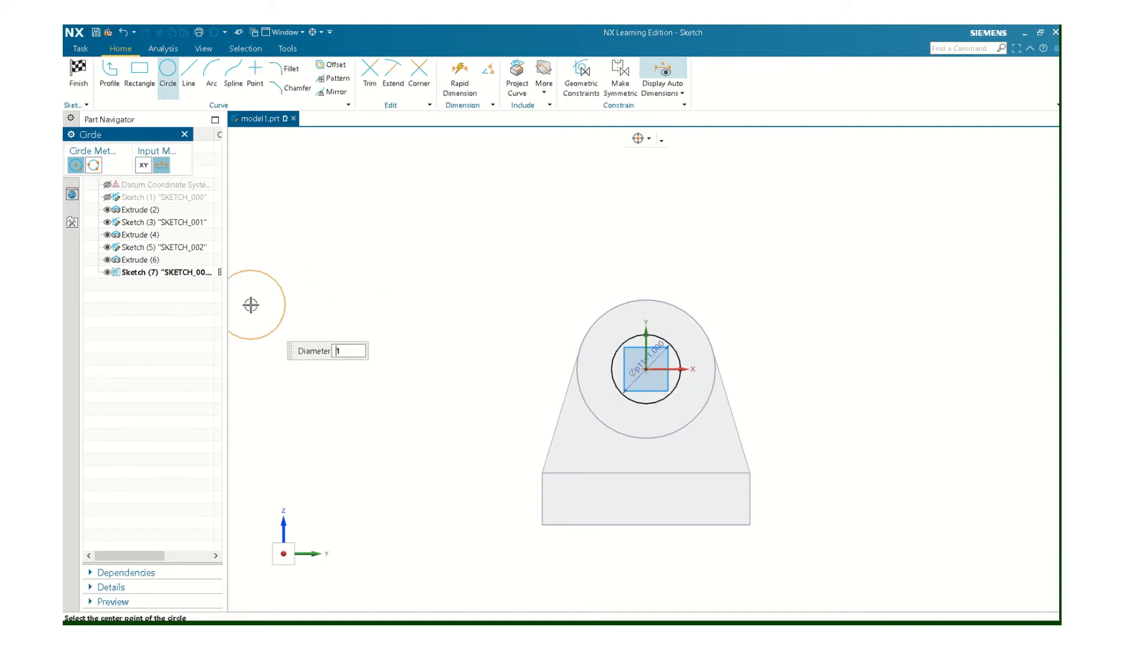
Step: Finish the sketch and extrude the small circle in the reverse direction with Subtract to bore a hole through the cylinder
click(78, 75)
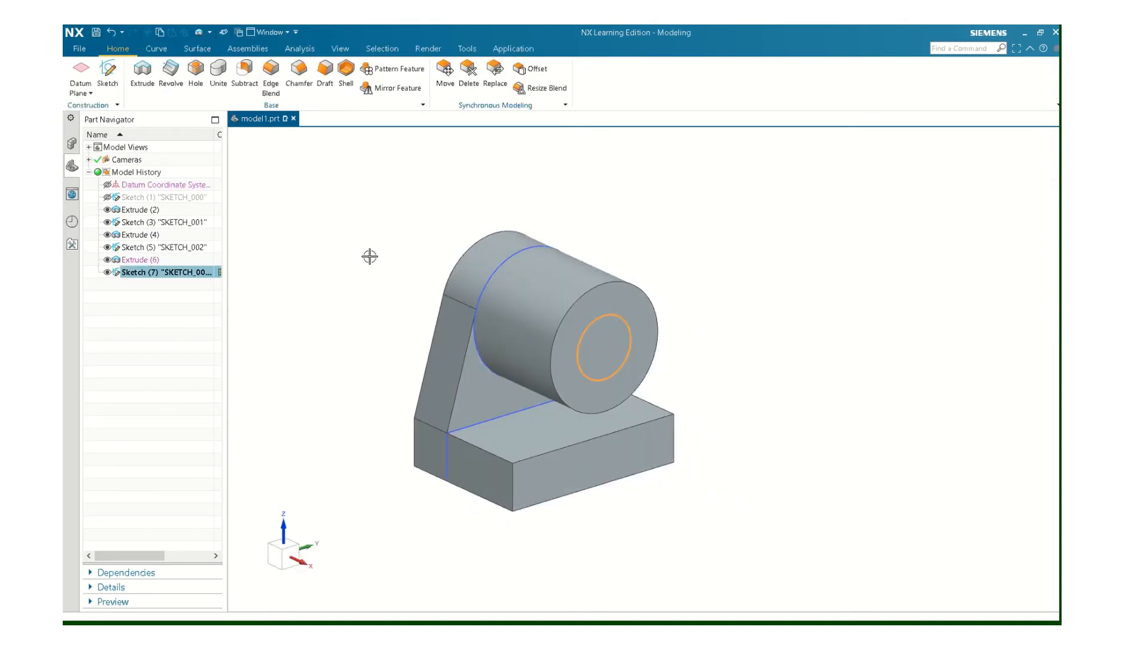
click(142, 75)
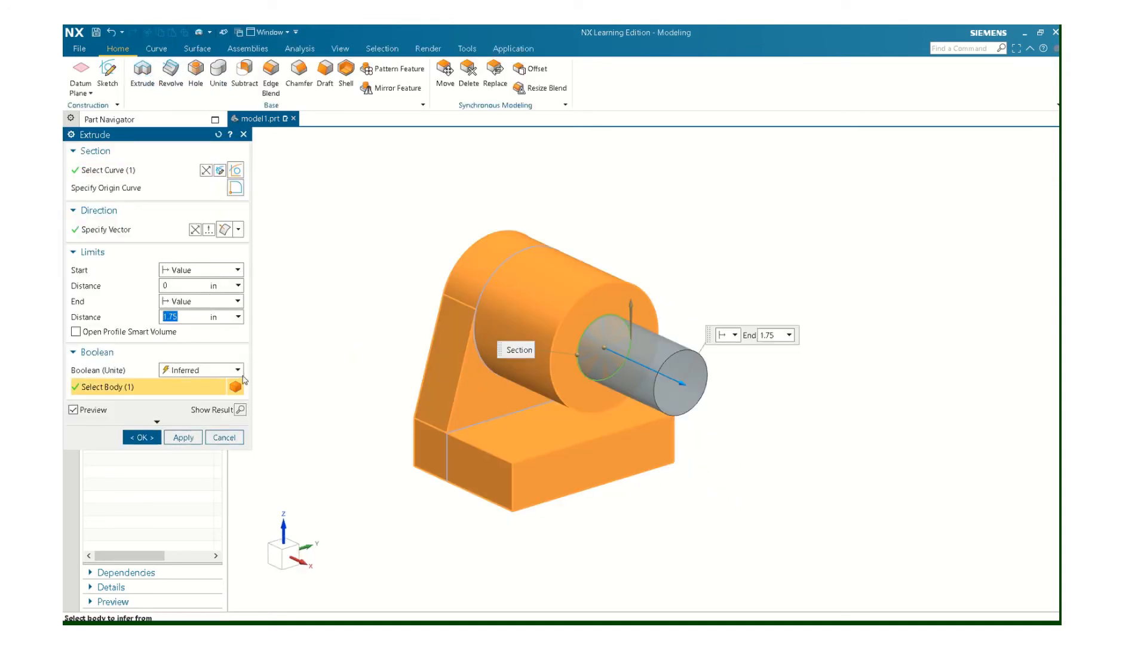
click(222, 371)
click(182, 406)
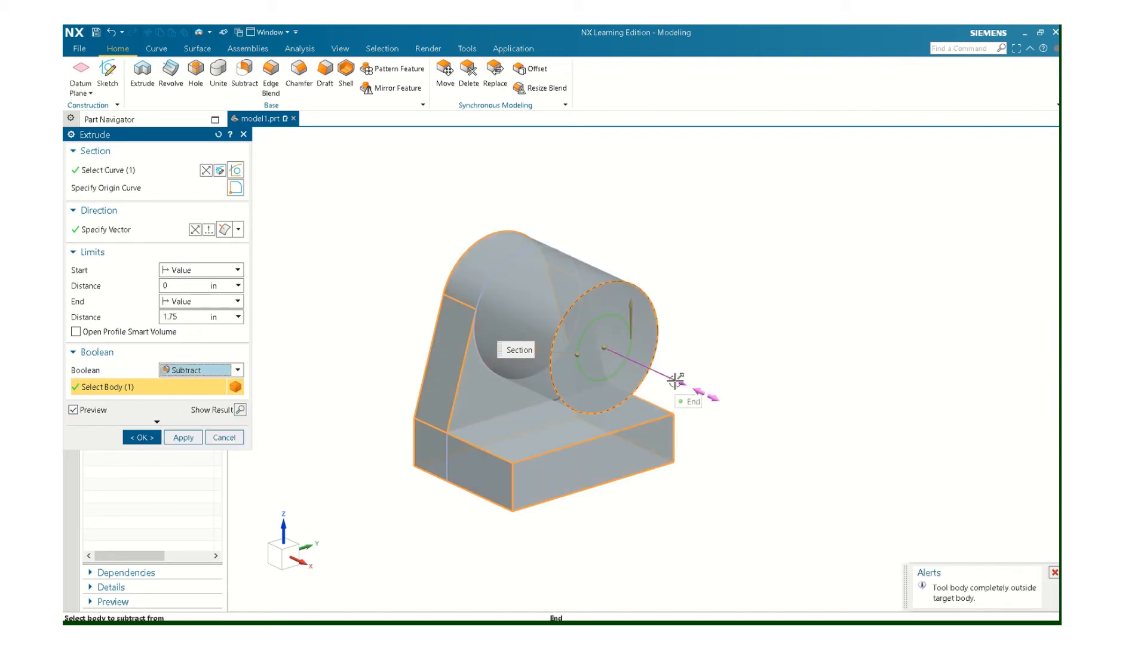
click(195, 231)
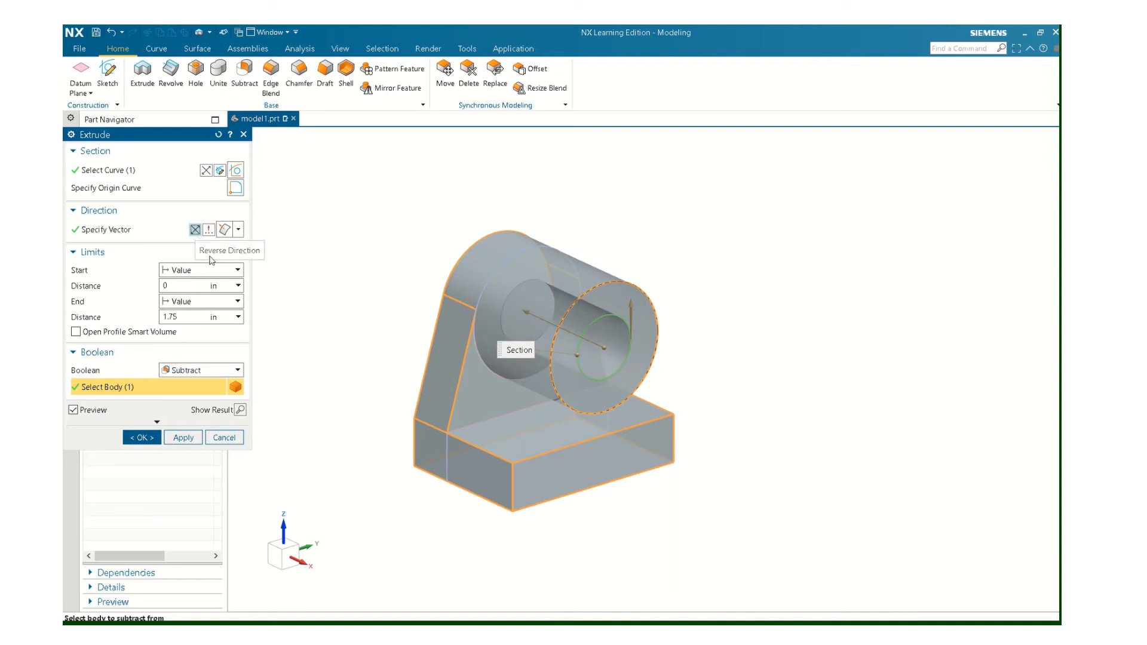
click(236, 301)
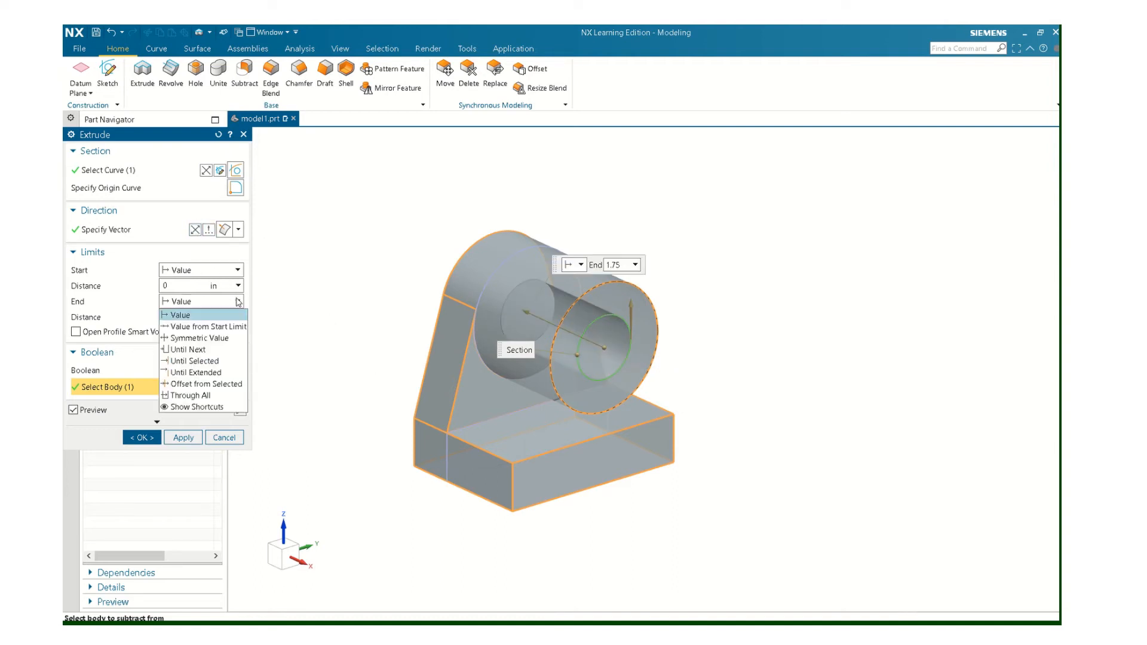
click(197, 371)
middle_click(179, 422)
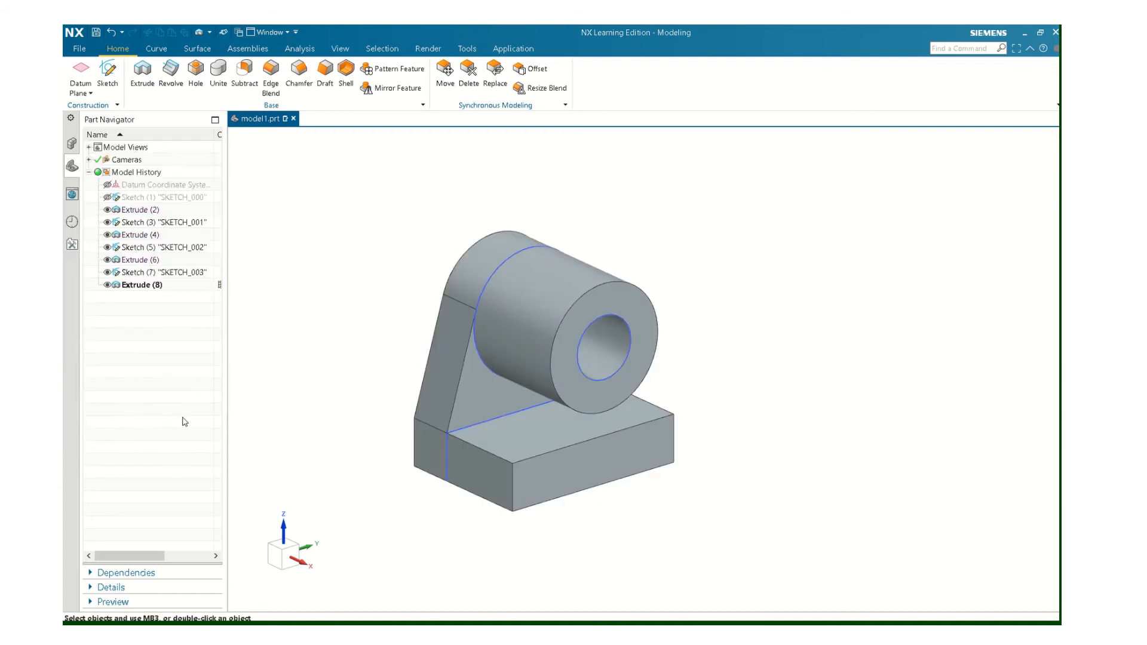
Step: Hide the rectangle sketch, the cylinder's circle sketch and the bore's circle sketch
middle_drag(322, 360, 358, 332)
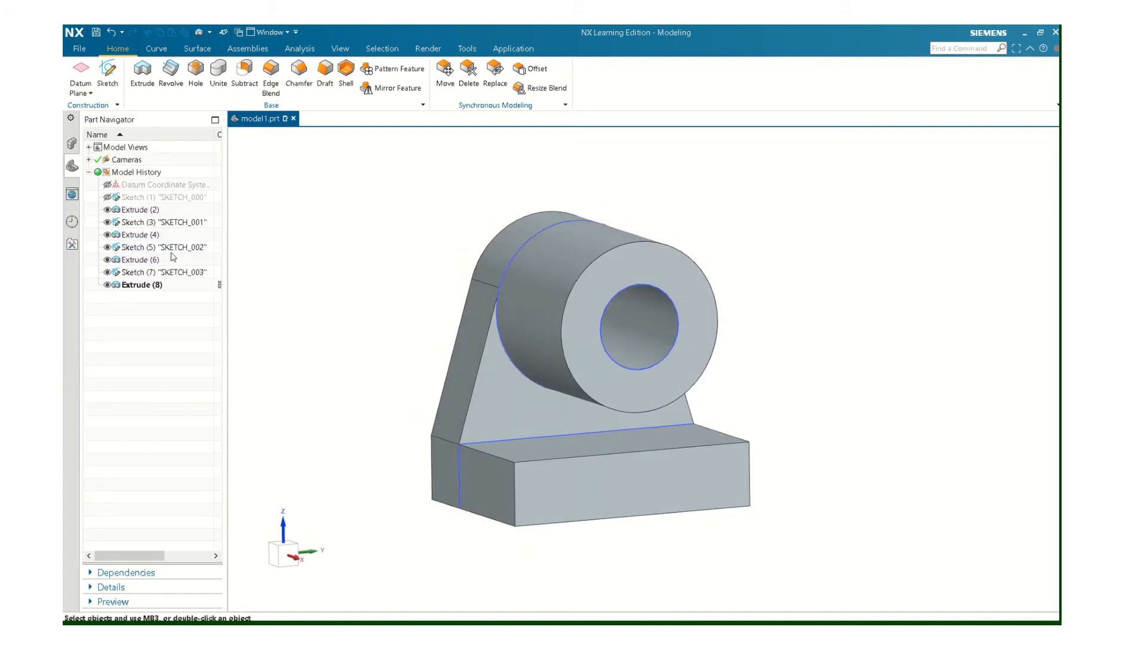
right_click(162, 225)
click(167, 237)
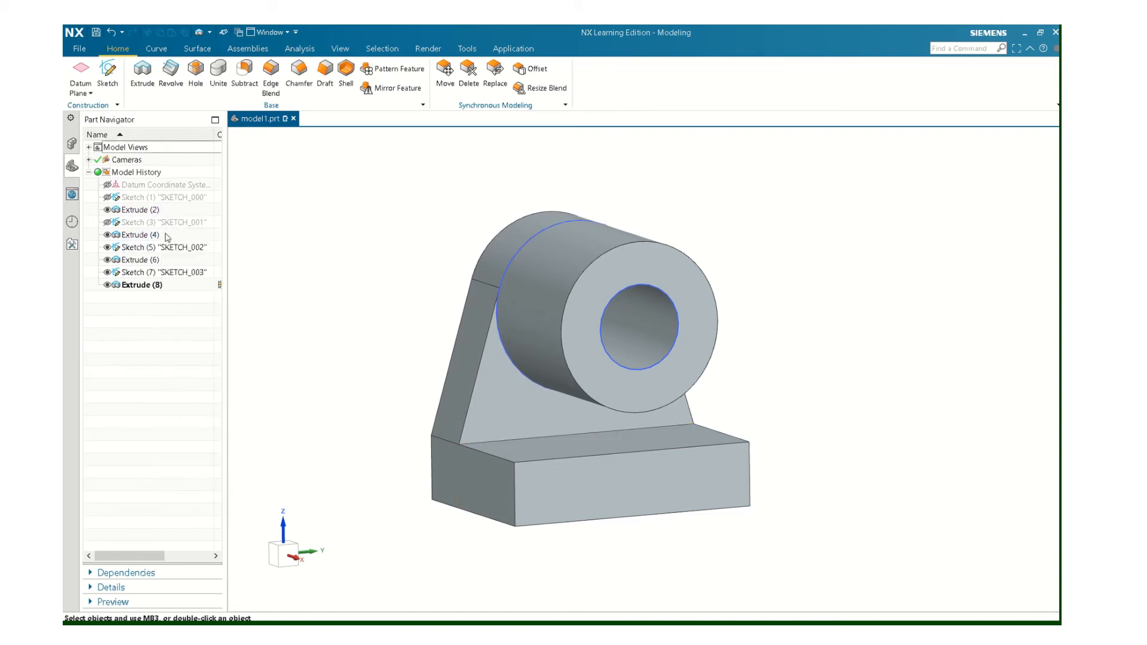
right_click(156, 248)
click(168, 257)
right_click(158, 274)
click(170, 282)
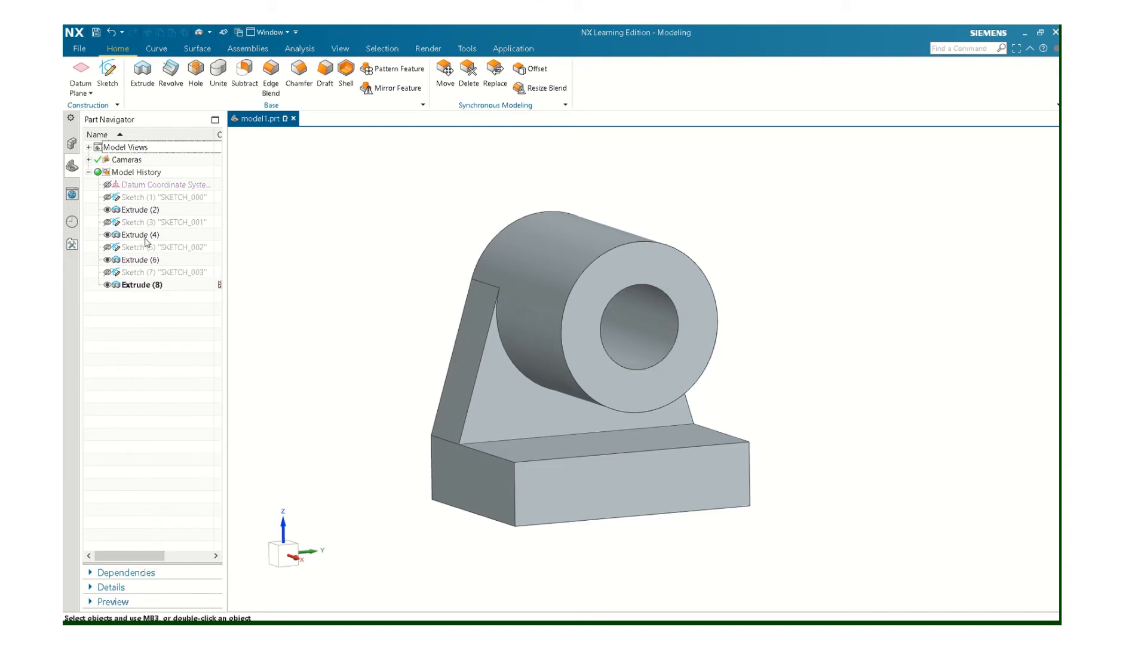
Step: Open the base block's rectangle sketch to review it and finish it without edits
double_click(144, 223)
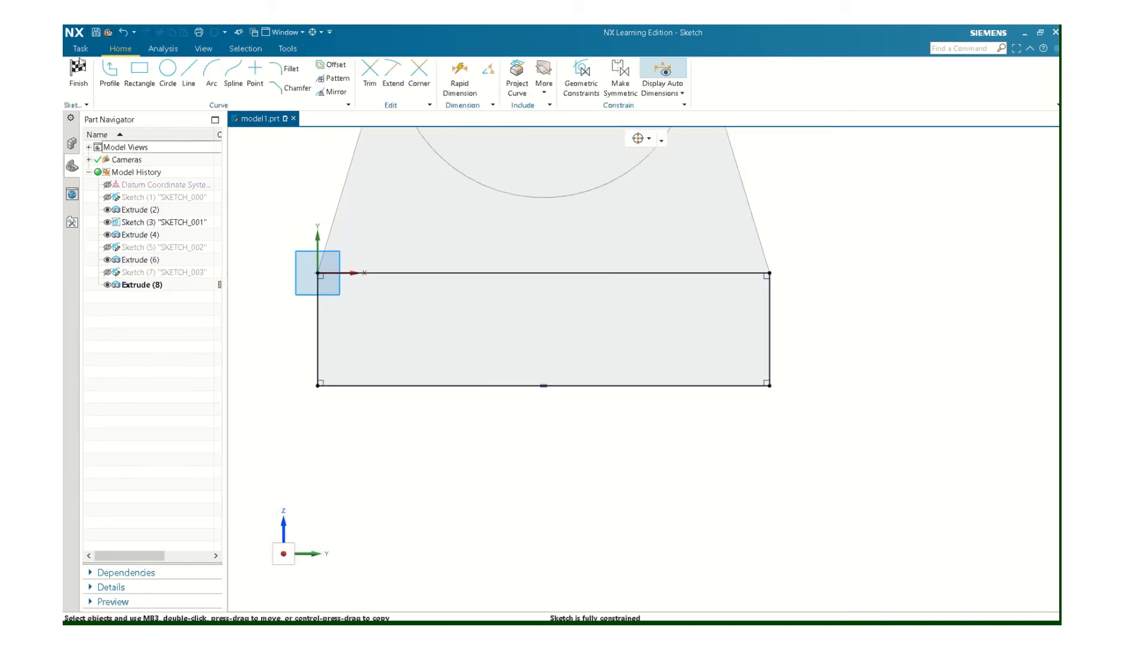
click(79, 67)
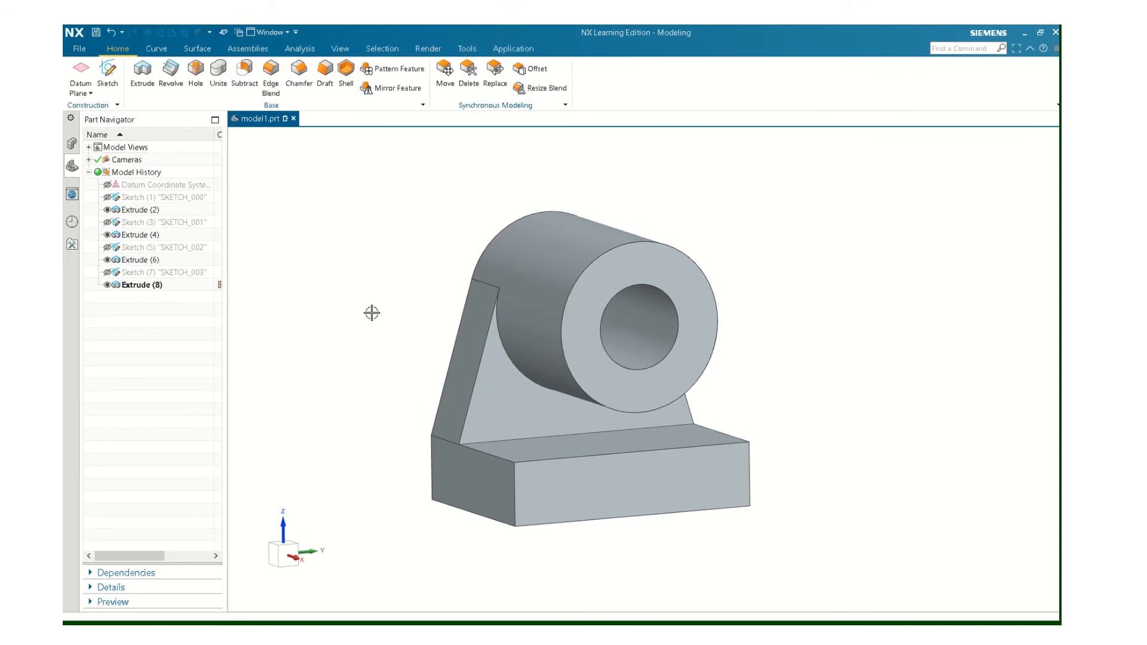
Step: Apply a 0.25 in Edge Blend to the upright-to-base inside edge and the two front vertical edges of the base
click(271, 76)
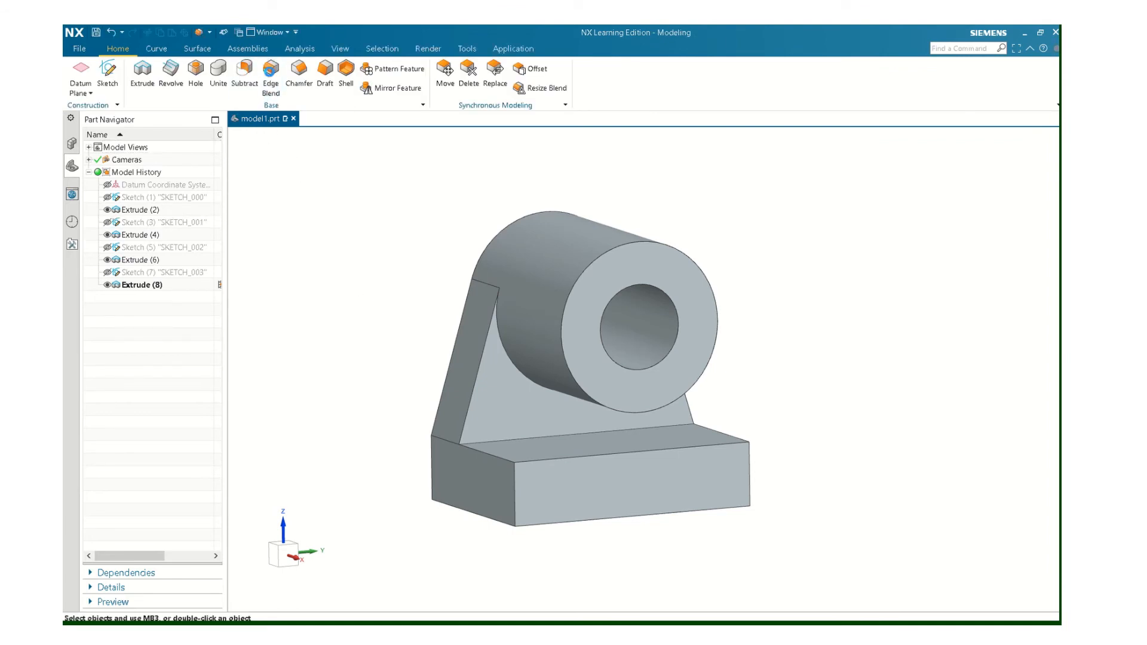
click(568, 432)
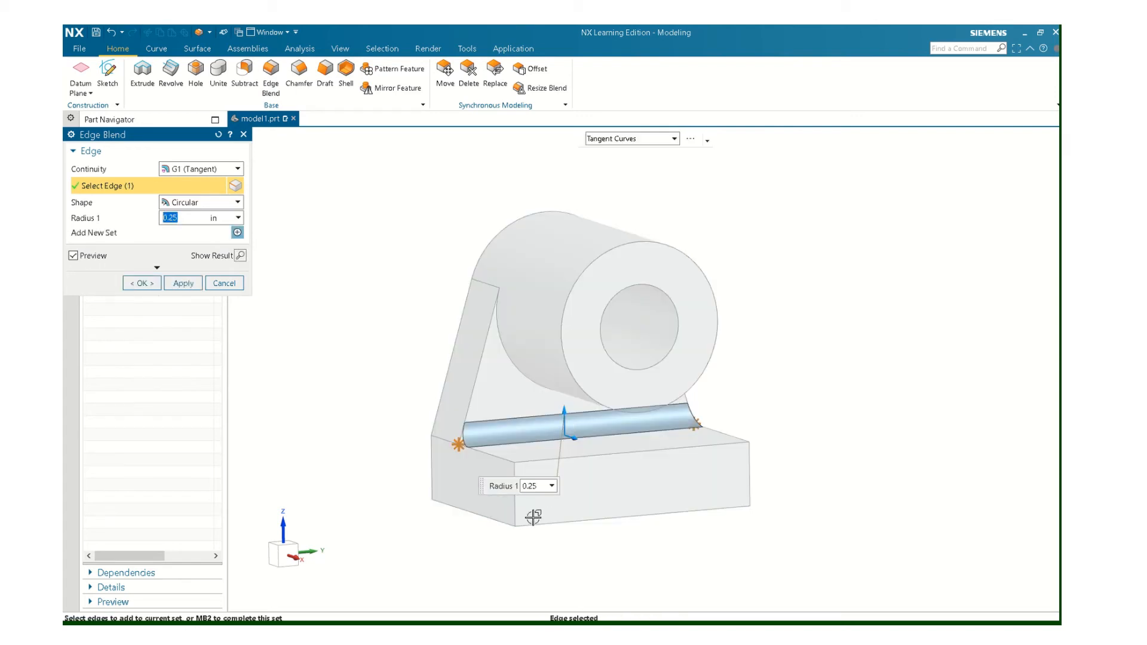
click(519, 511)
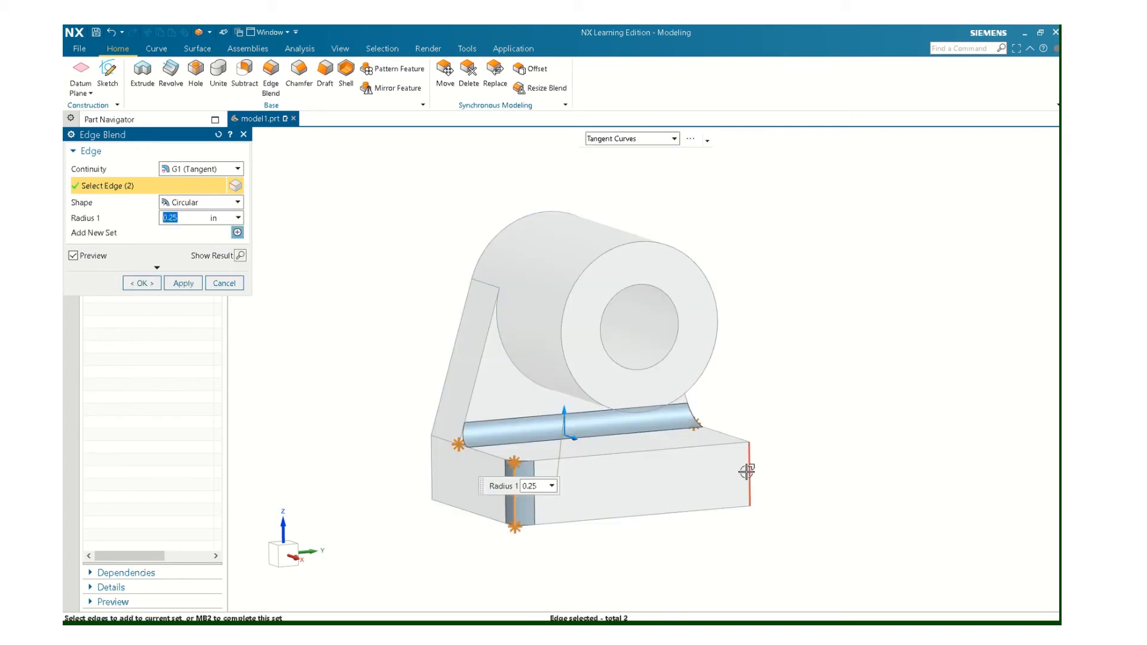
click(748, 472)
click(142, 283)
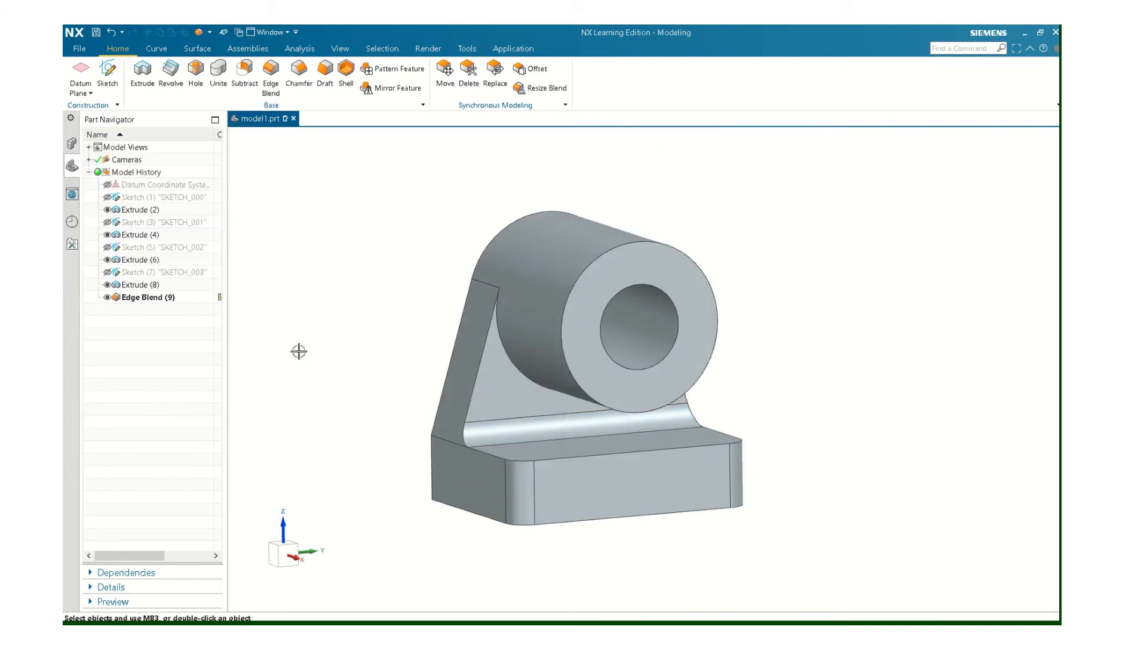
Step: Save the part under the new name "132-400 STAND OFF" in the NX Stuff folder
scroll(298, 351, down, 1)
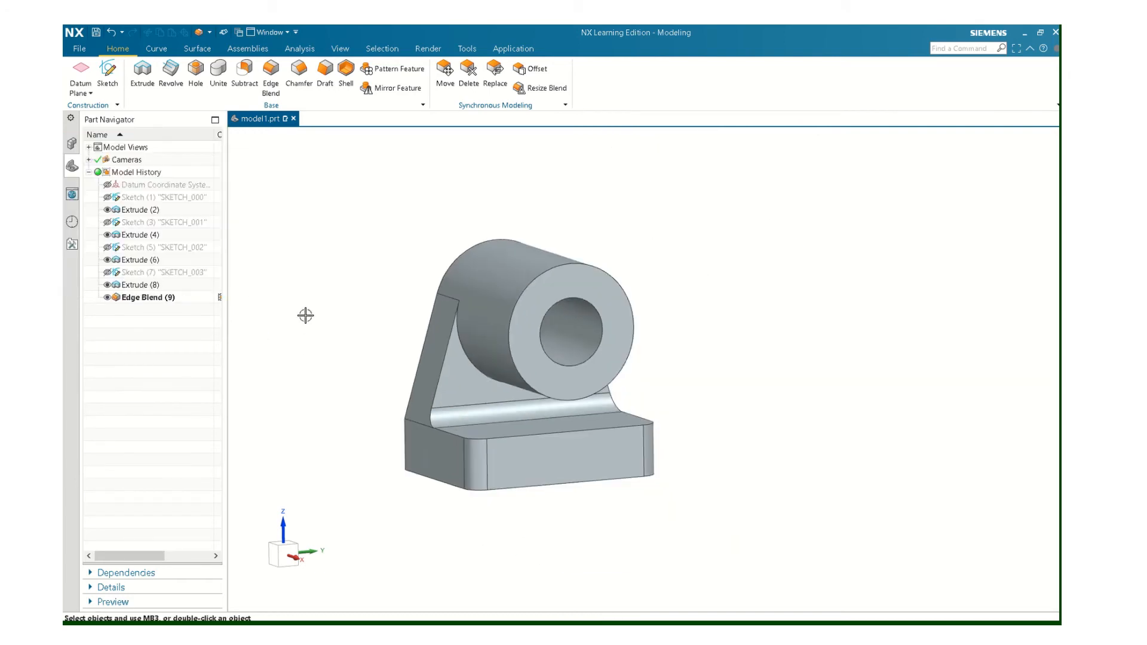
click(75, 50)
mouse_move(88, 114)
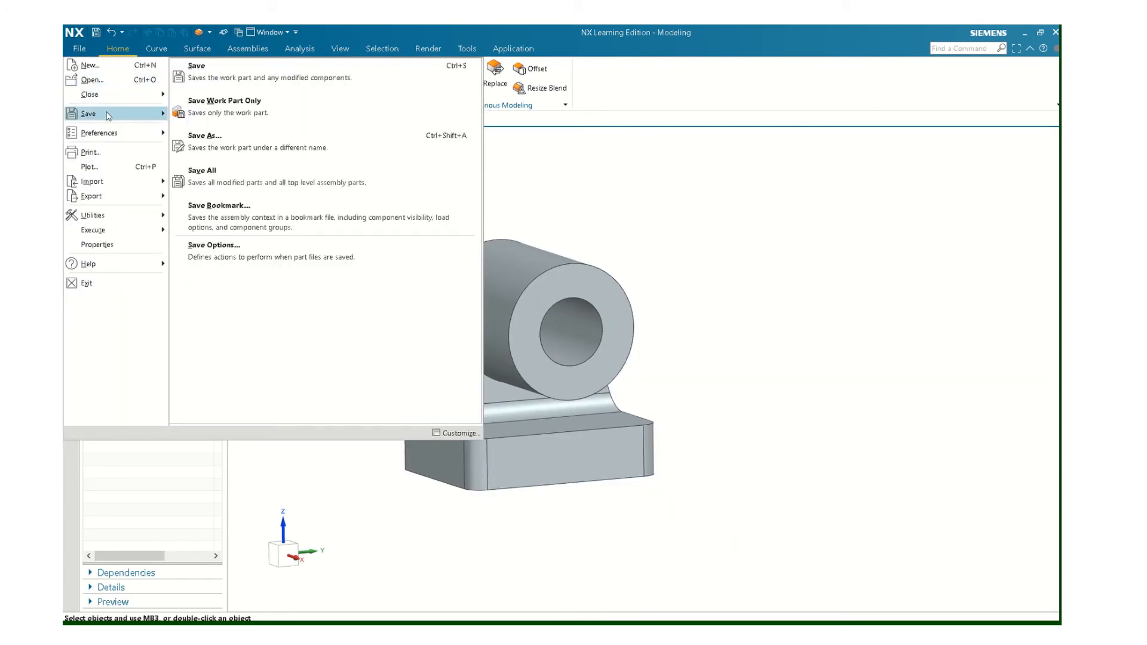
click(205, 136)
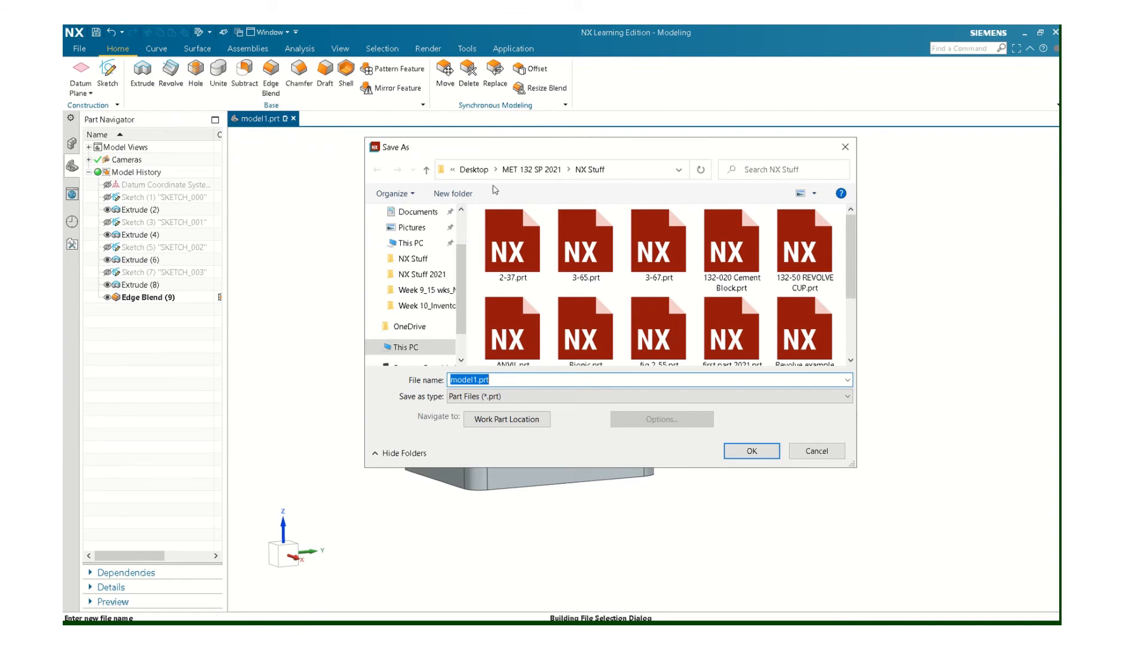
text(132)
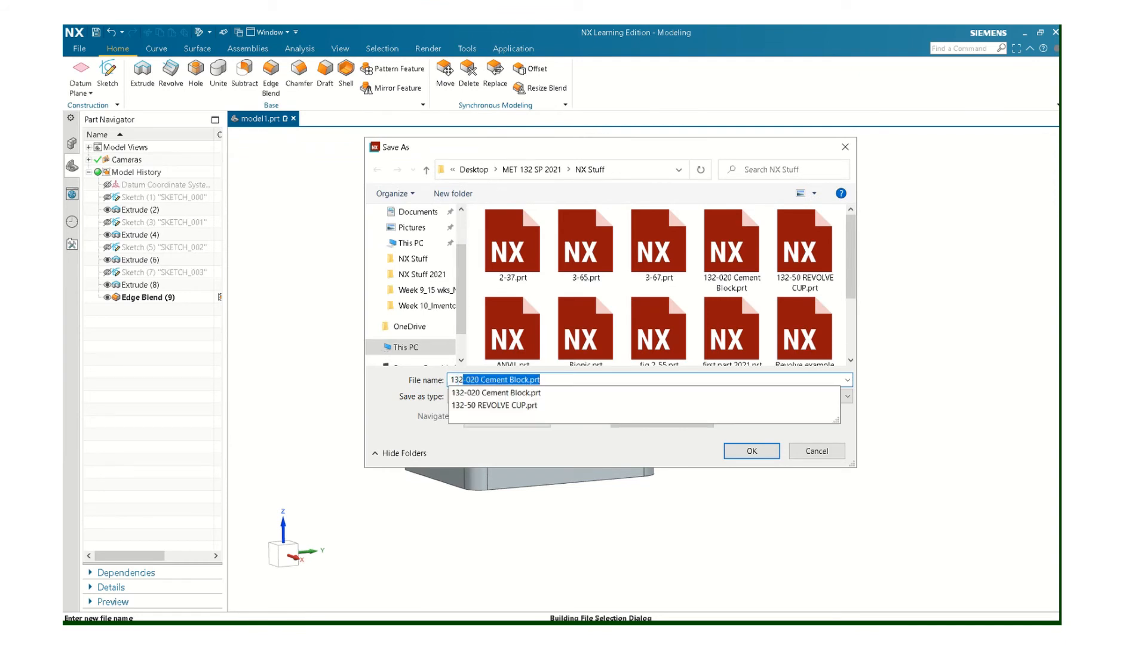
text(-400 STAND OFF)
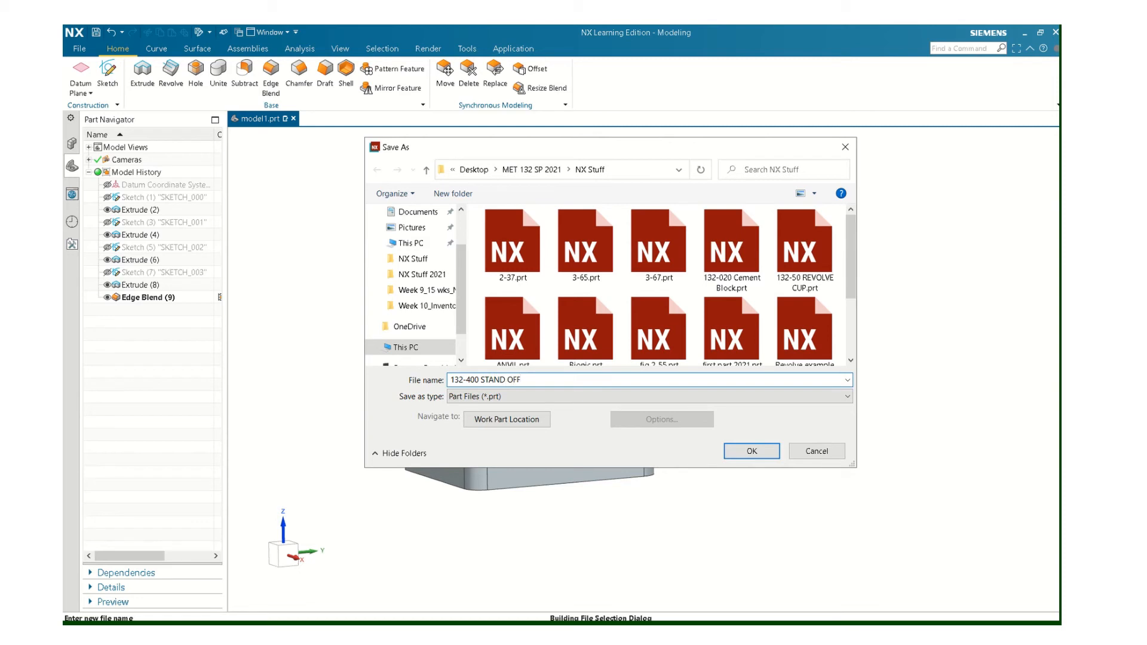
click(744, 452)
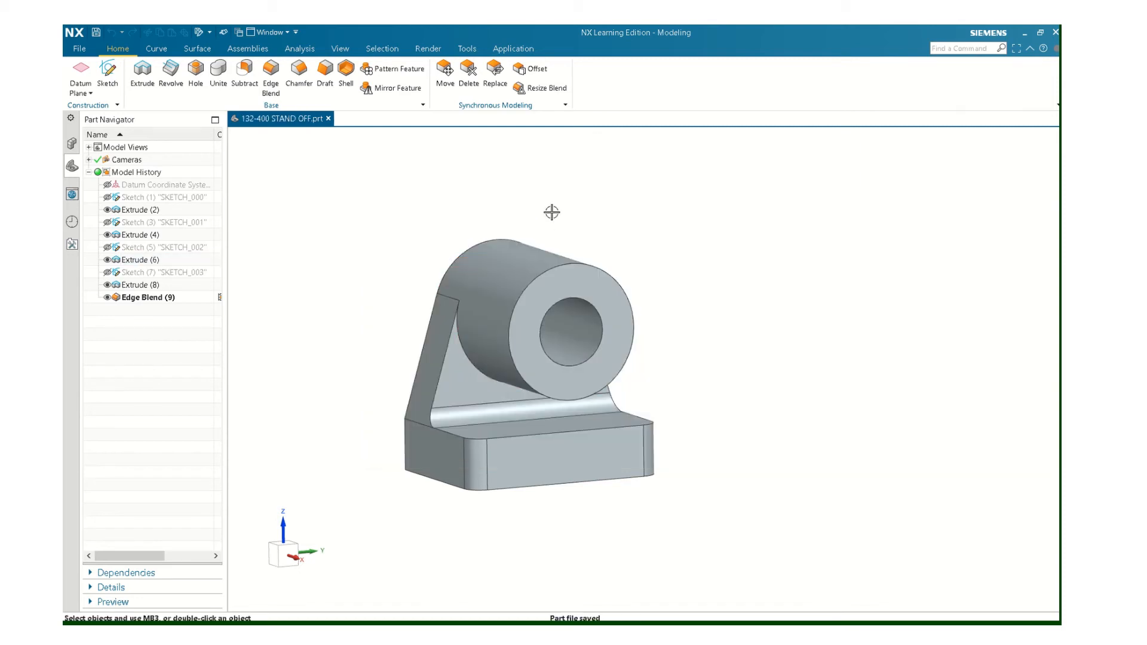
Step: Switch to Drafting and create a B-size sheet from the template, leaving the title block cells empty
click(513, 48)
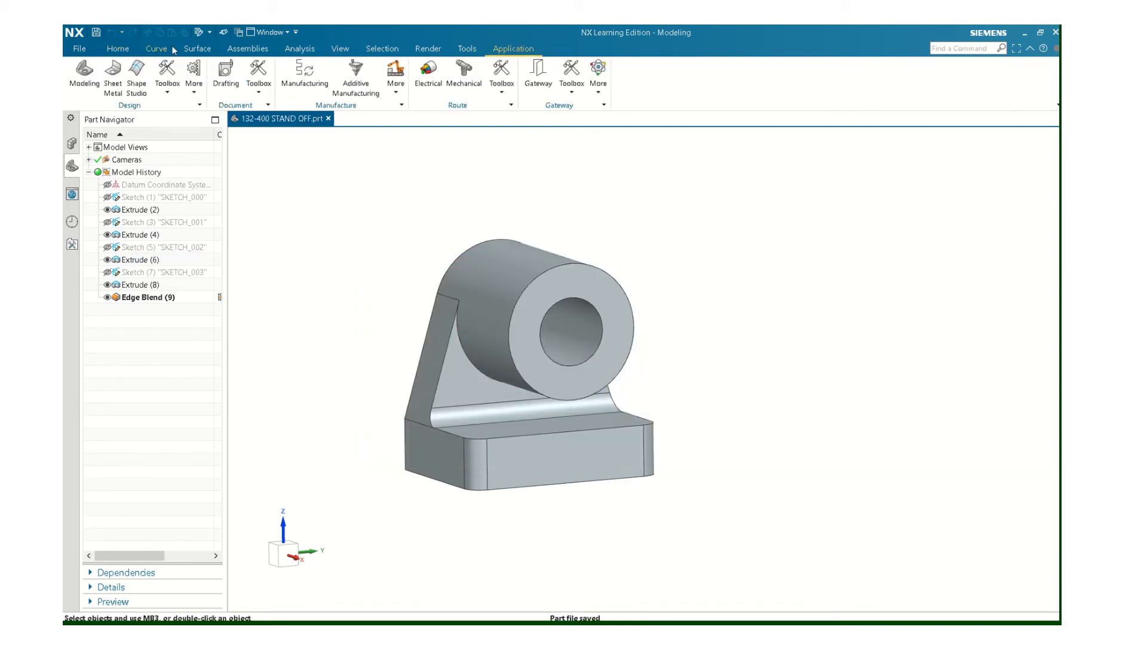
click(226, 75)
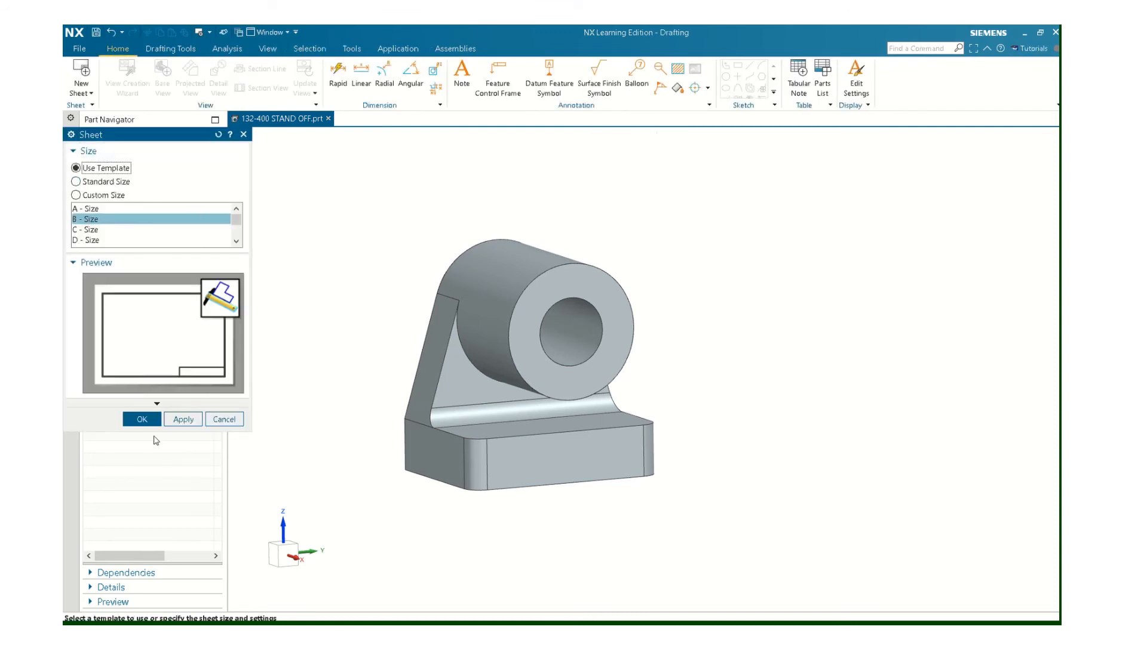
click(142, 419)
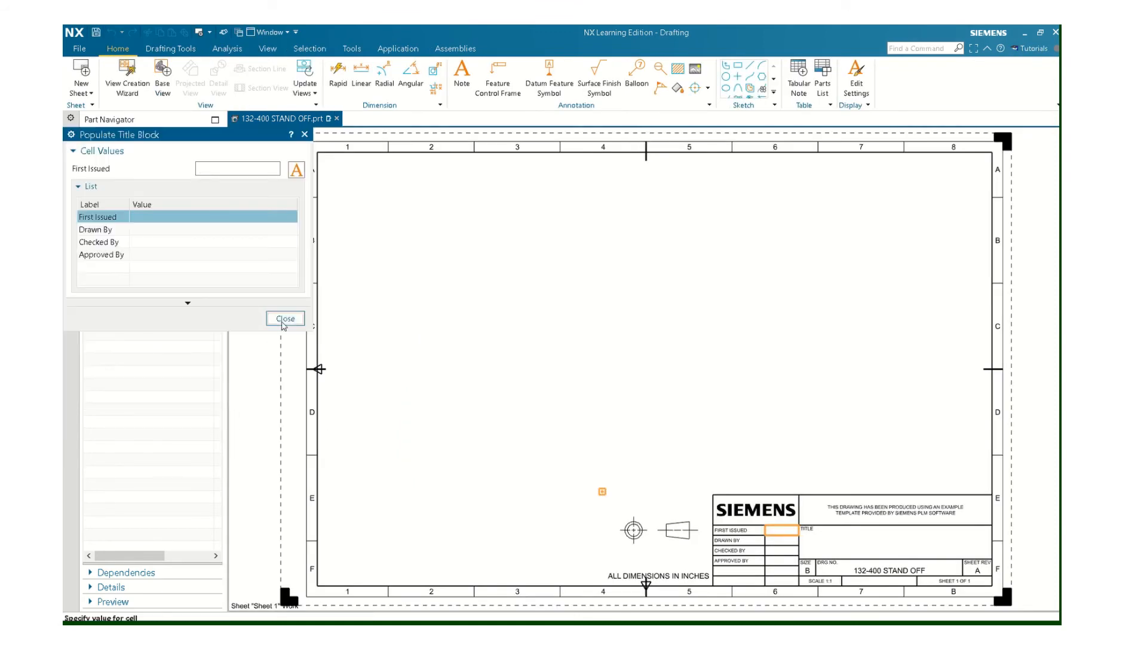
click(284, 319)
click(270, 330)
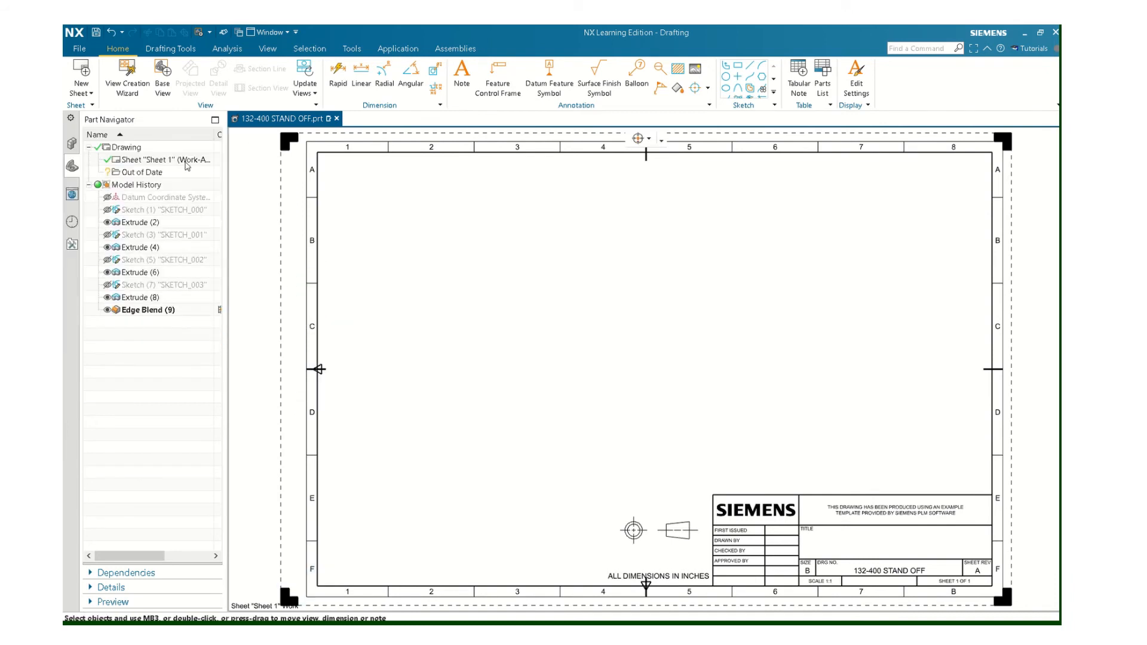
Step: Start the View Creation Wizard for 132-400 STAND OFF.prt and set its hidden lines to the dashed line style
click(128, 77)
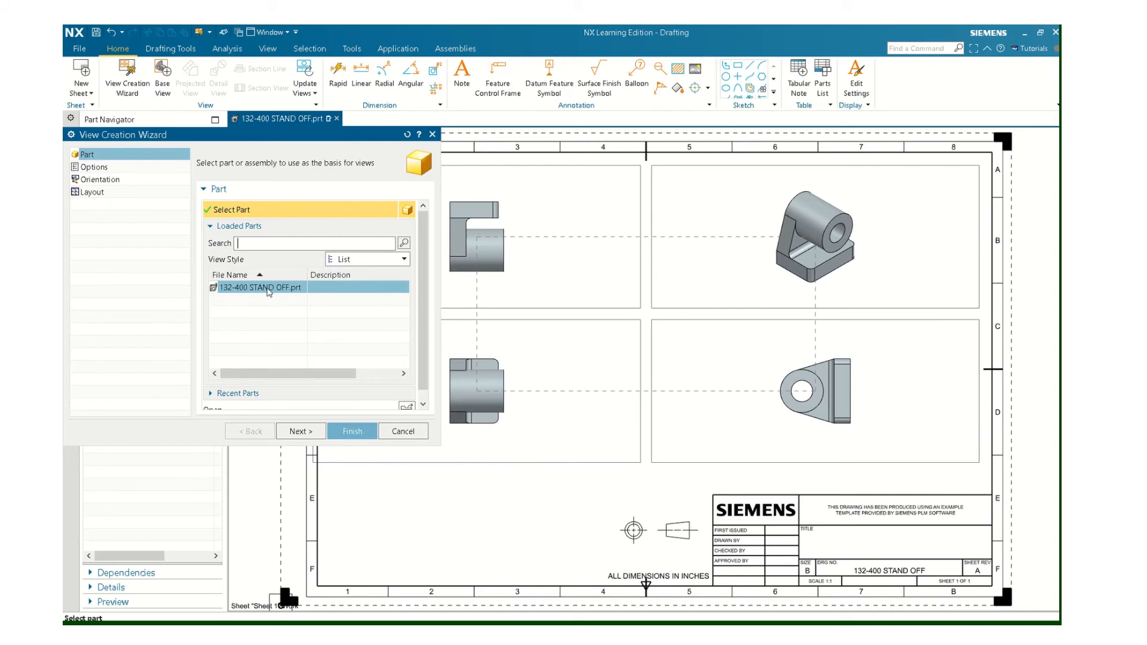
mouse_move(268, 292)
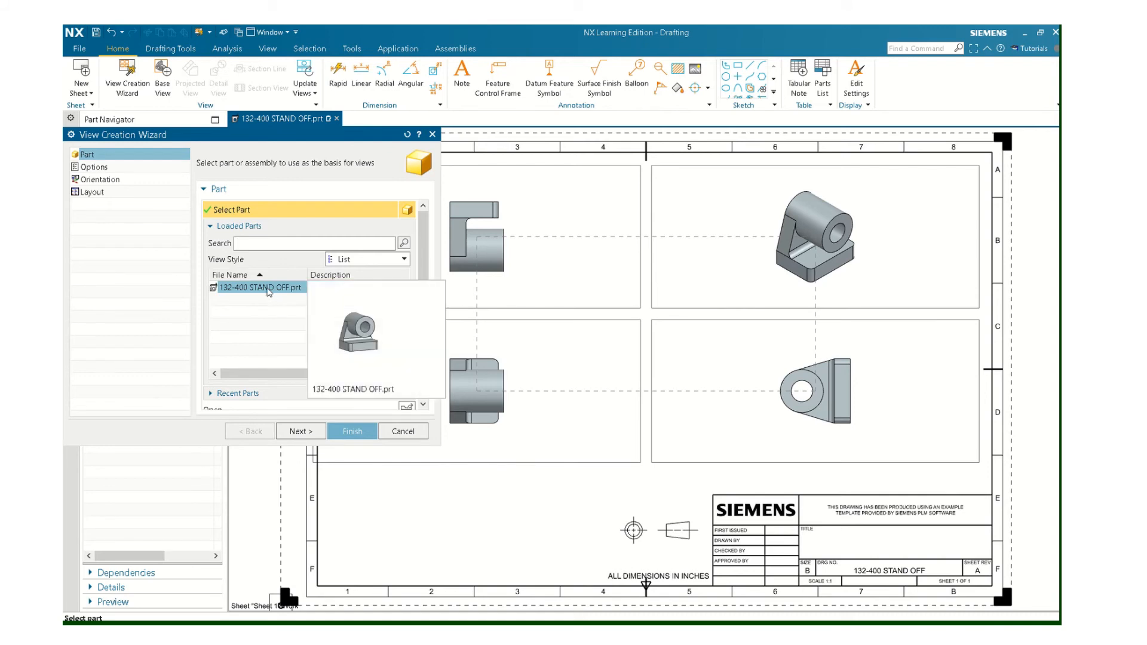
click(301, 430)
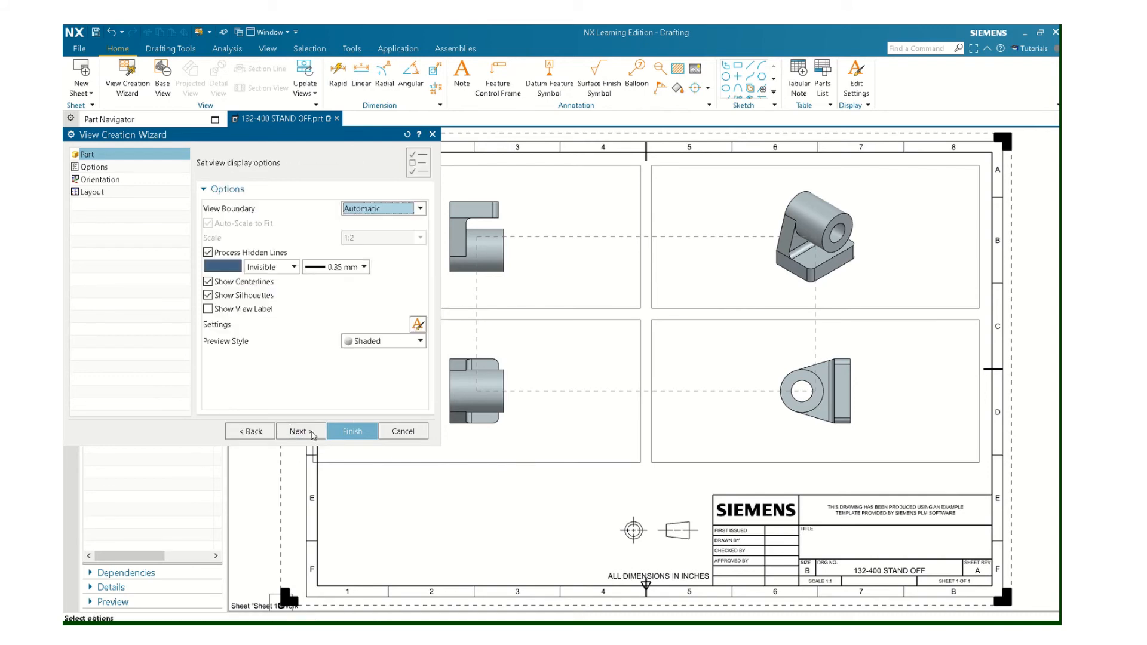
click(294, 268)
click(271, 301)
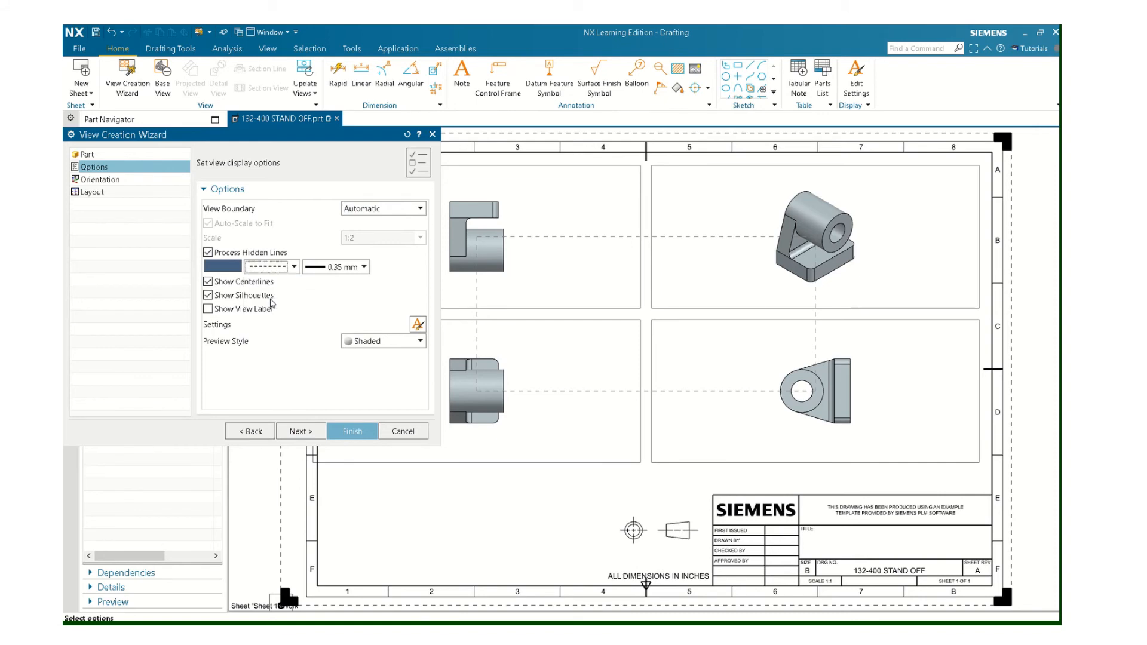
Step: Choose Right as the parent view orientation and finish the wizard to place the orthographic and isometric views
click(319, 434)
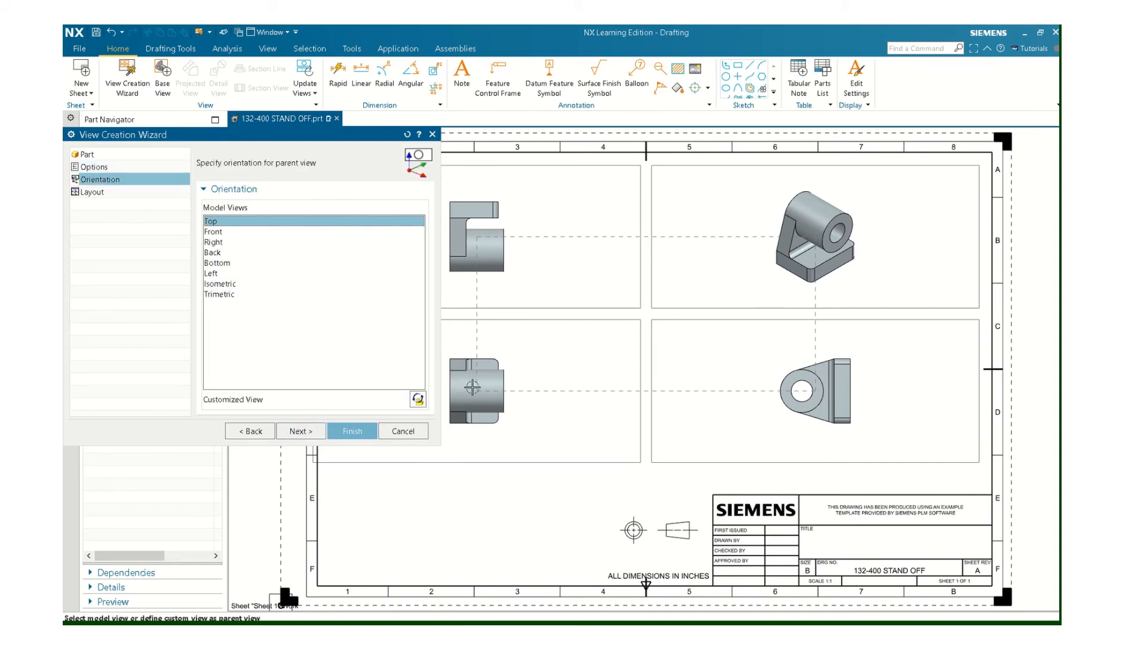
click(213, 232)
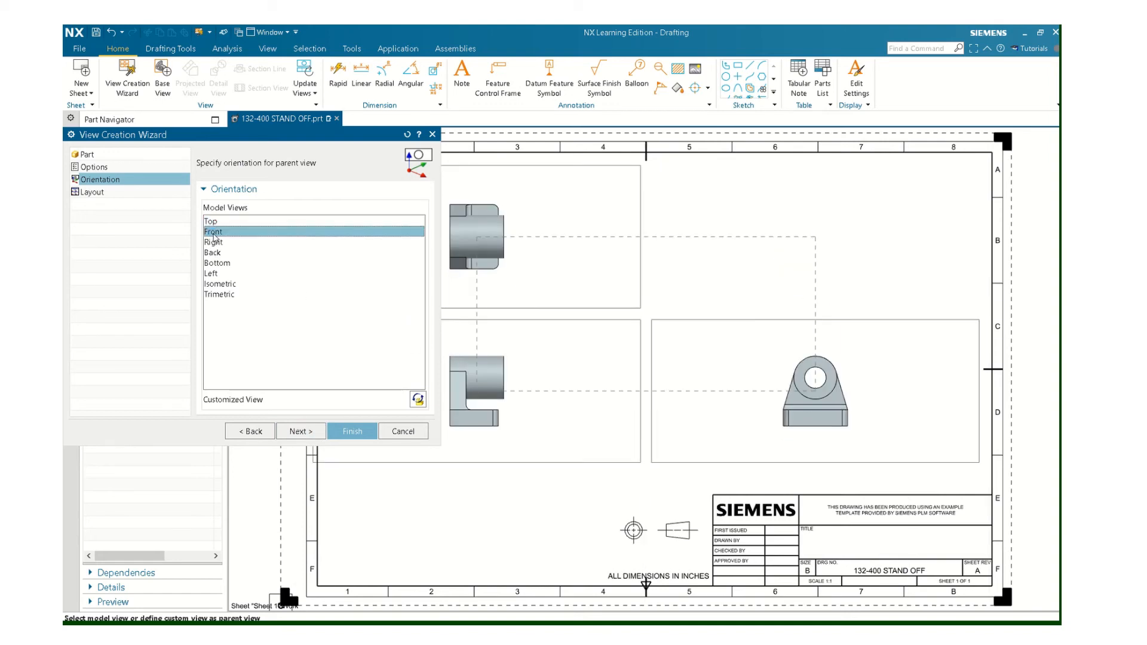
click(214, 242)
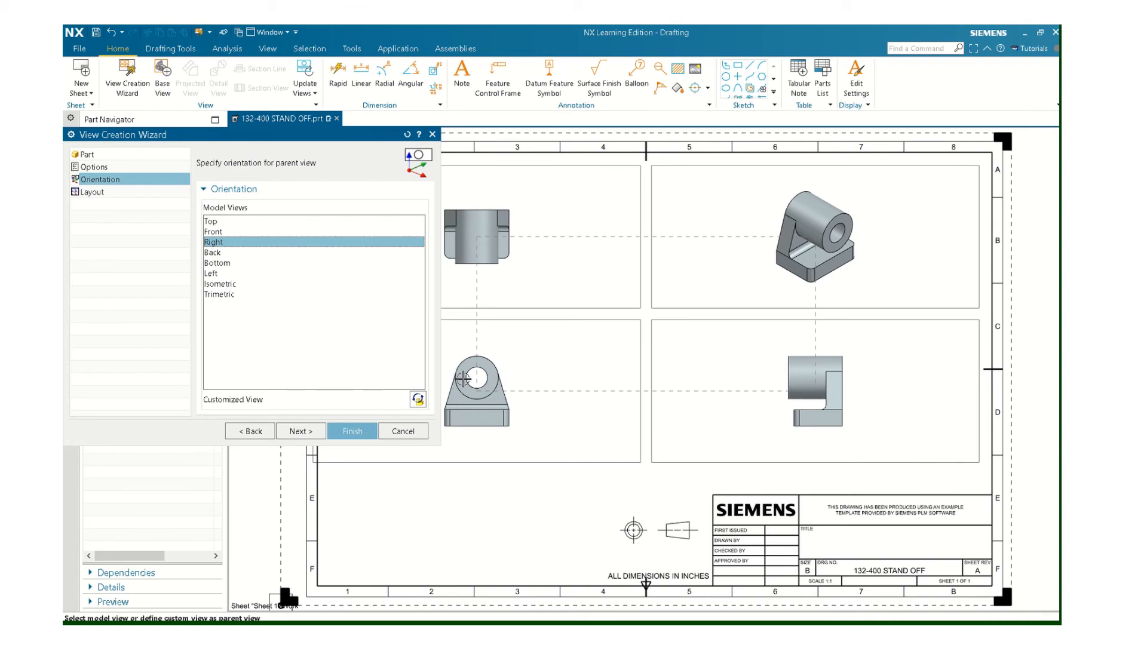
click(213, 235)
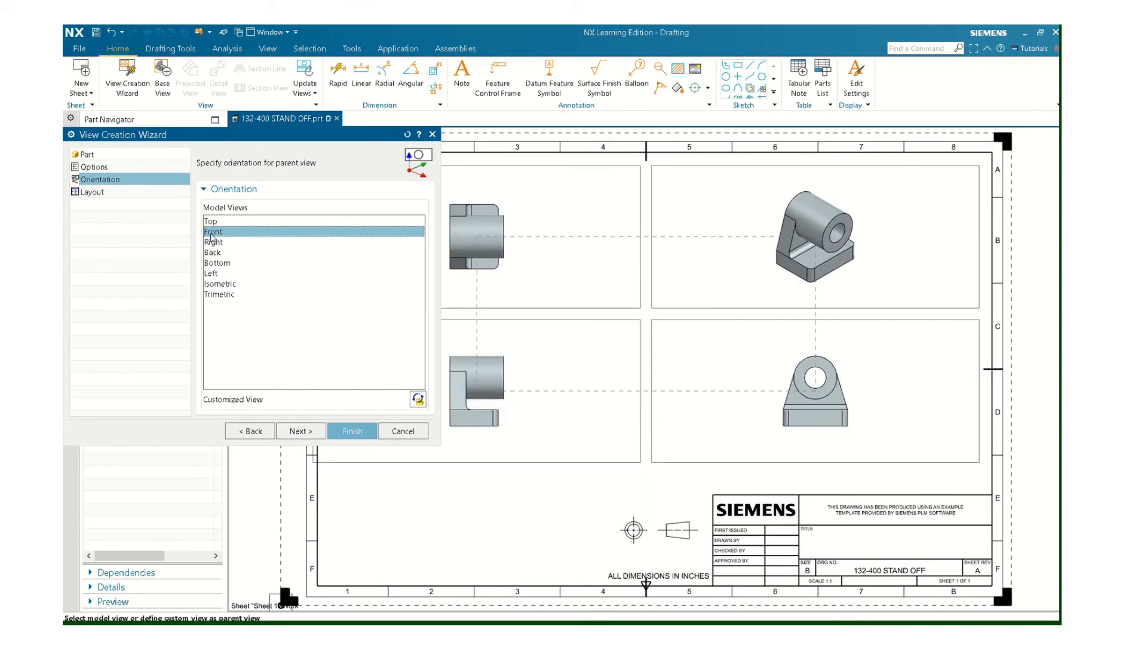
click(213, 242)
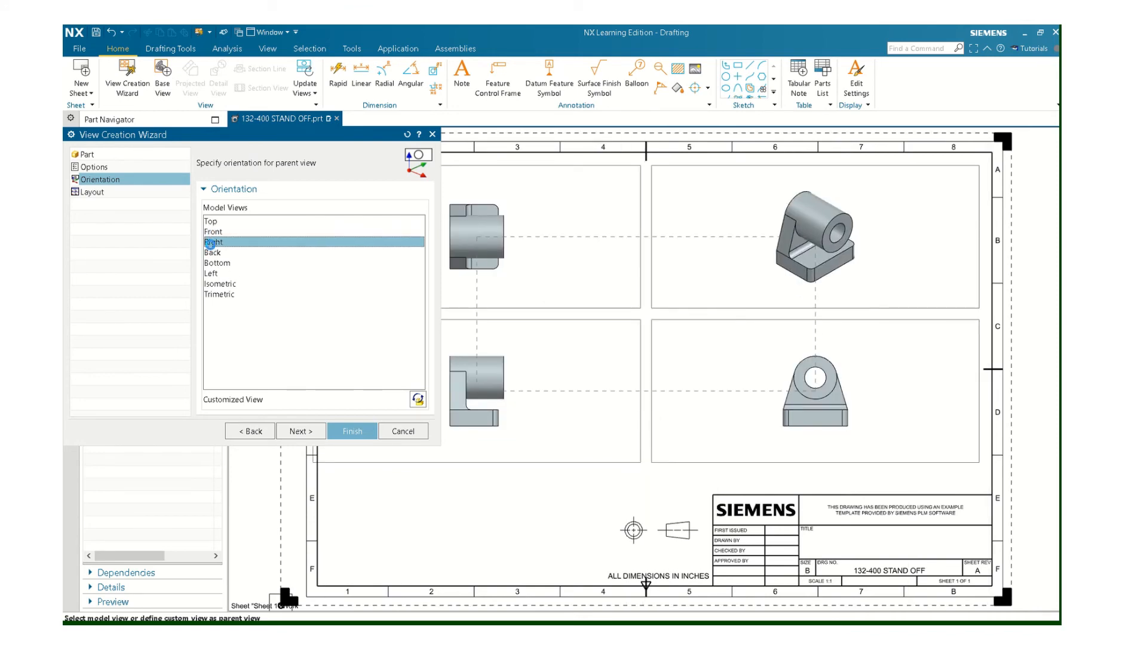
click(309, 431)
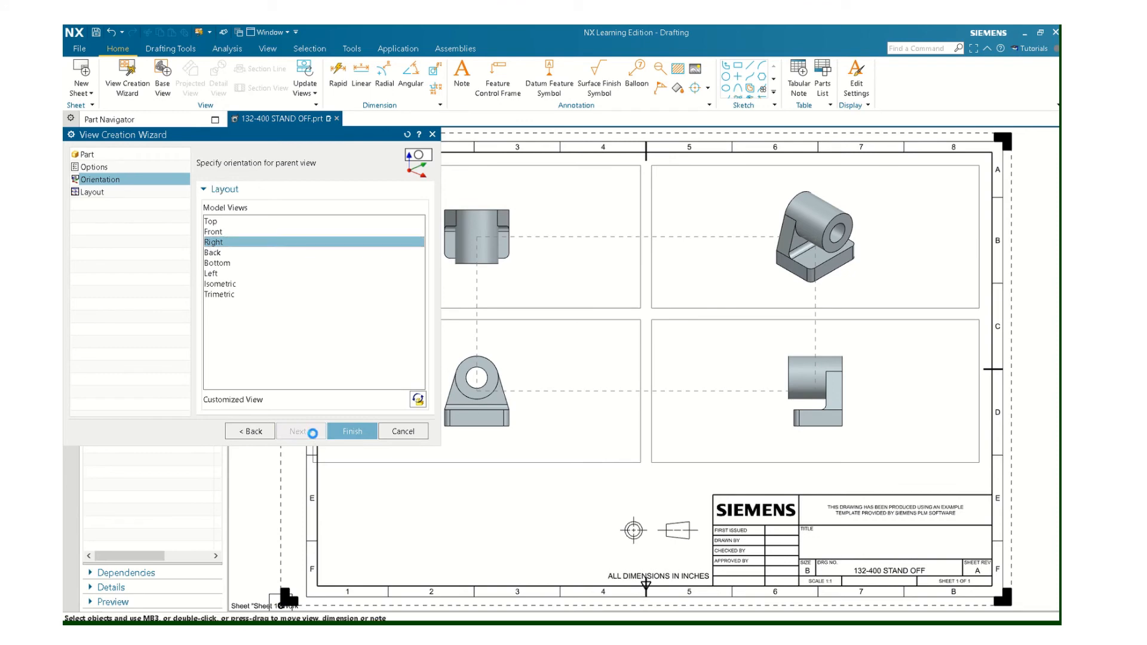
click(352, 431)
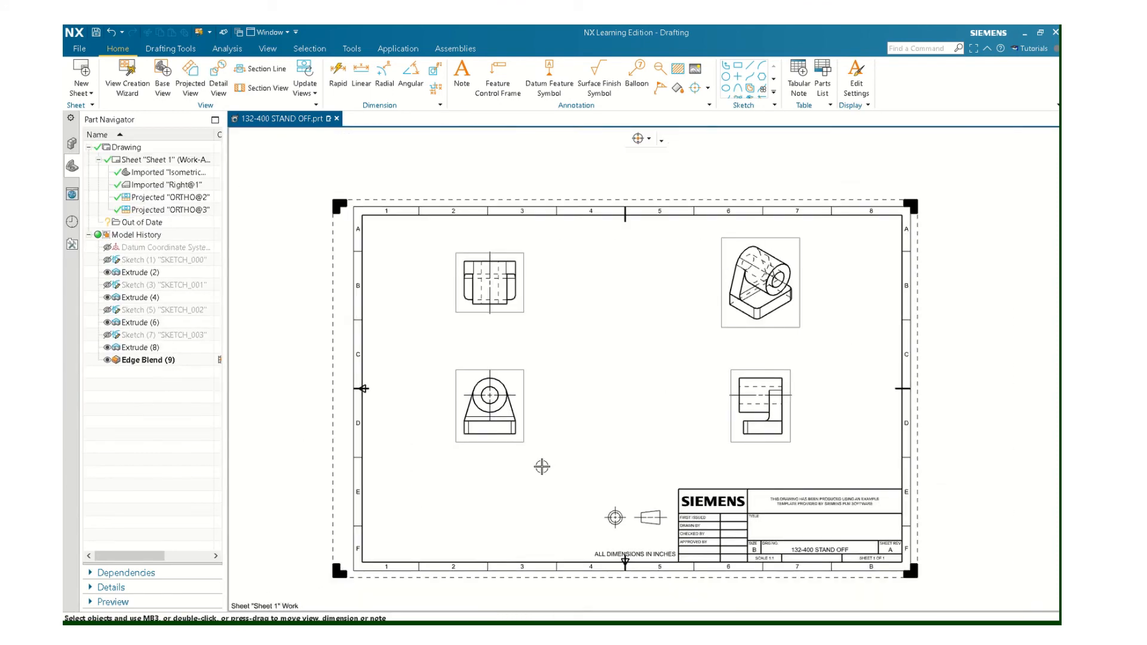
Step: Set the scale of the parent view showing the round bore face-on to a ratio of 0.75:1
scroll(526, 451, up, 3)
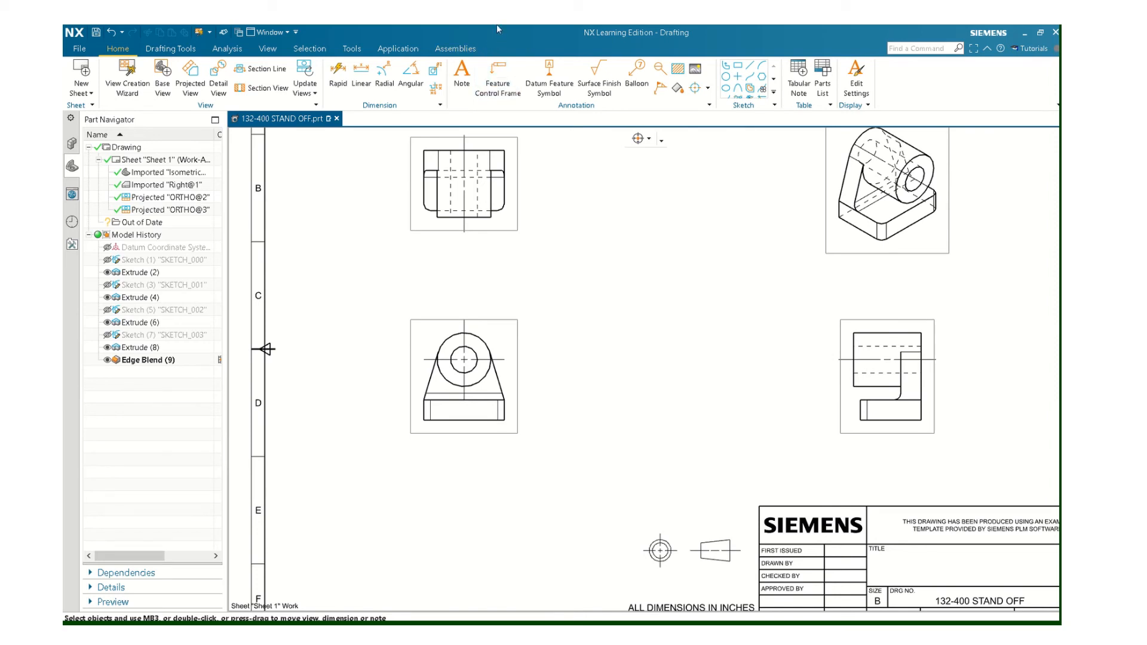
mouse_move(499, 31)
click(471, 430)
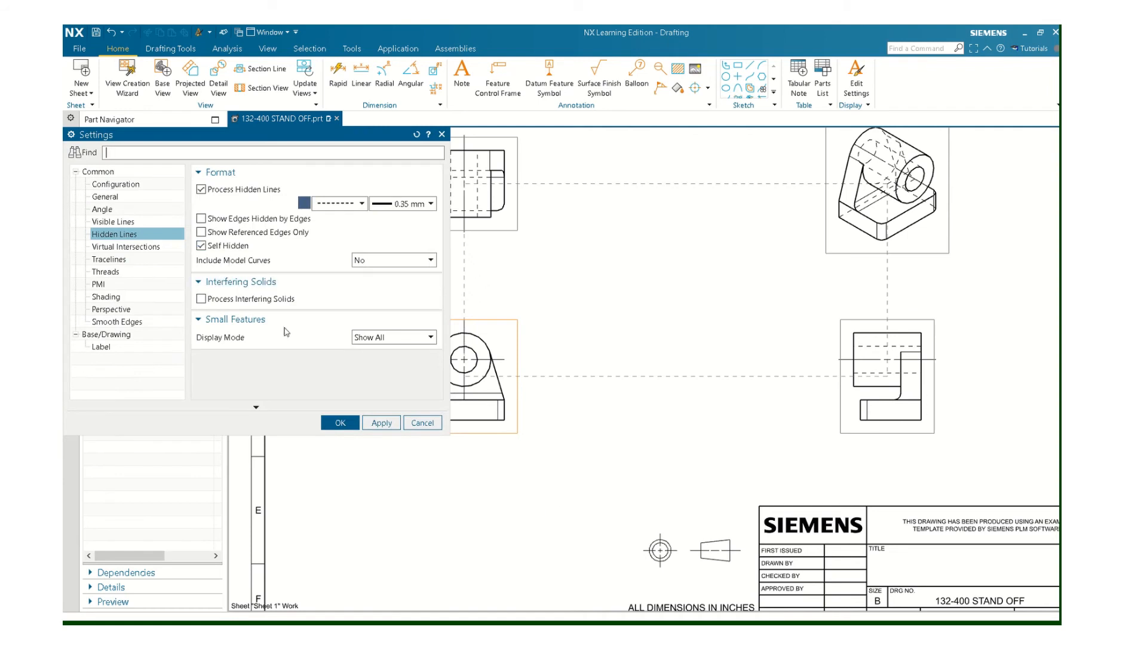
click(93, 197)
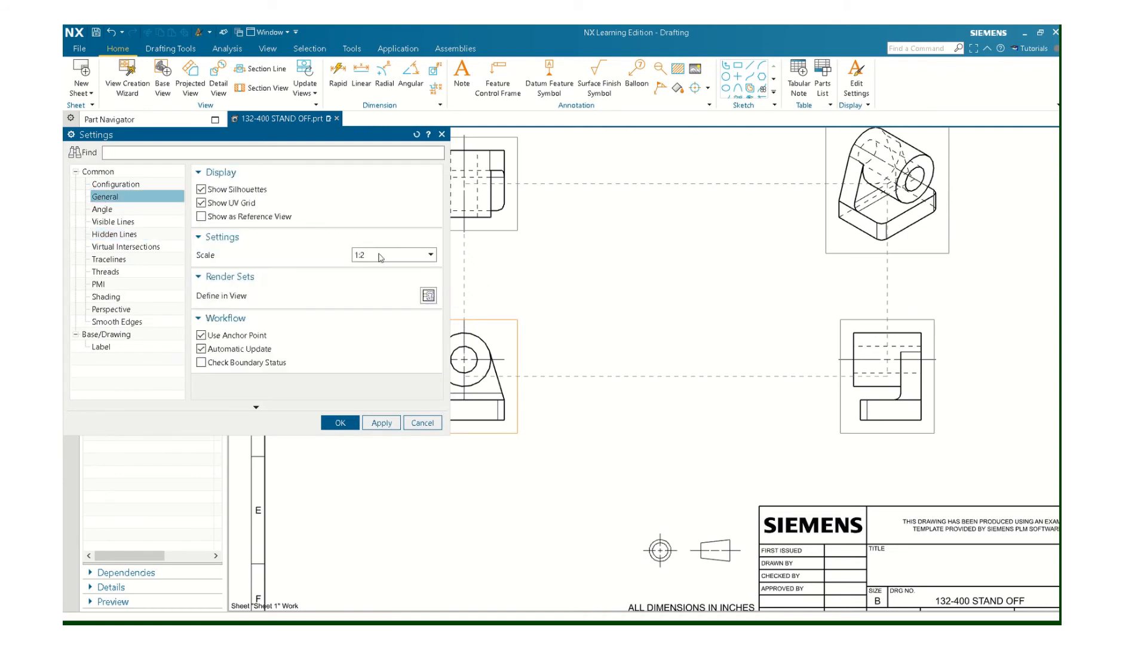
click(429, 256)
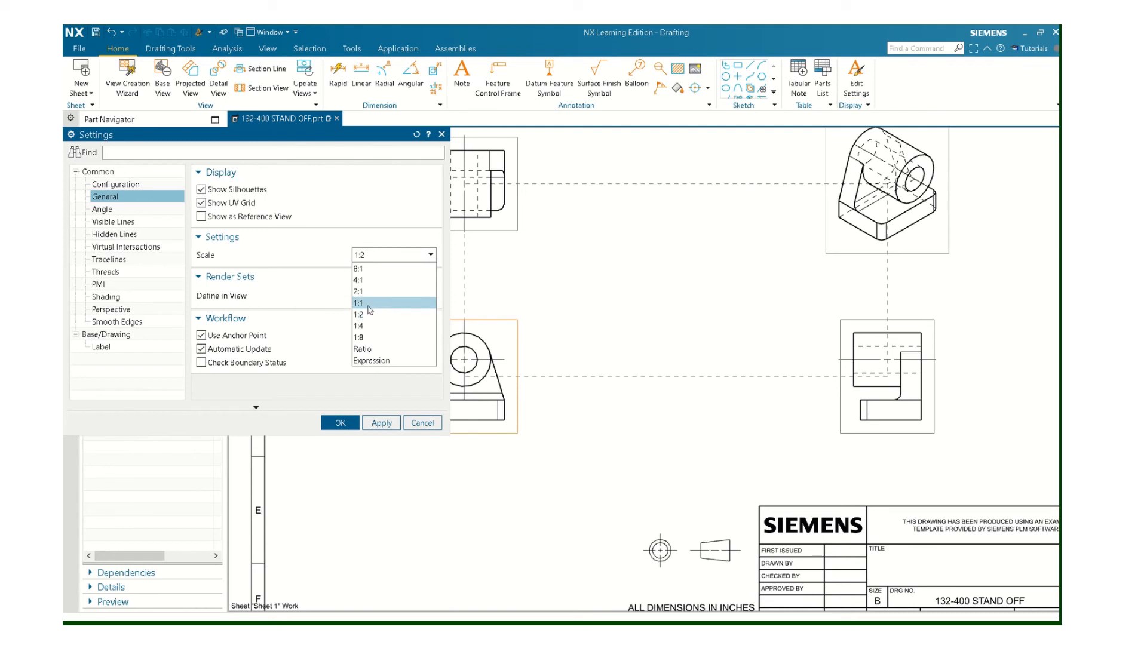
click(363, 350)
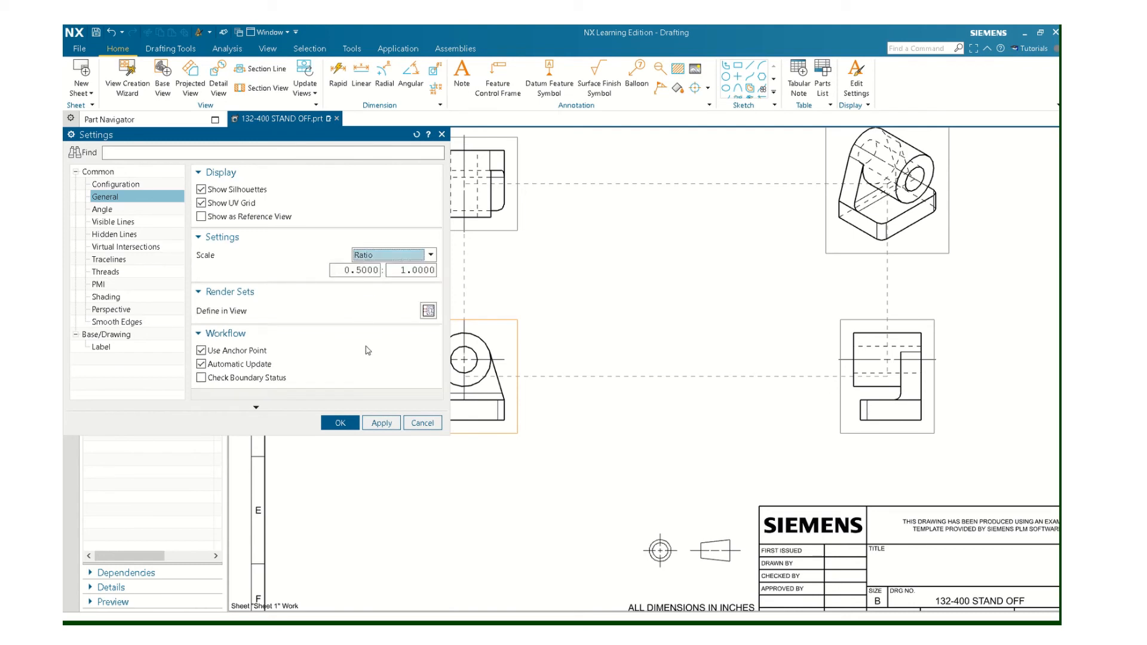
click(359, 270)
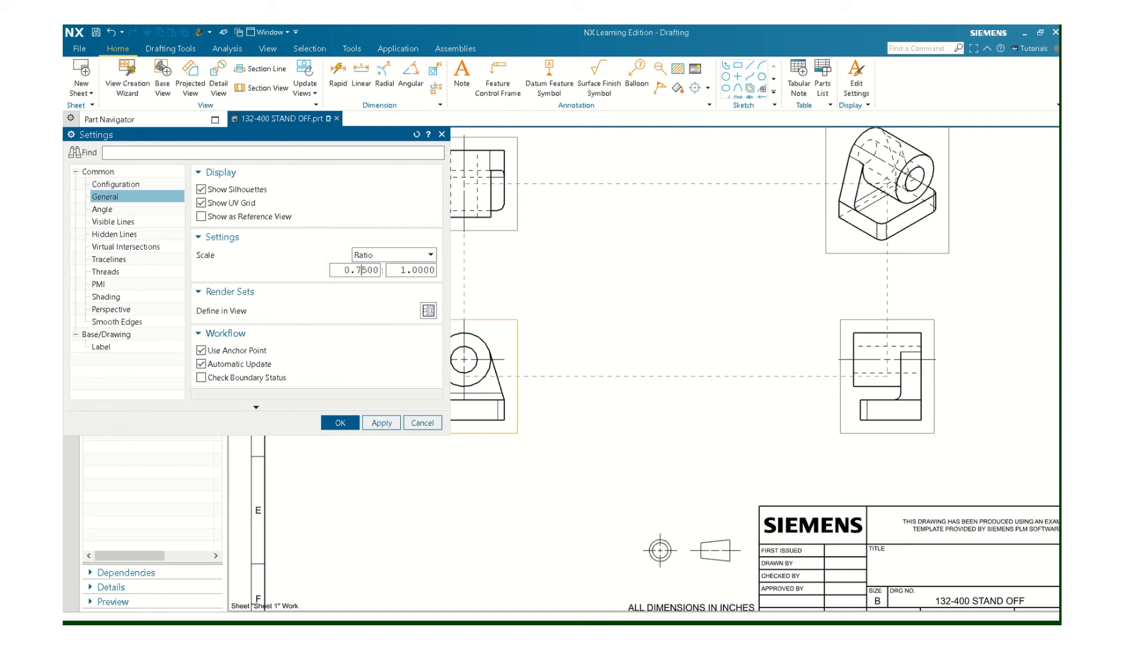
text(7)
click(340, 422)
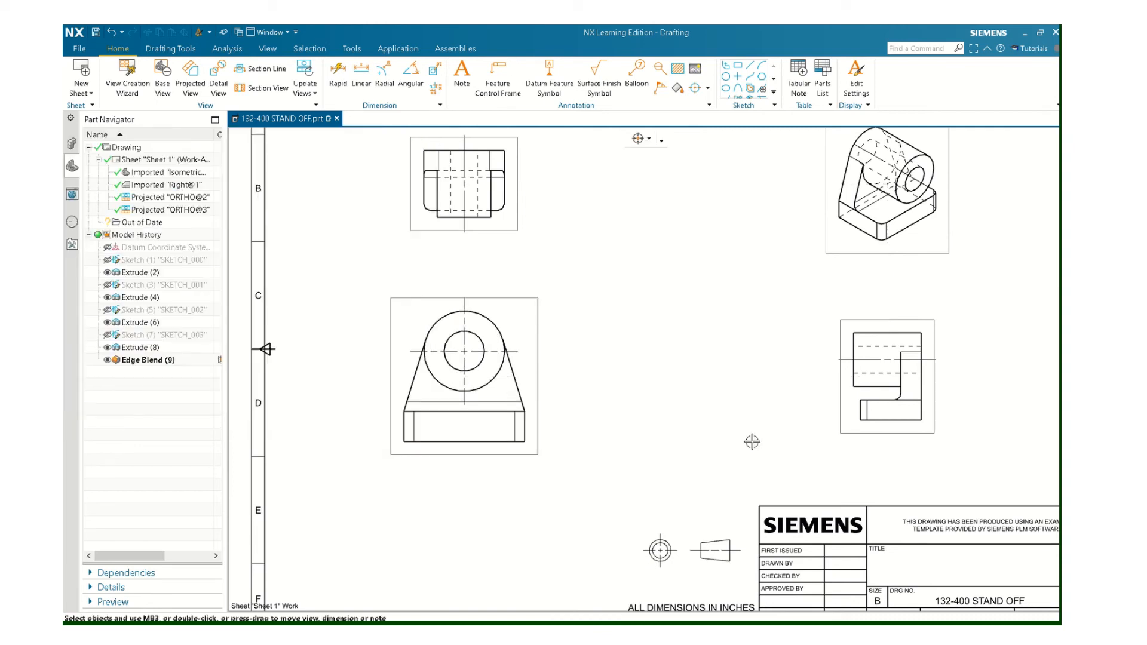
Step: Set the scale of the projected side view, beside the face-on bore view, to a ratio of 0.75:1
double_click(847, 431)
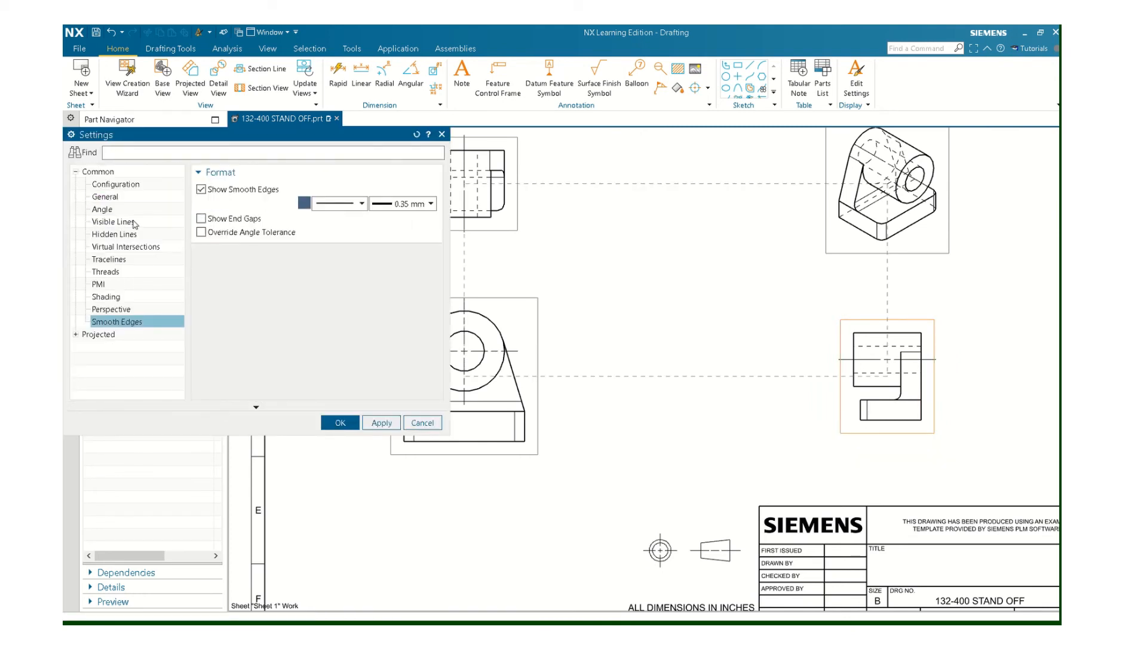
click(112, 199)
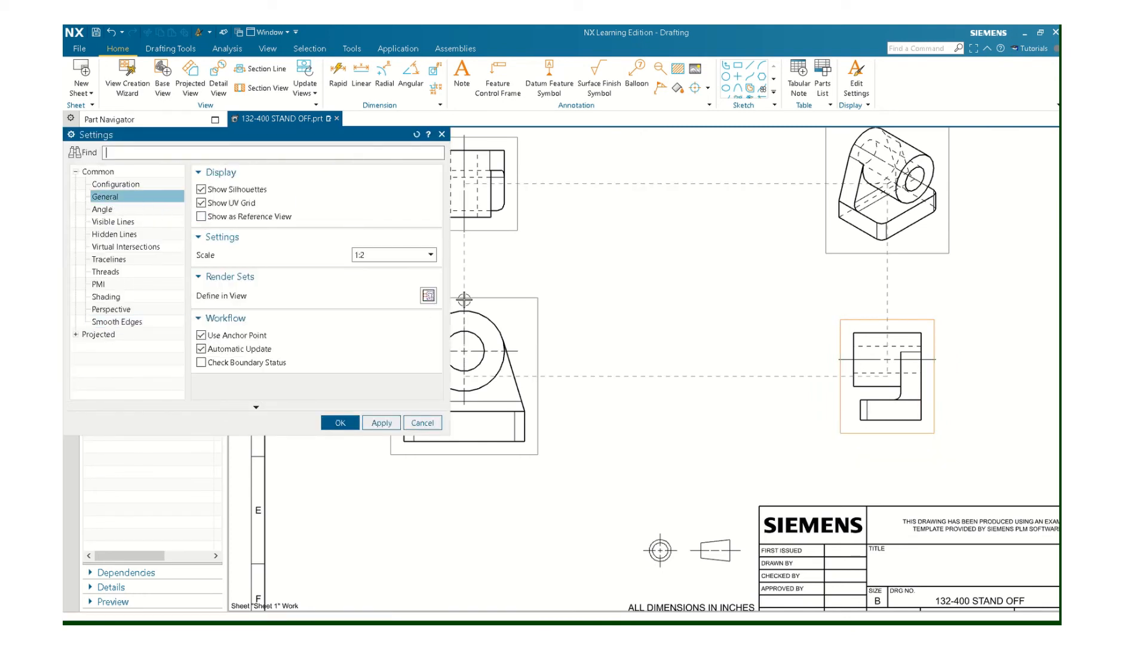
click(430, 255)
click(376, 350)
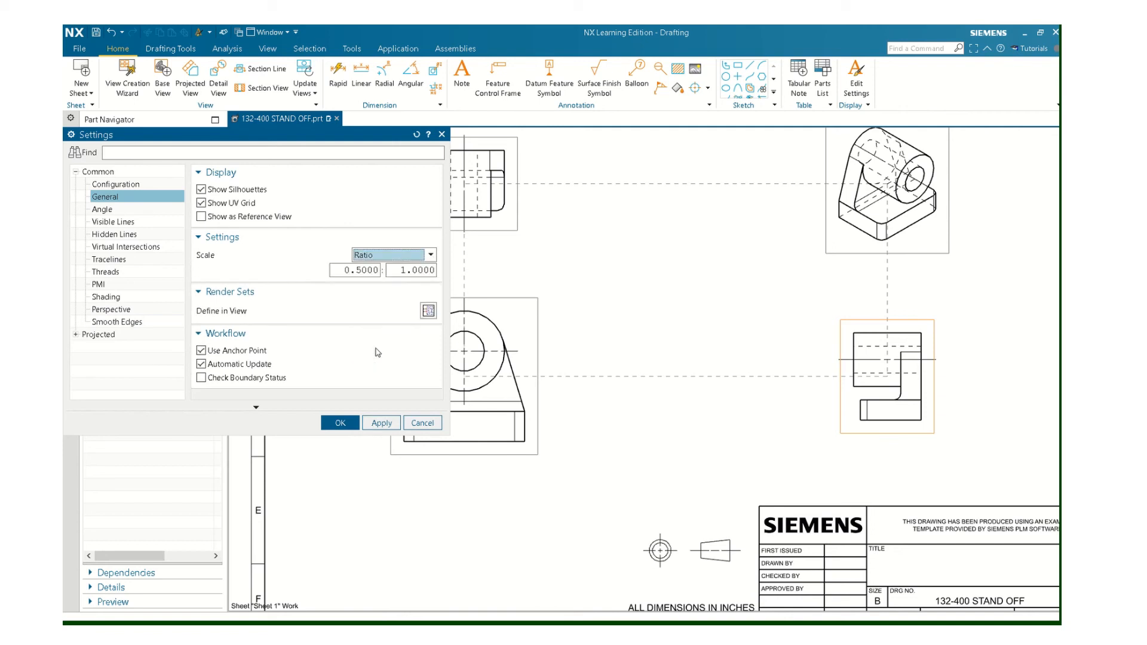
click(356, 270)
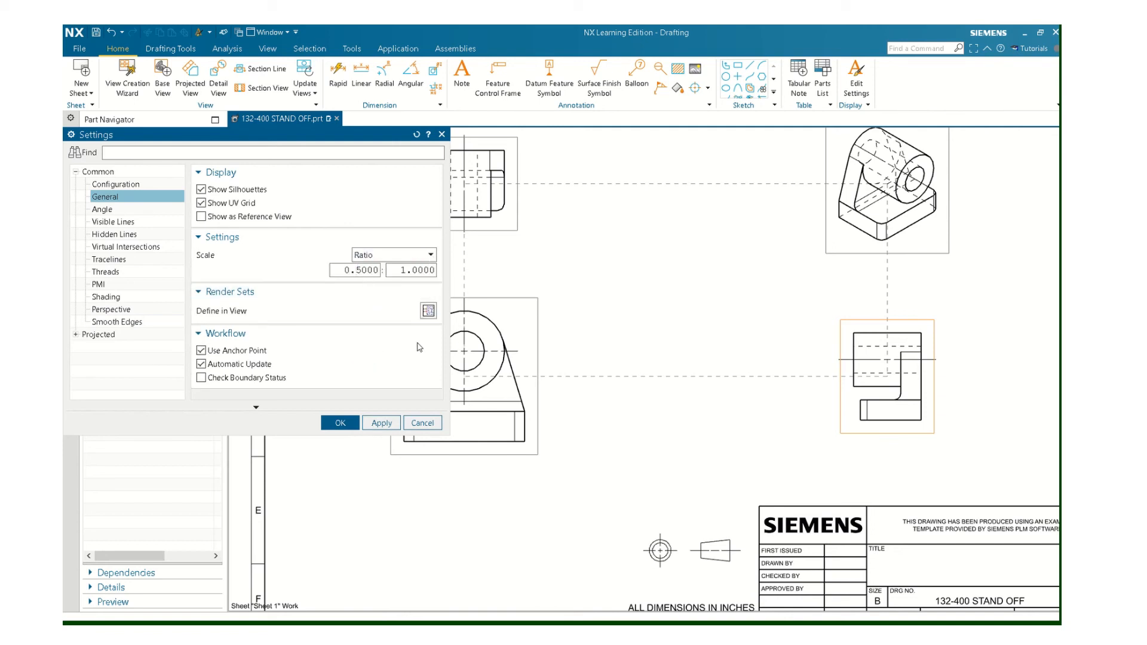
text(7)
click(340, 423)
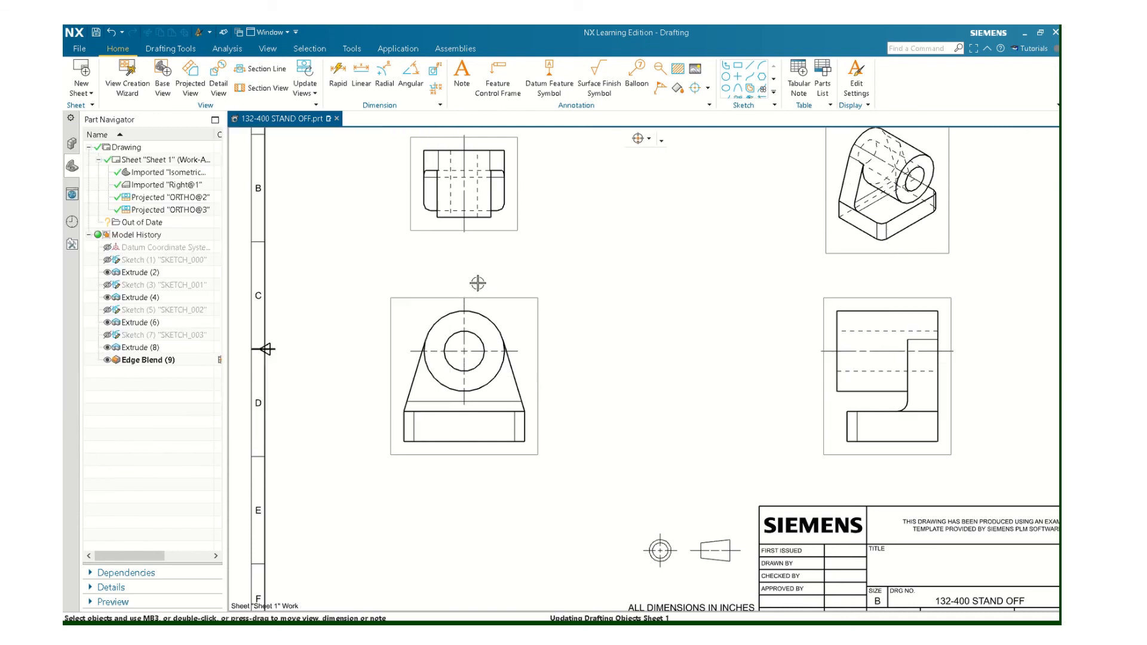
Step: Set the scale of the projected view above the face-on bore view to a ratio of 0.75:1
double_click(442, 228)
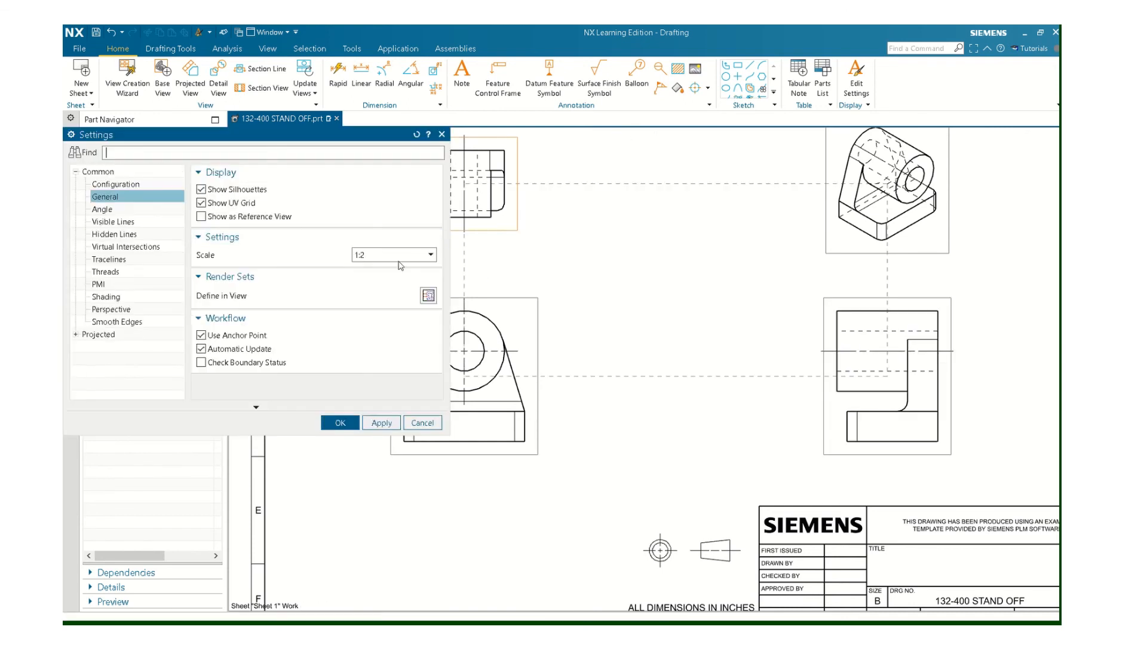
click(431, 258)
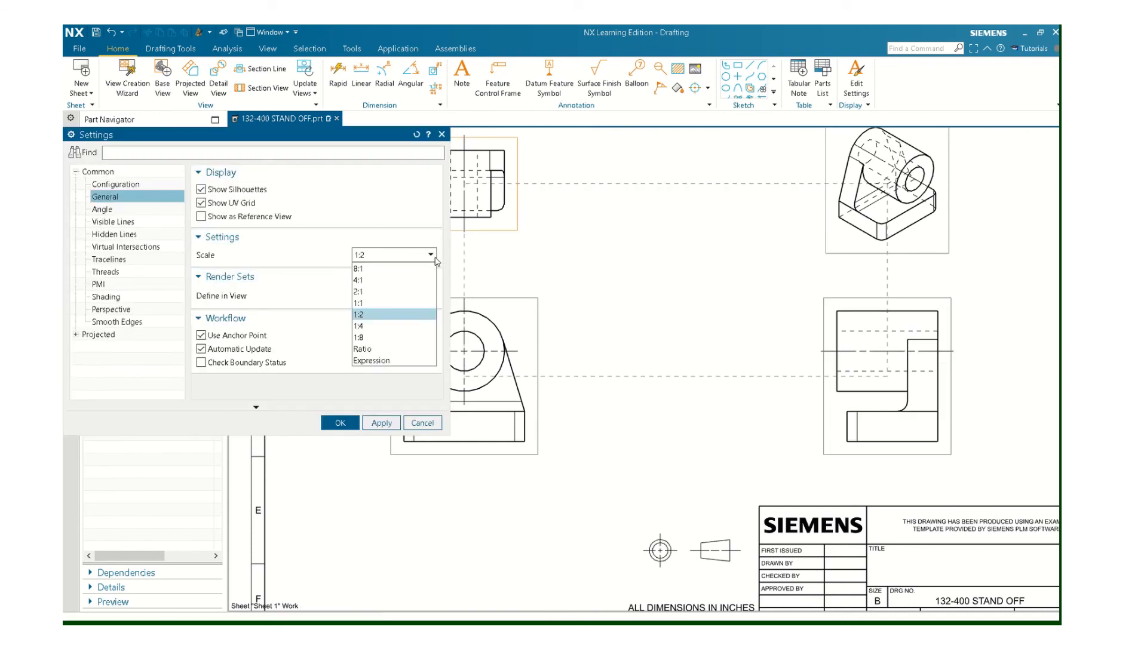
click(362, 348)
click(356, 270)
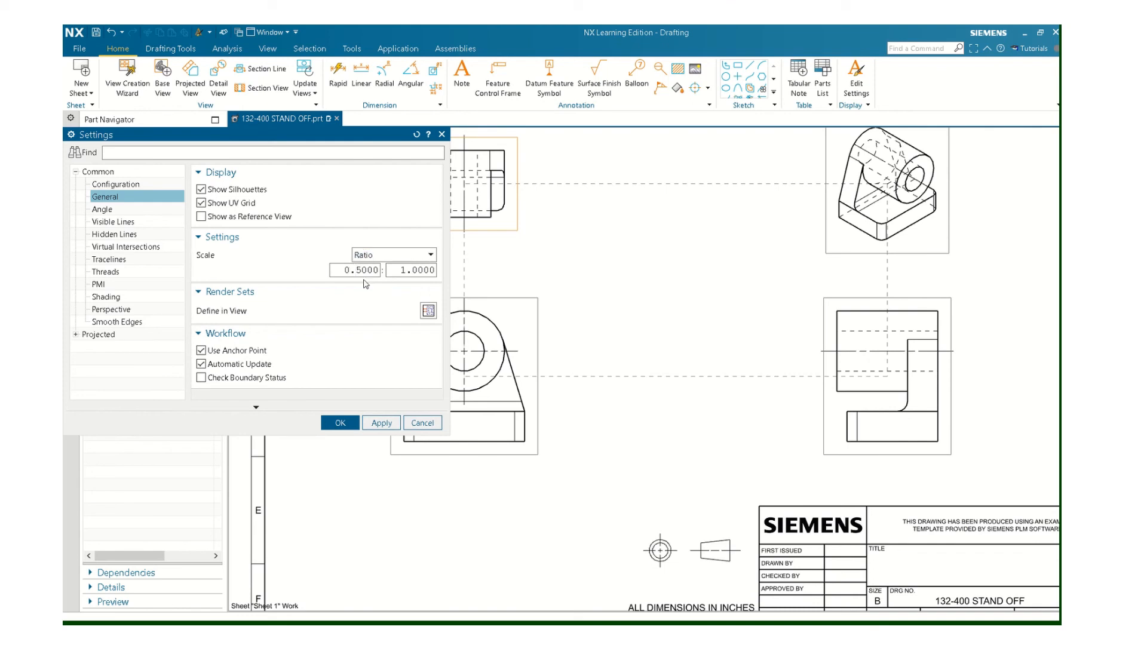
click(340, 422)
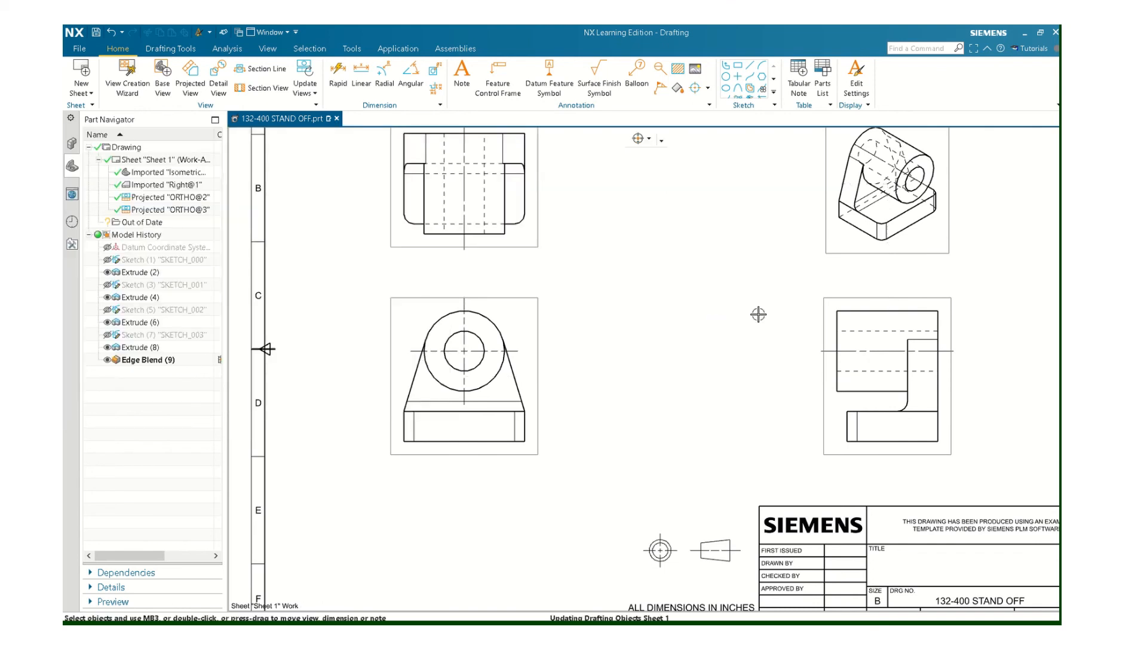
Step: Set the scale of the isometric view to a ratio of 0.75:1
double_click(848, 253)
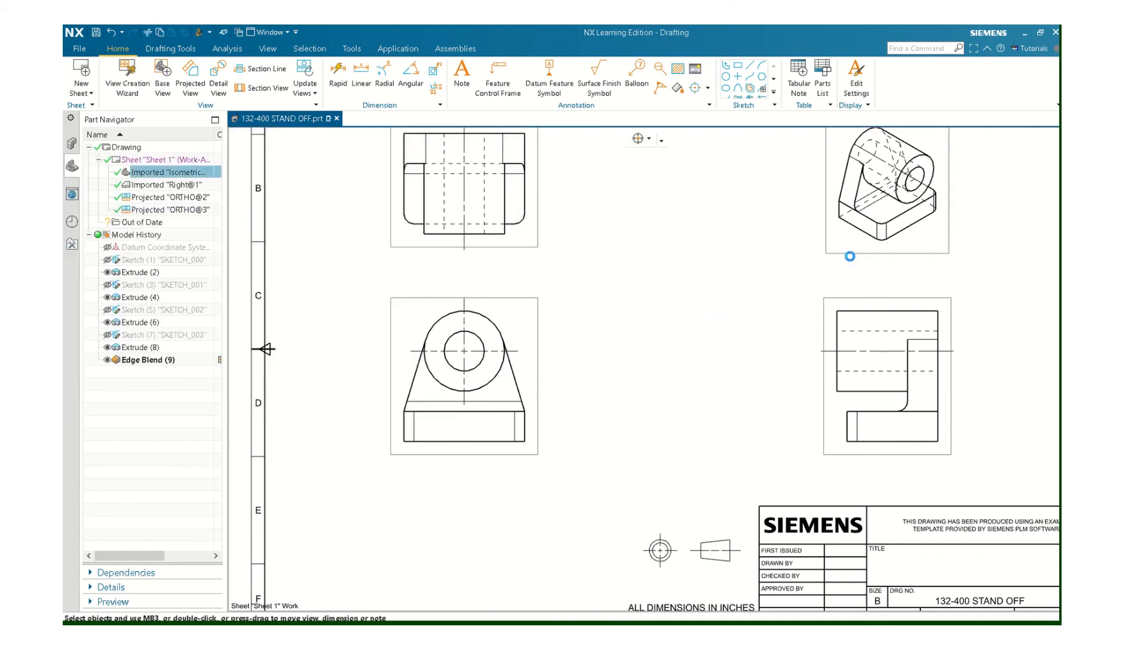
click(385, 255)
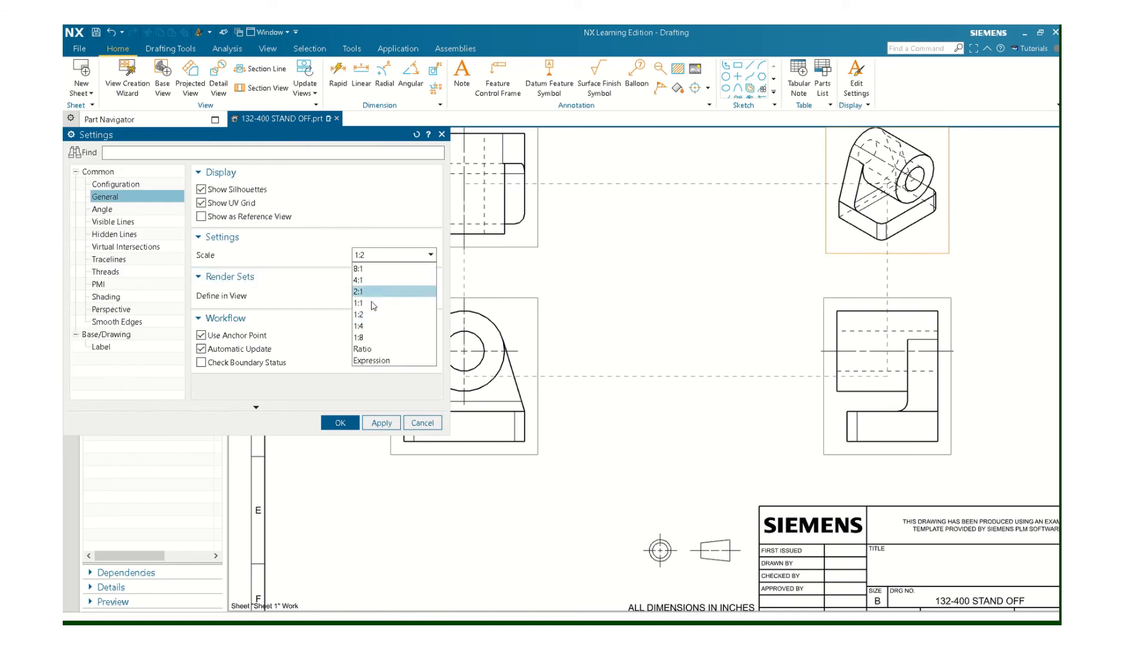
click(368, 348)
click(356, 270)
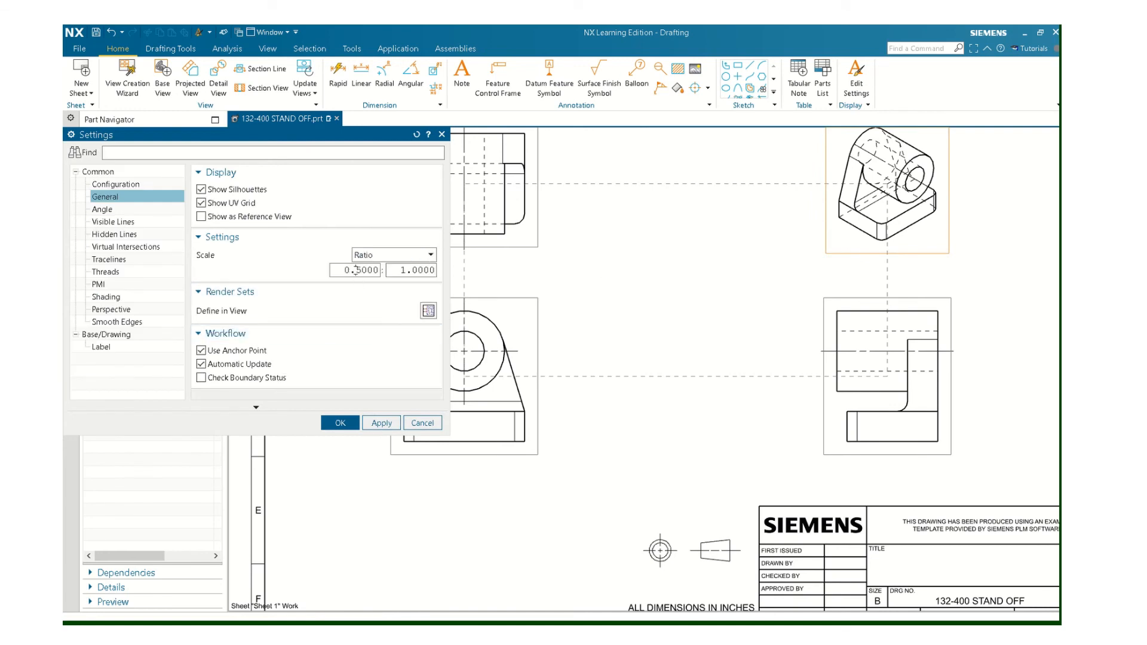
click(338, 423)
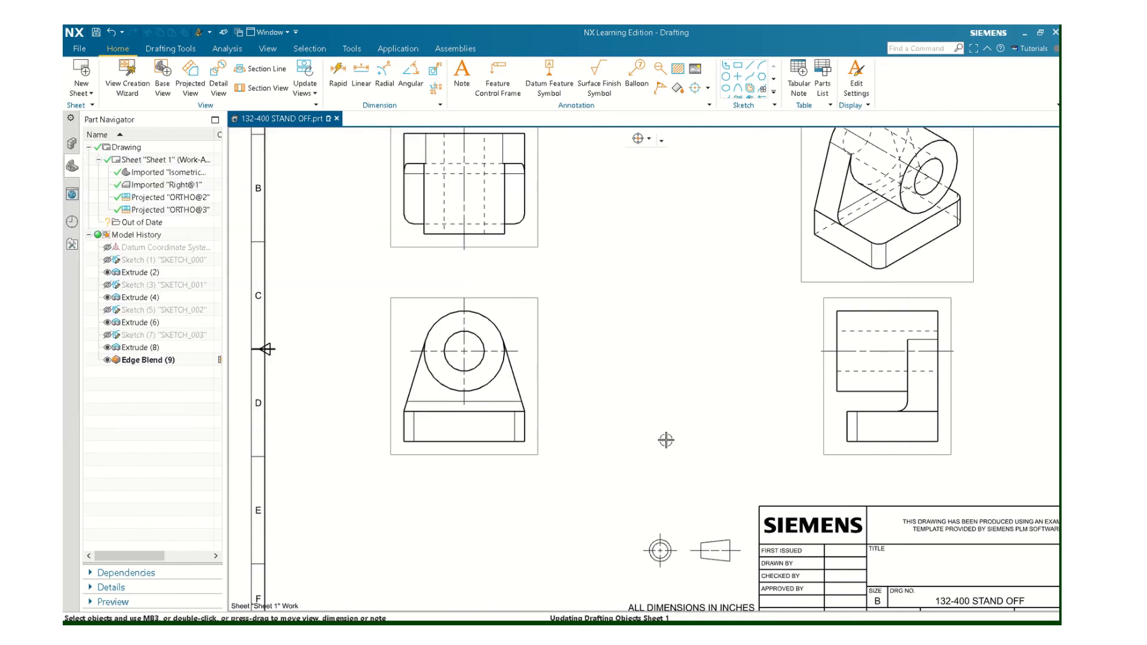
Step: Shift the view layout left, lower the two bottom-row views slightly, and nudge the face-on bore view slightly back to the right
scroll(666, 439, up, 2)
scroll(669, 432, down, 4)
scroll(669, 429, up, 1)
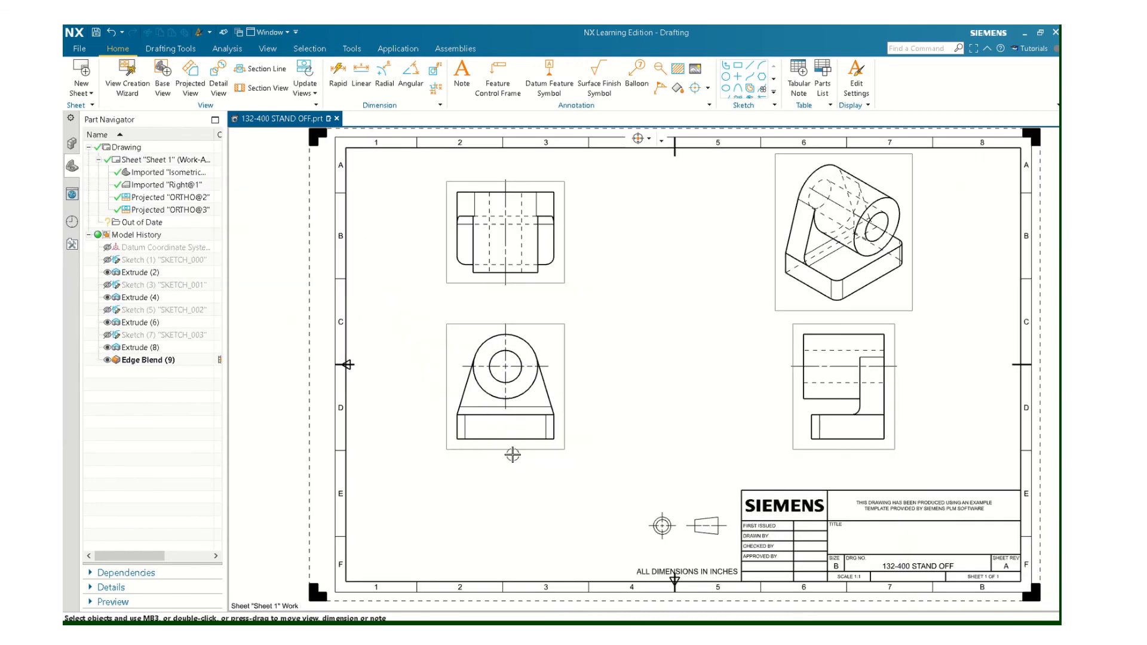
click(512, 452)
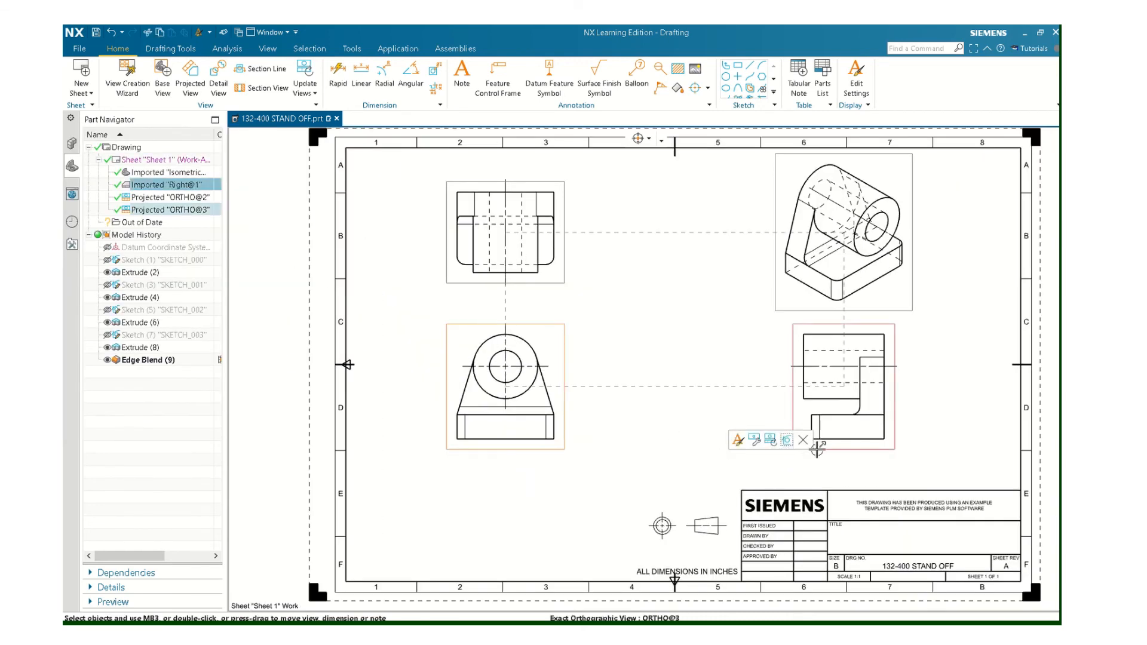
drag(822, 449, 789, 464)
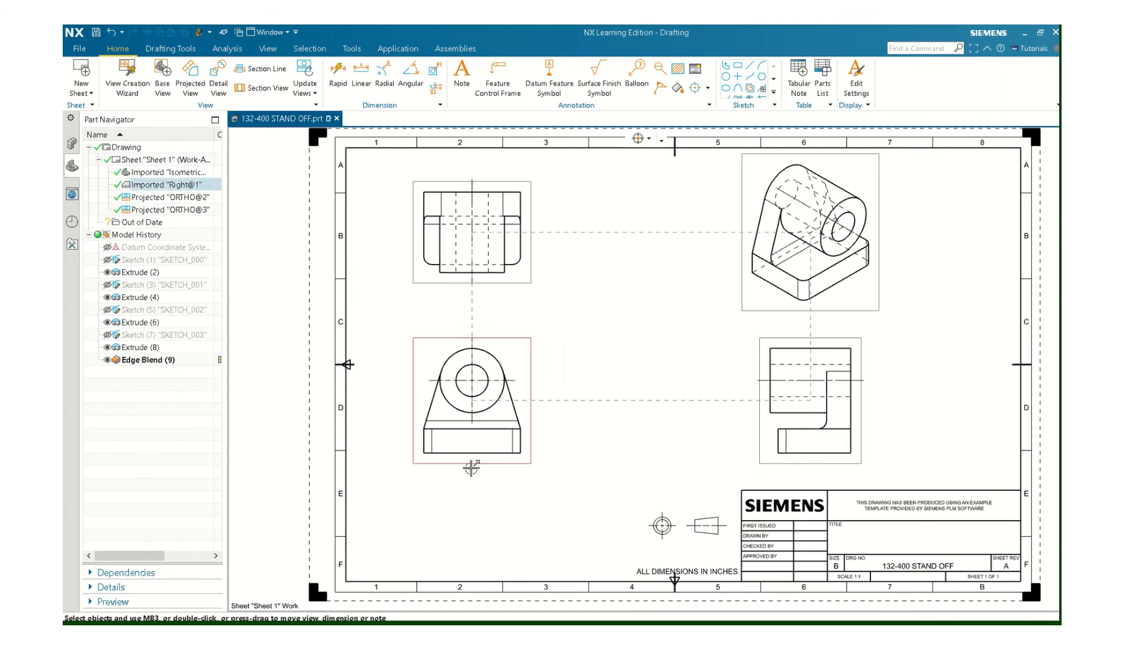
drag(471, 467, 484, 468)
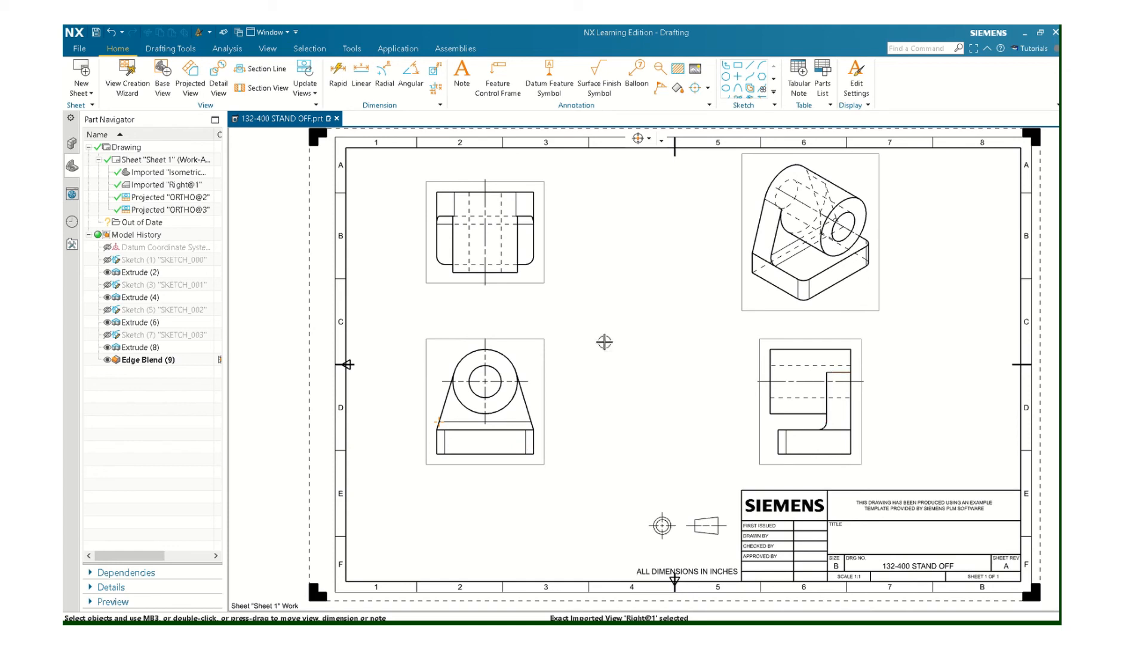
Step: Turn off the display of smooth edges in the face-on bore view
double_click(483, 464)
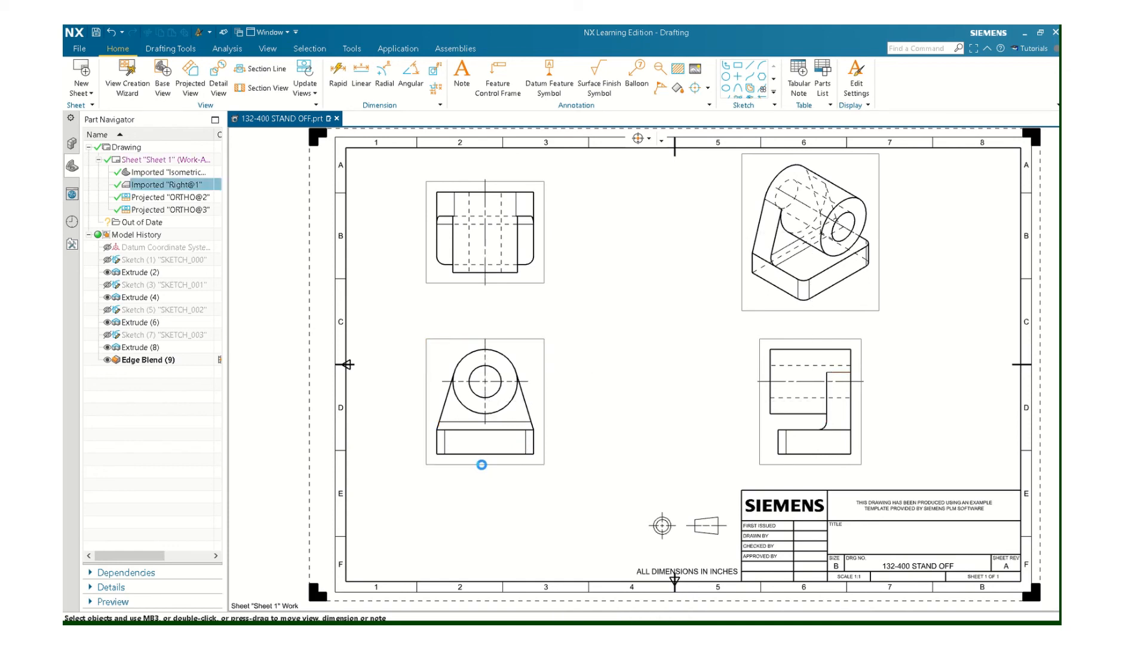
click(116, 322)
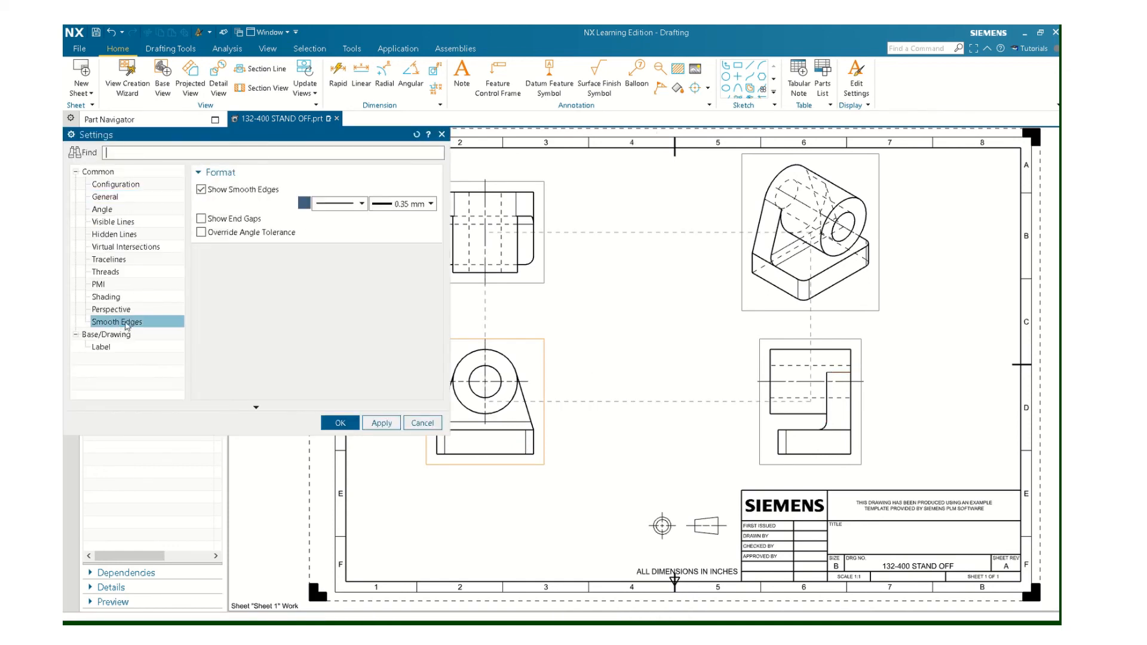
click(201, 189)
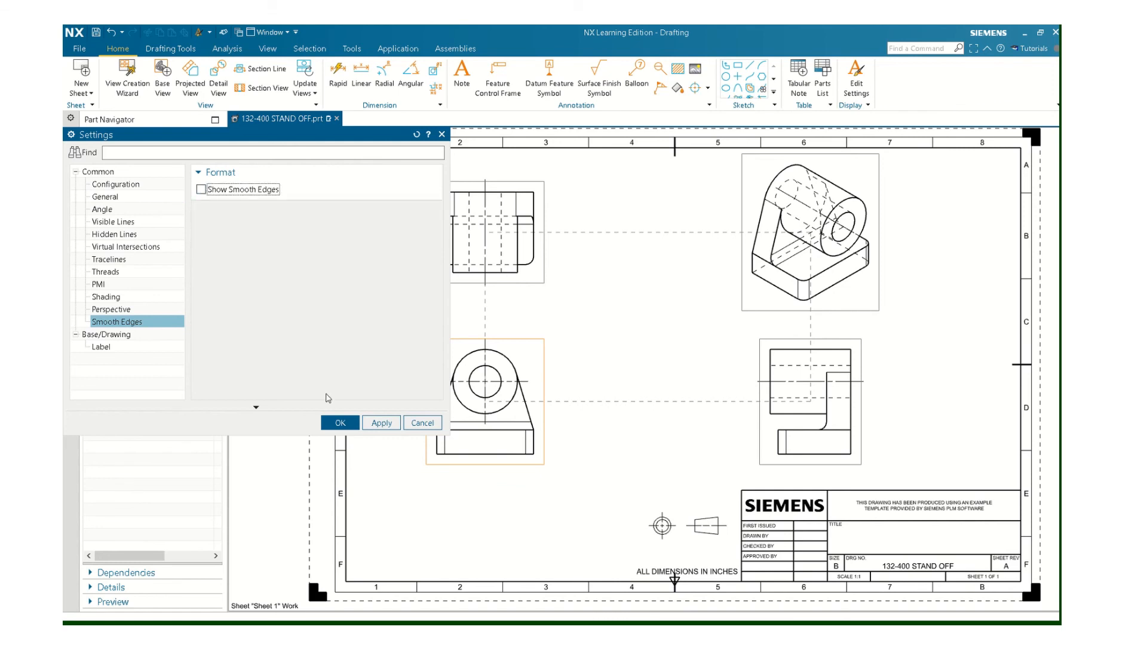
click(340, 423)
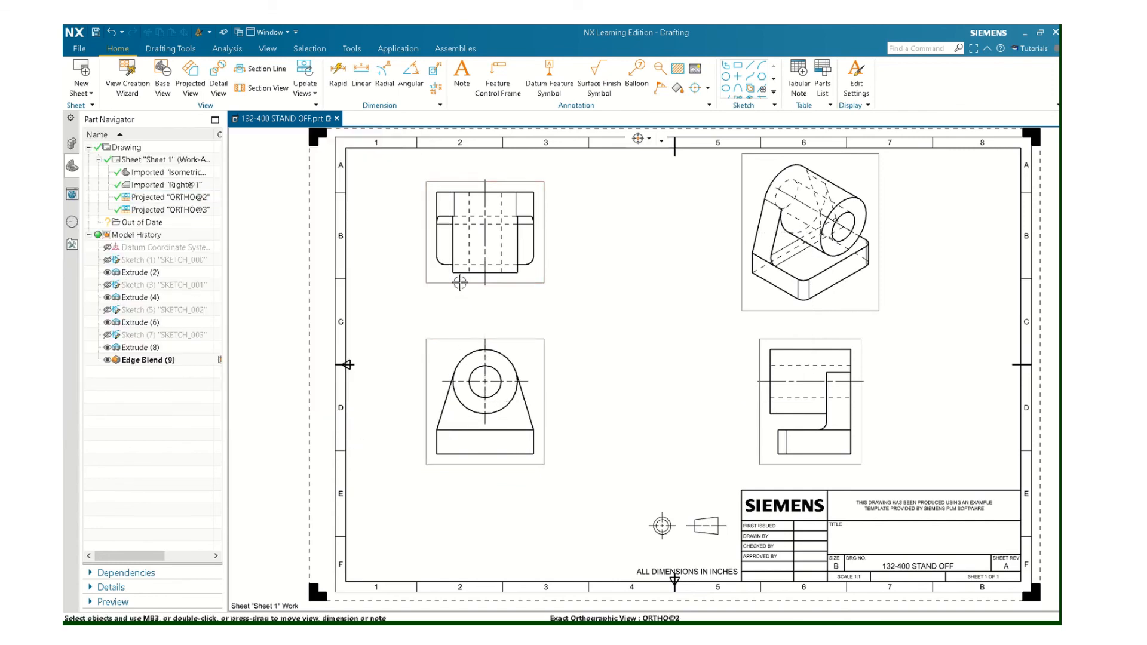
Step: Turn off the display of smooth edges in the projected top view and the projected side view
double_click(459, 281)
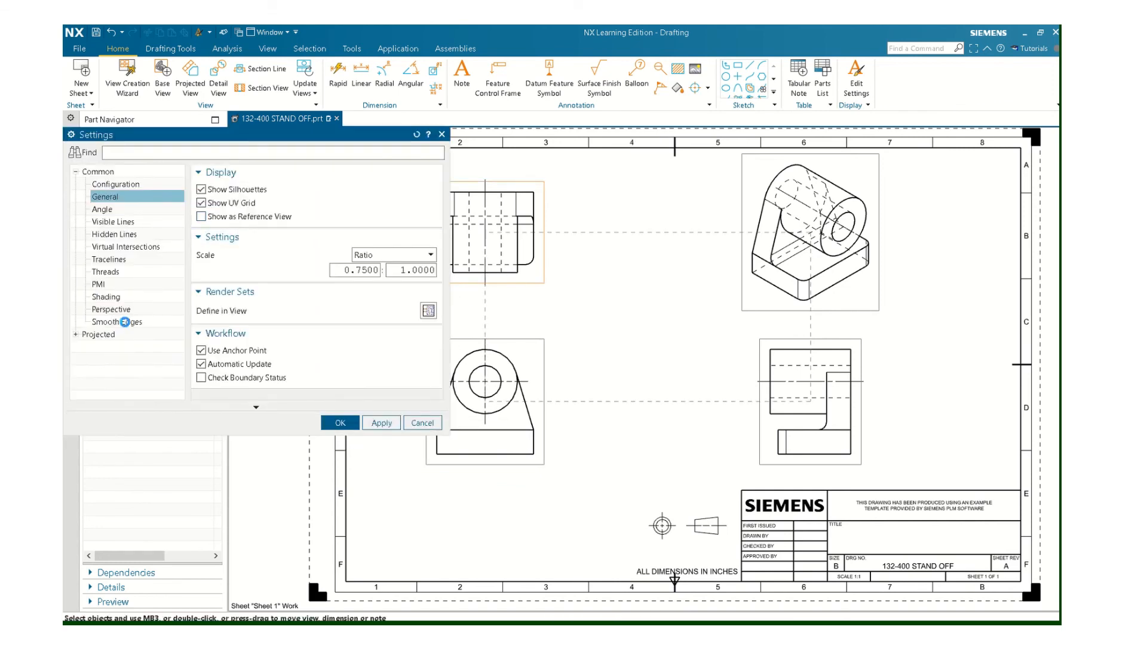
click(119, 322)
click(201, 189)
click(348, 423)
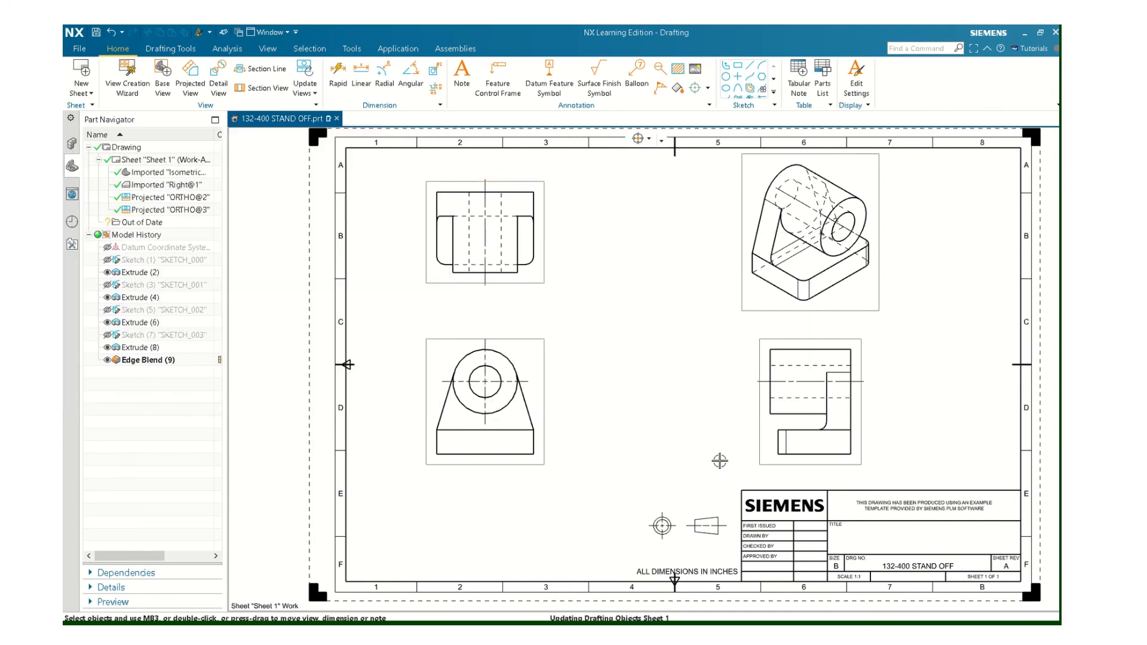
double_click(776, 467)
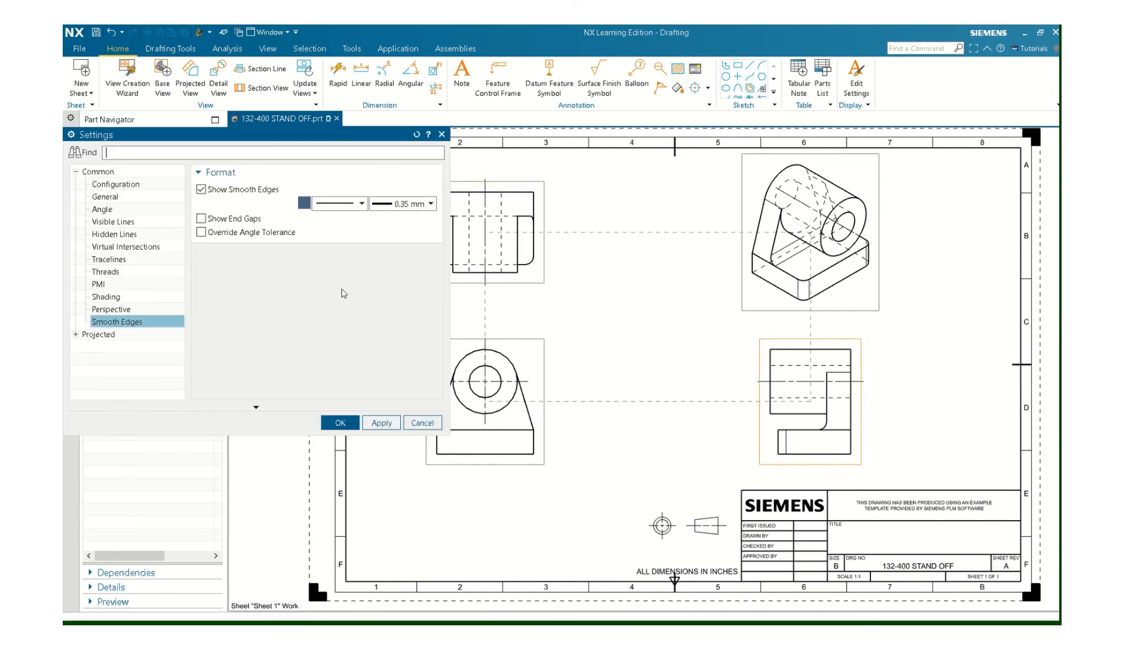
click(201, 190)
click(343, 422)
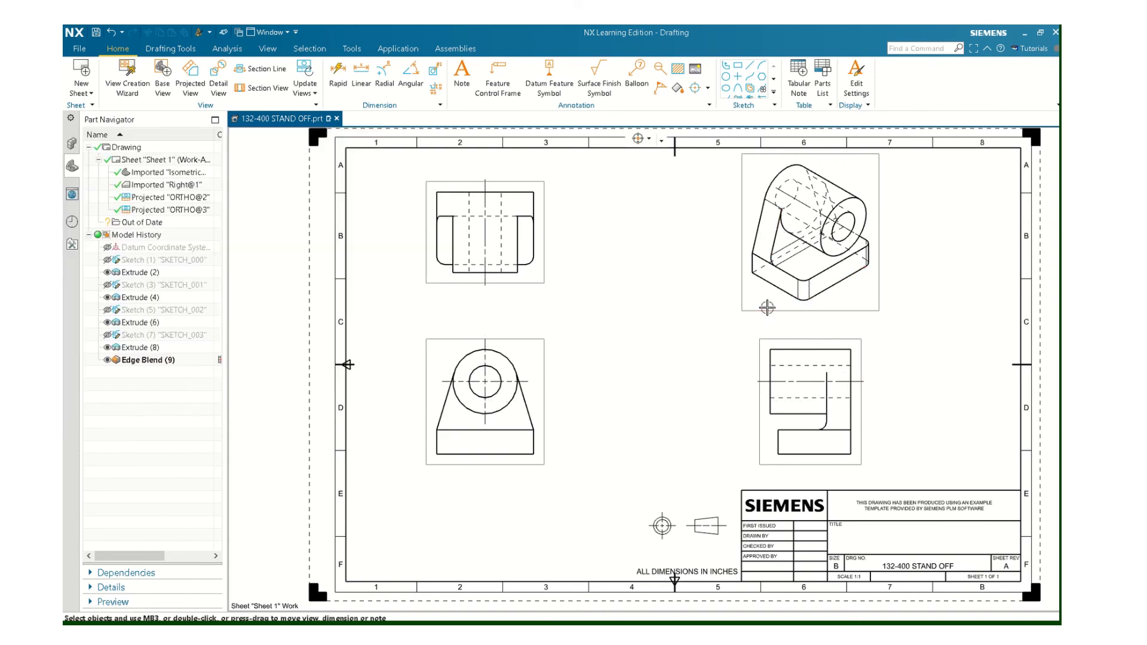
Step: Make the hidden lines of the isometric view invisible and delete the centerline running along its cylinder
double_click(742, 303)
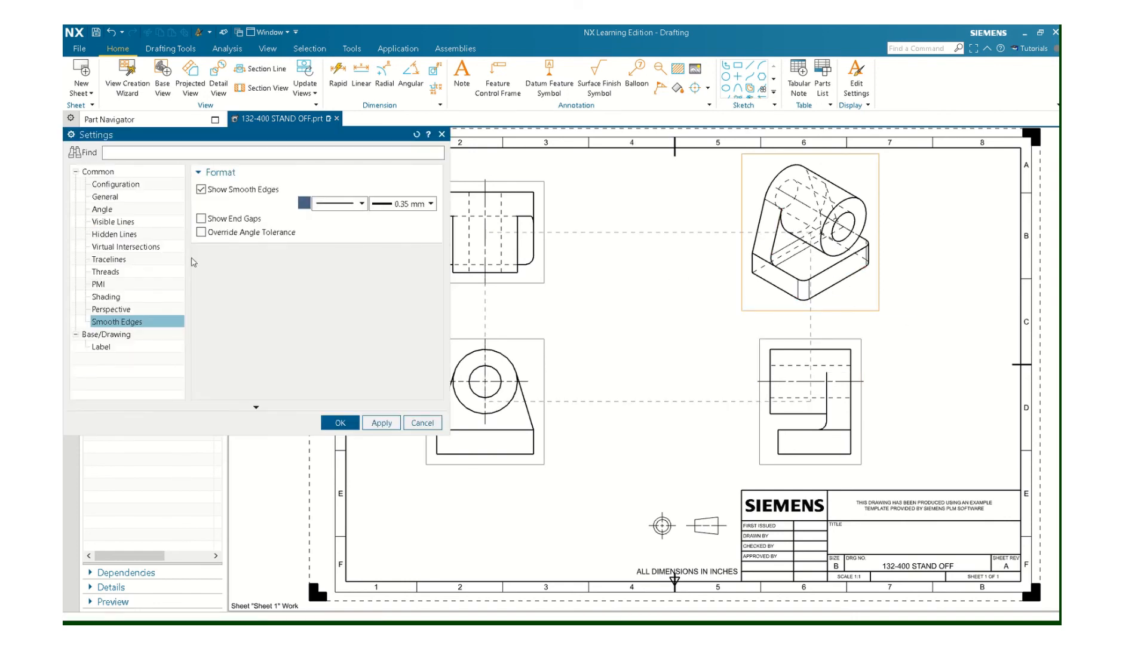
click(99, 233)
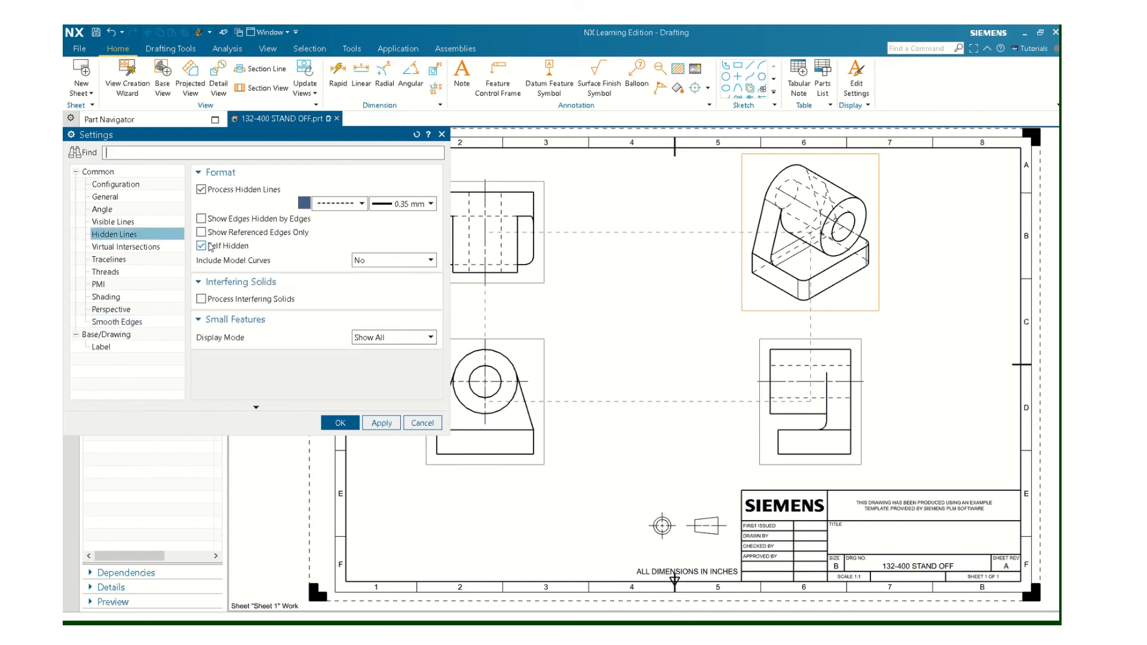
click(340, 422)
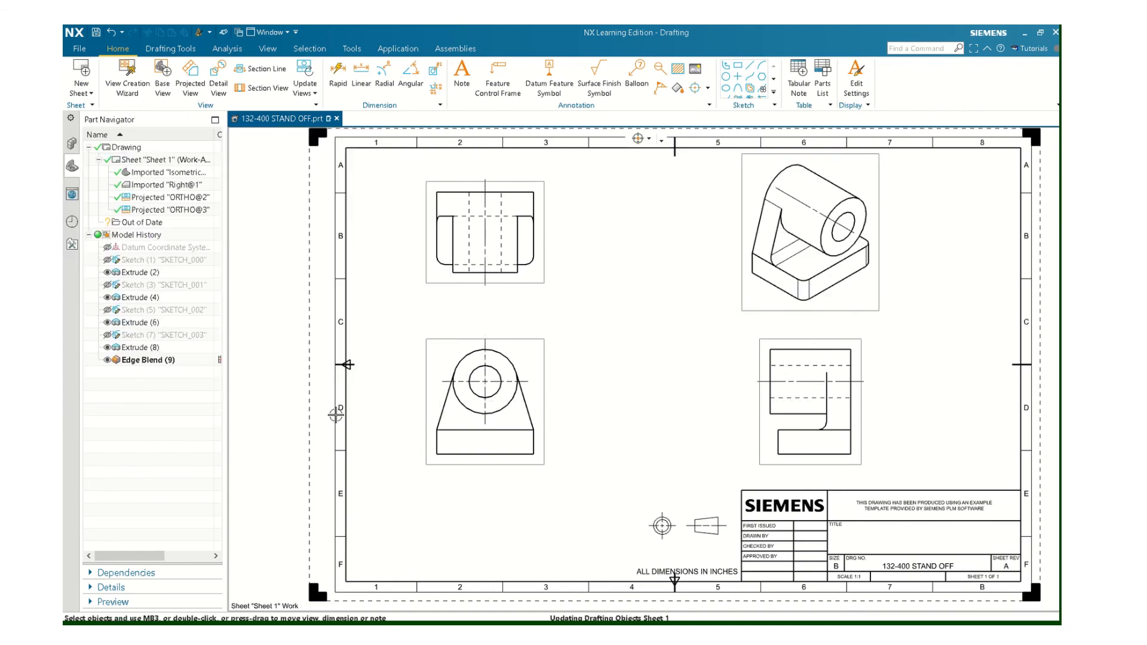
click(791, 191)
key(Delete)
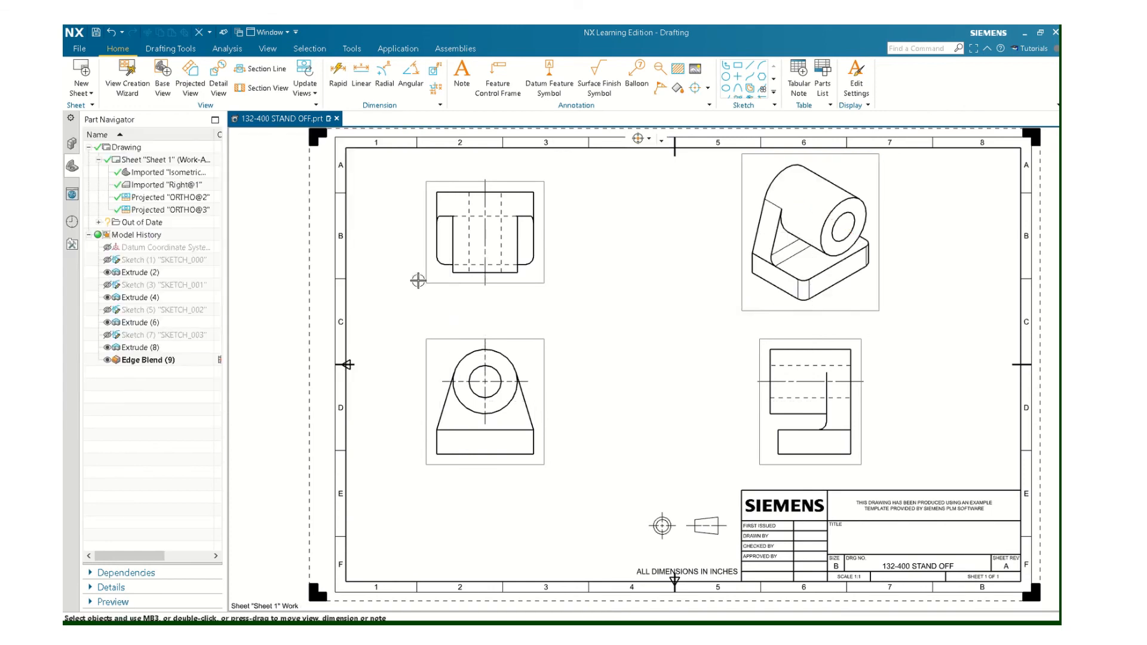